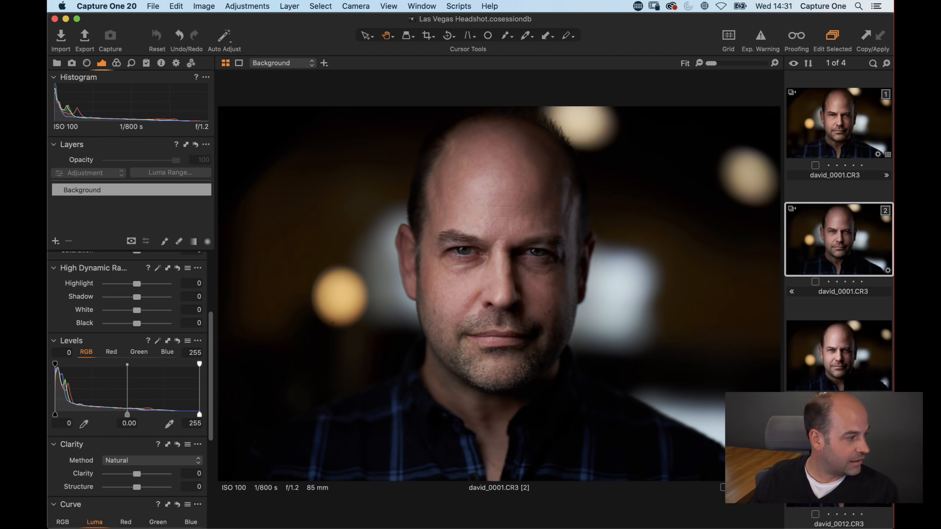
Step: Browse the adjustment tools and compare the current variant with the already edited first variant
scroll(154, 403, "up", 5)
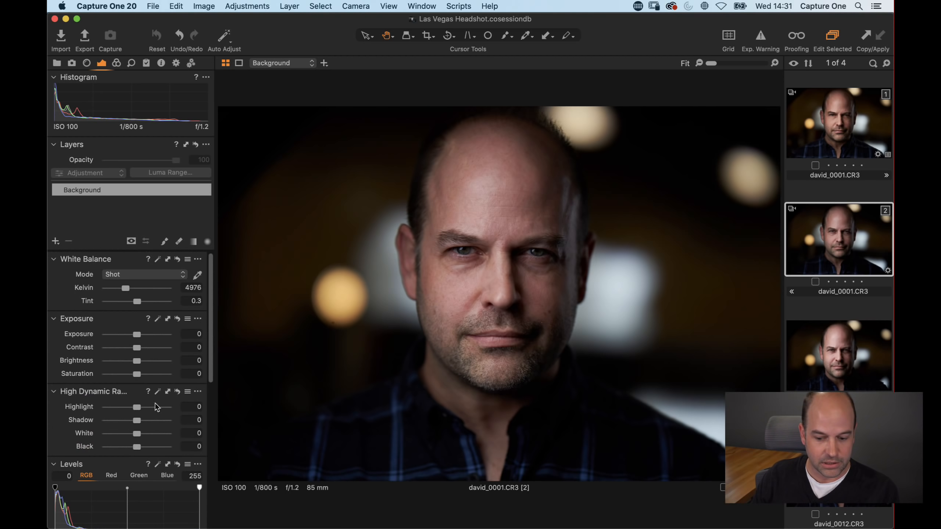
left_click(116, 63)
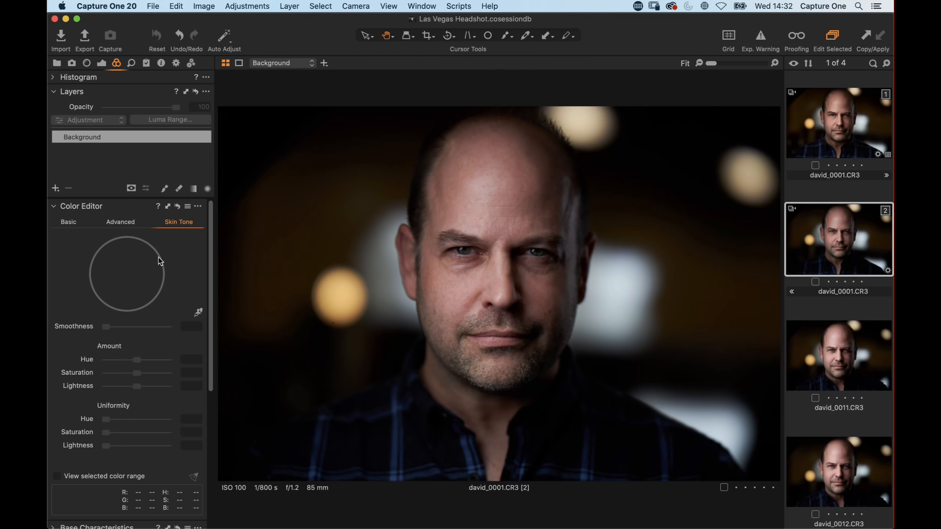
left_click(841, 122)
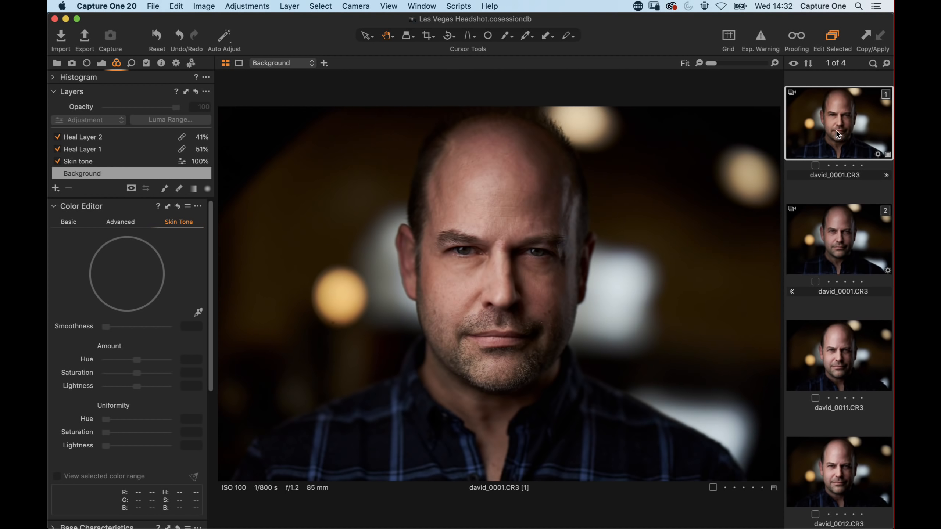
left_click(836, 240)
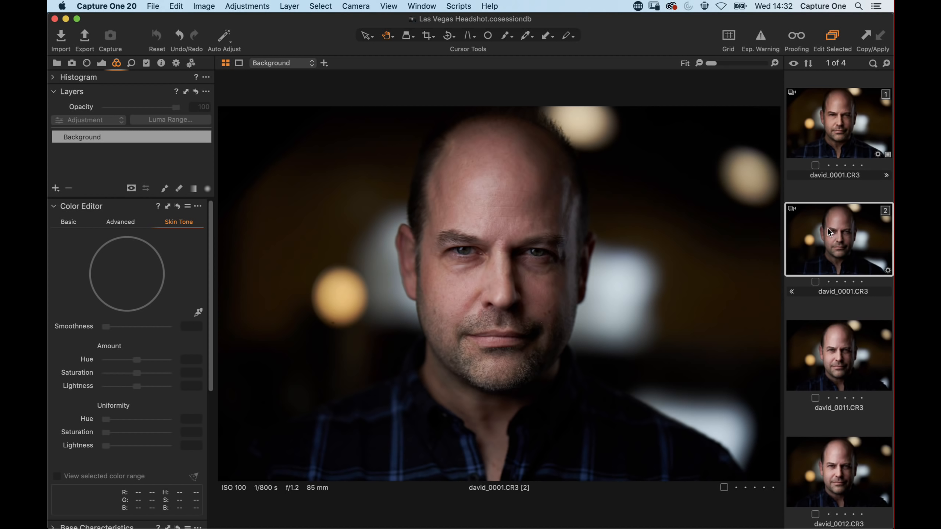
left_click(104, 63)
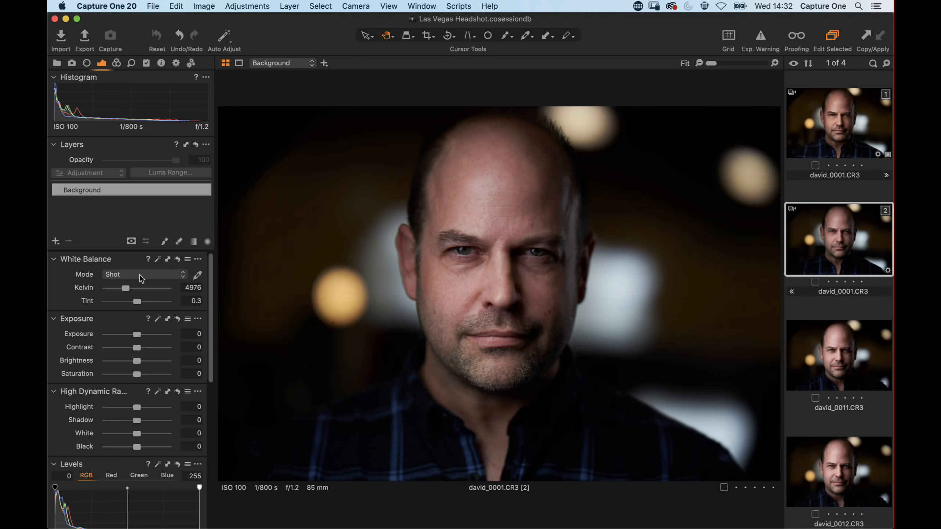
Step: Raise contrast to 6, brightness to 7 and clarity to 16
mouse_move(137, 361)
left_mouse_down()
mouse_move(143, 365)
mouse_move(141, 348)
left_mouse_up()
scroll(126, 373, "down", 10)
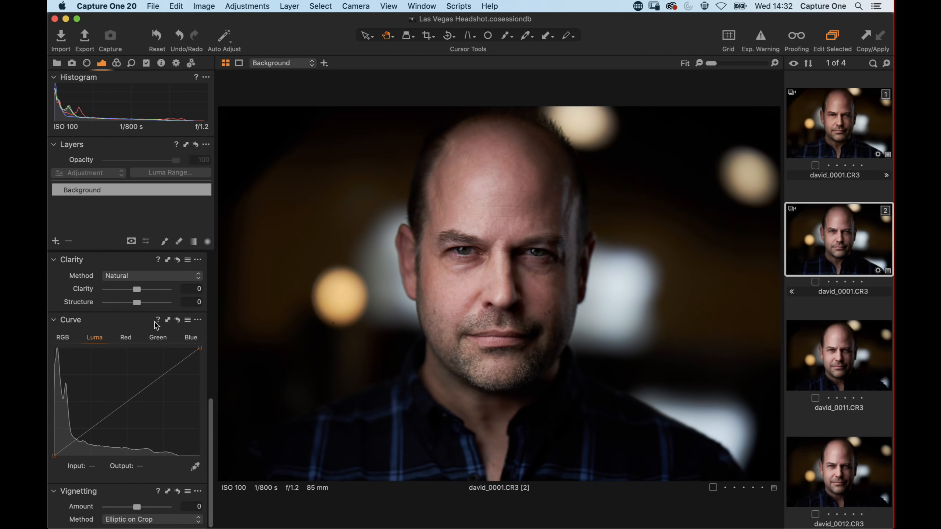
scroll(152, 330, "up", 2)
left_click_drag(141, 326, 145, 324)
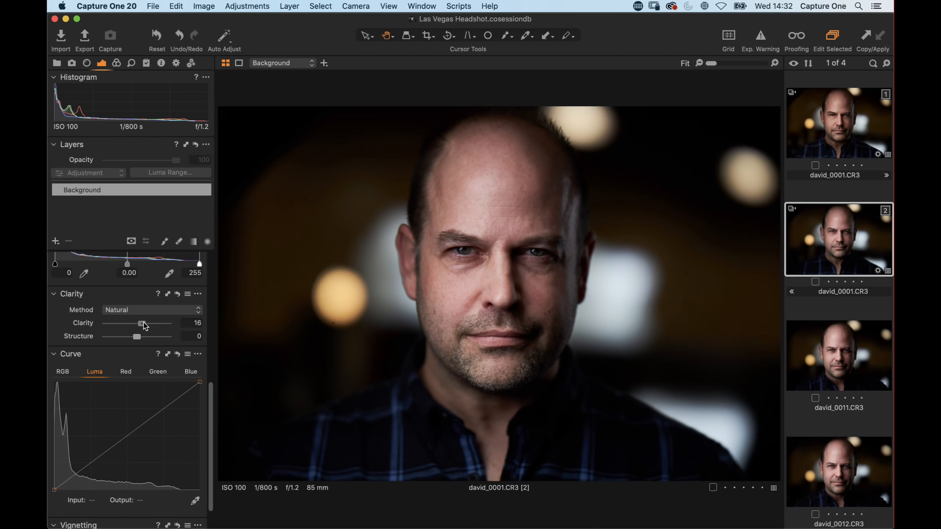
Step: Set the white balance Kelvin value to about 5230
scroll(126, 332, "up", 12)
scroll(123, 331, "up", 3)
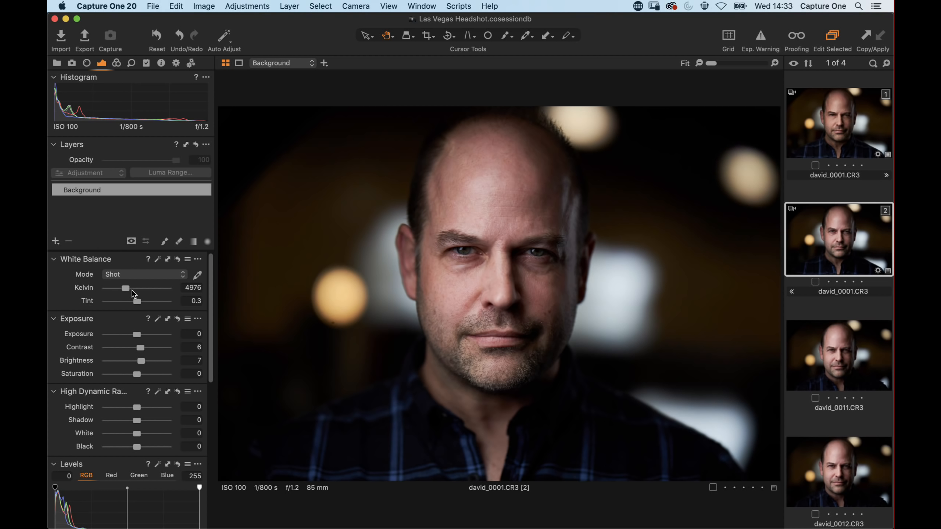
left_click_drag(127, 289, 127, 288)
left_click(193, 288)
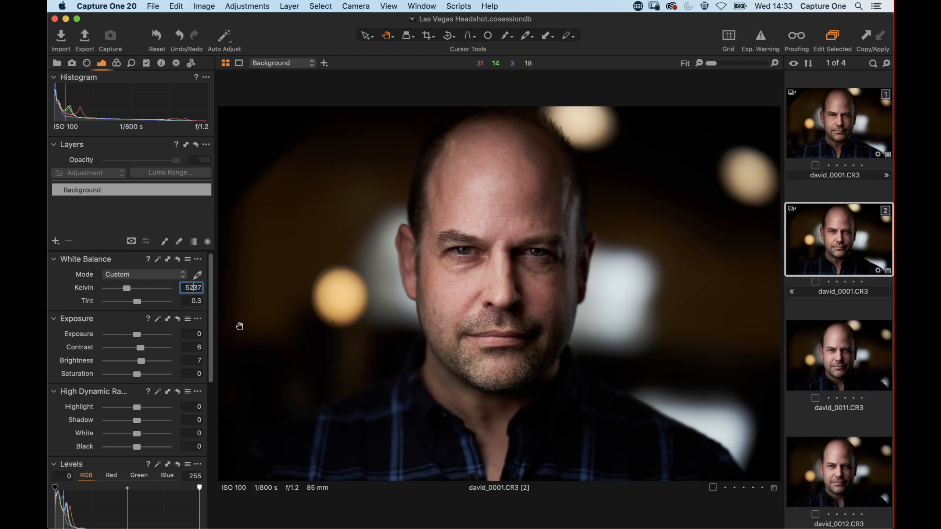
key("BackSpace")
type("0")
key("Down")
key("Down")
key("Up")
key("Up")
key("Up")
key("Up")
key("Up")
key("Up")
key("Up")
key("Up")
key("Up")
Step: Zoom into the face and add a new filled layer named Skin tone
left_click(116, 63)
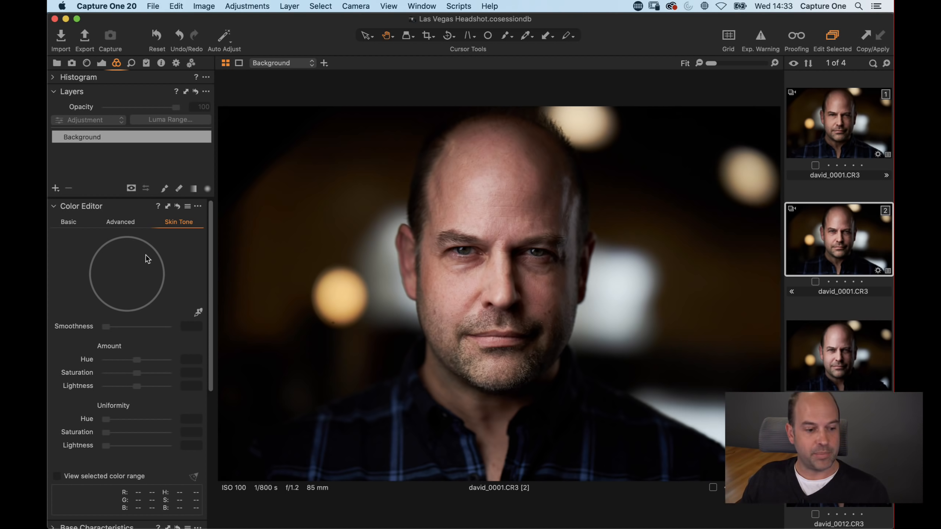
left_click(68, 223)
left_click(123, 220)
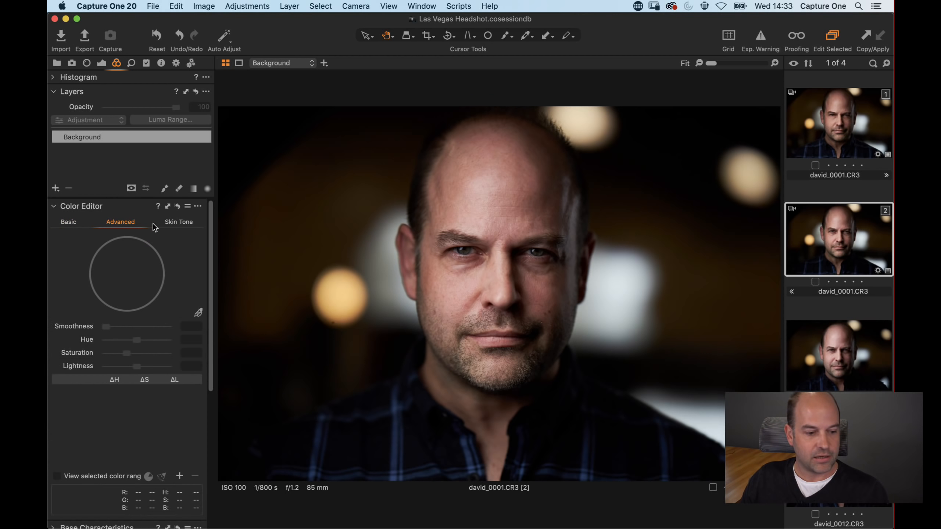
left_click(180, 222)
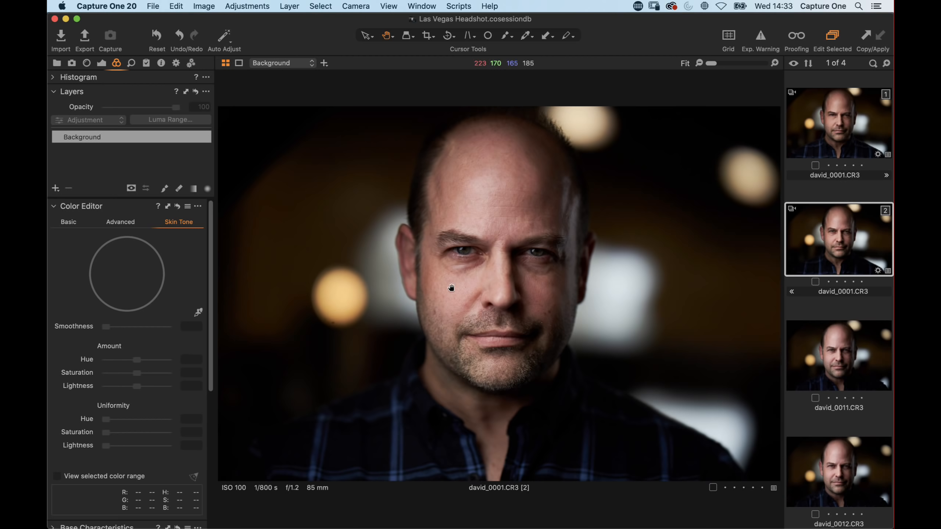
key("super+equal")
key("super+equal")
key("super+equal")
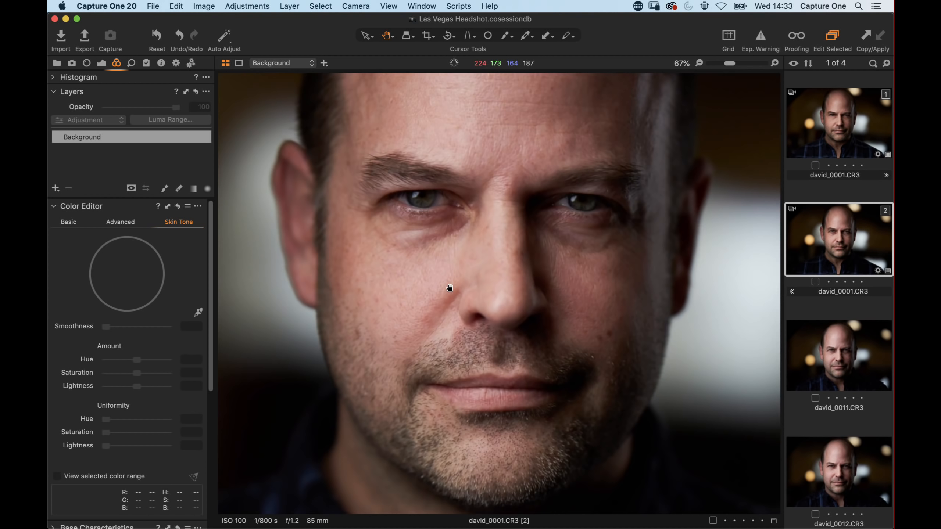
mouse_move(441, 312)
left_mouse_down()
mouse_move(489, 309)
mouse_move(455, 292)
mouse_move(455, 311)
left_mouse_up()
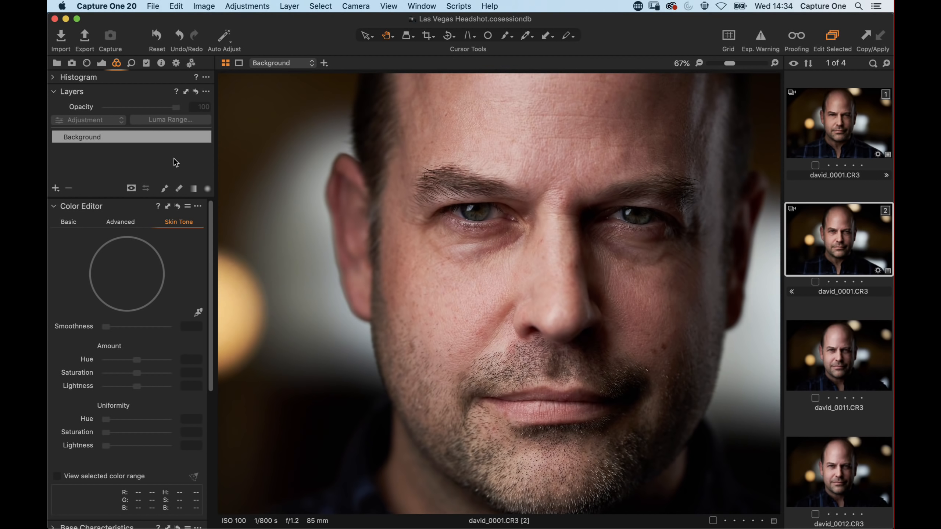
left_click(55, 188)
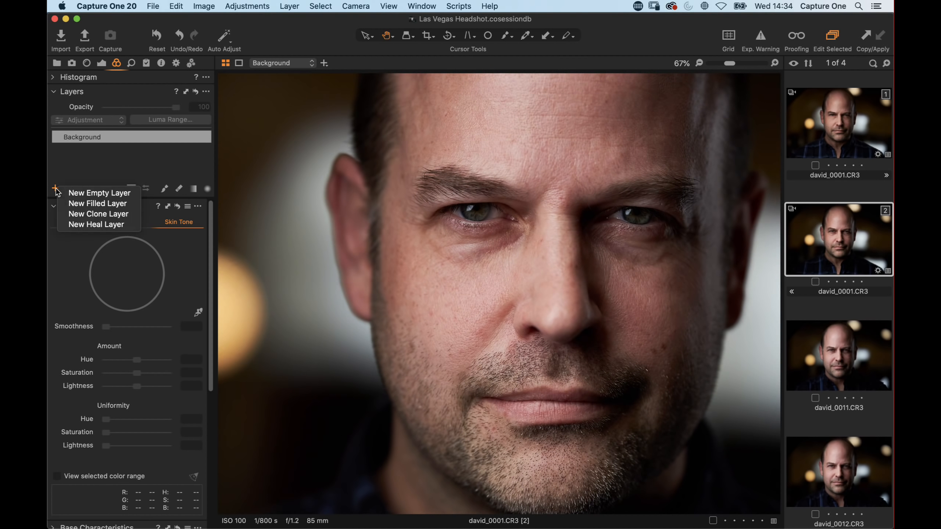
left_click(74, 204)
double_click(95, 139)
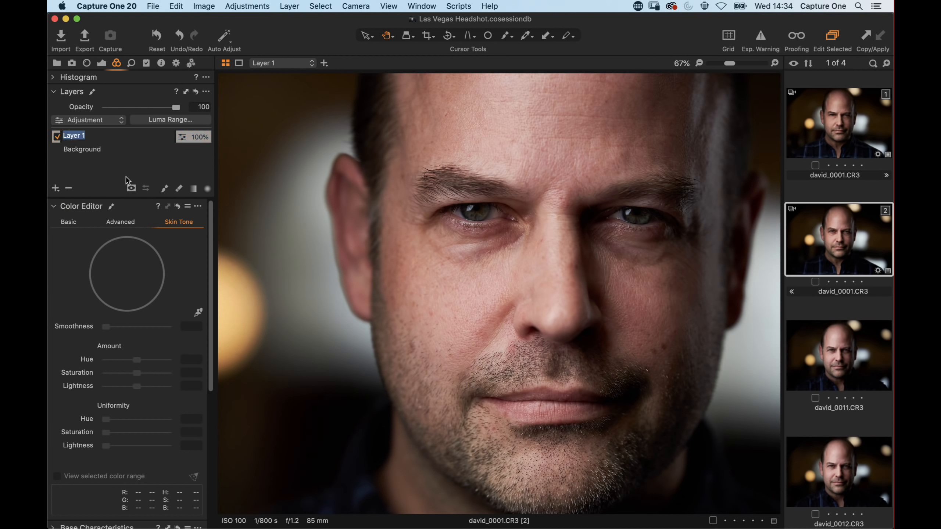
type("Skin tone")
key("Return")
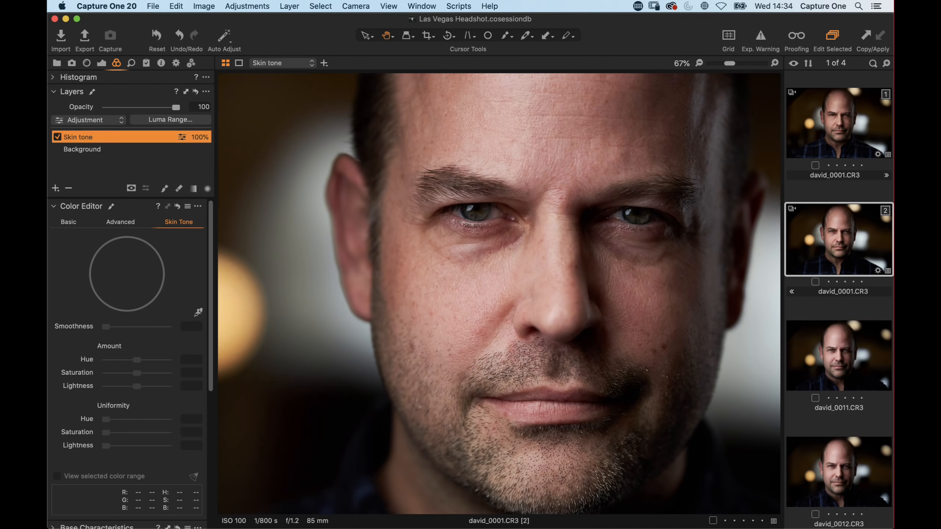
Step: Sample the cheek skin with the Skin Tone color picker on the Skin tone layer
key("super+b")
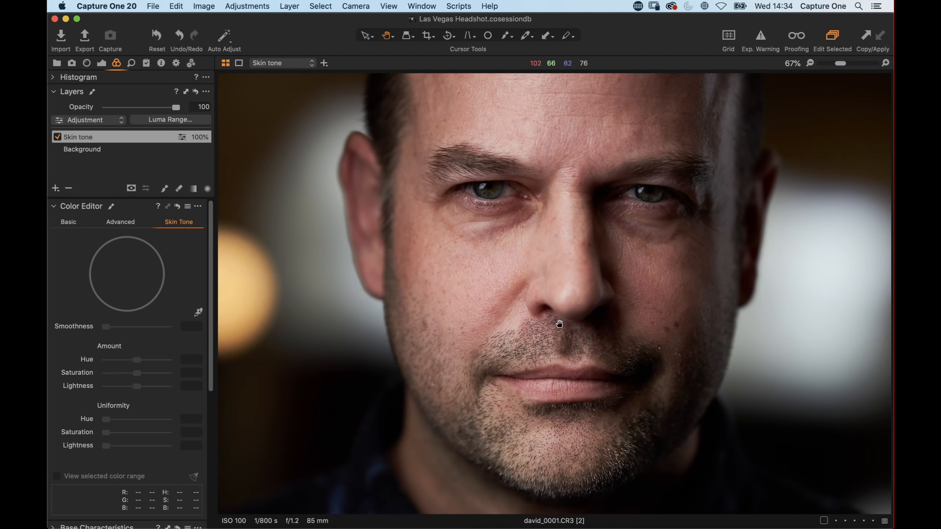
key("m")
double_click(547, 315)
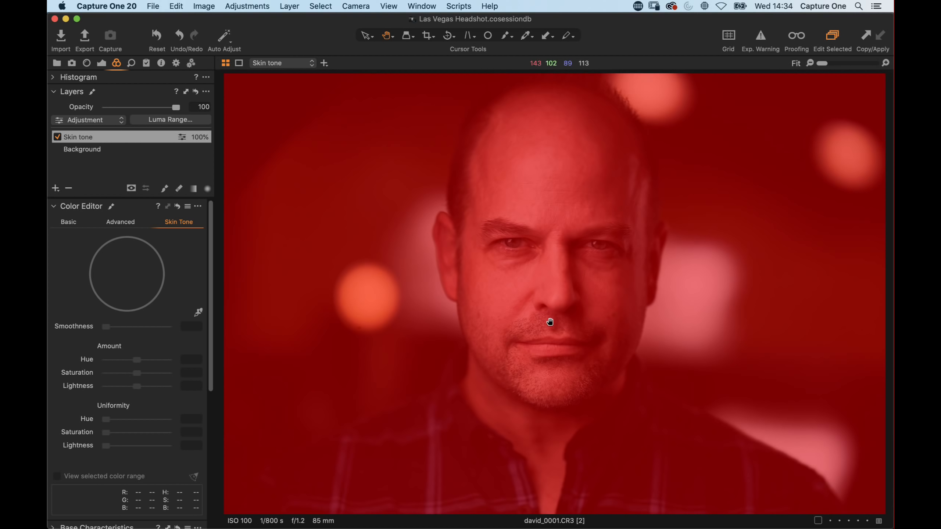
double_click(530, 308)
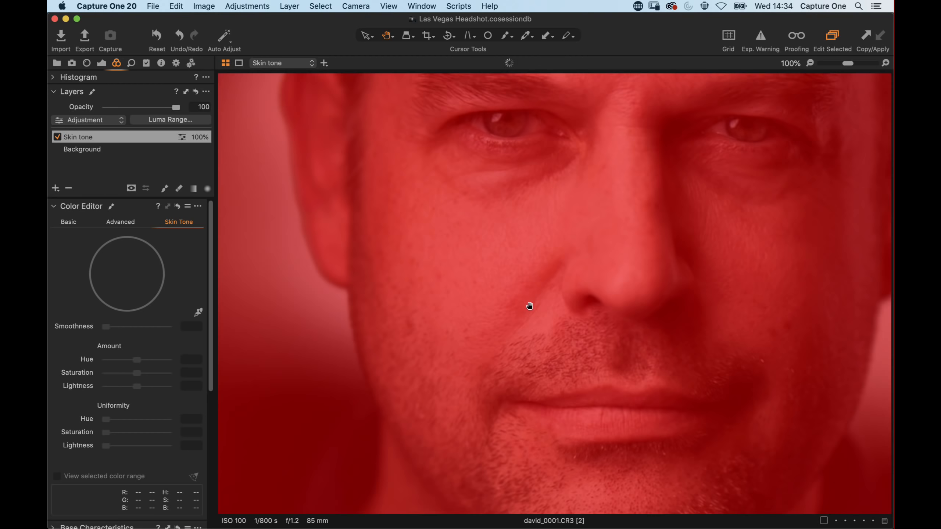
key("m")
left_click_drag(518, 214, 542, 262)
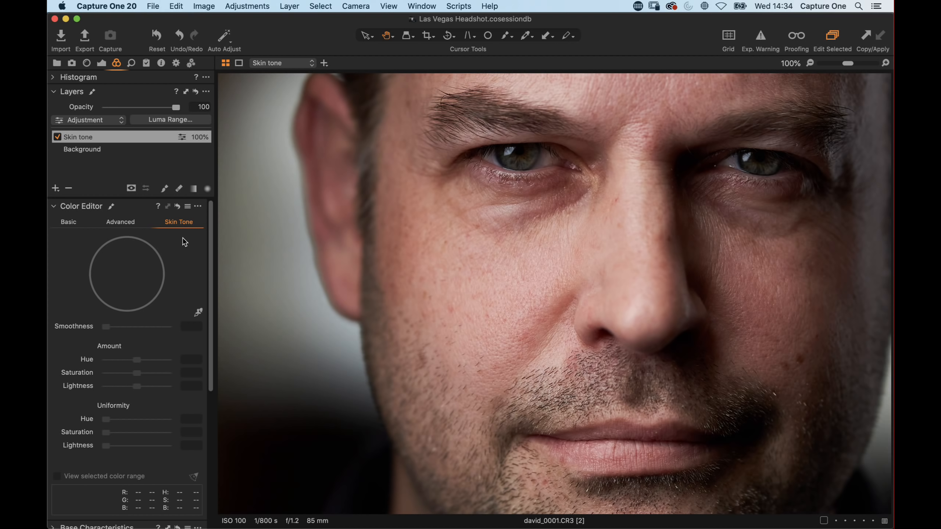
left_click(198, 312)
scroll(462, 277, "down", 3)
scroll(462, 277, "down", 2)
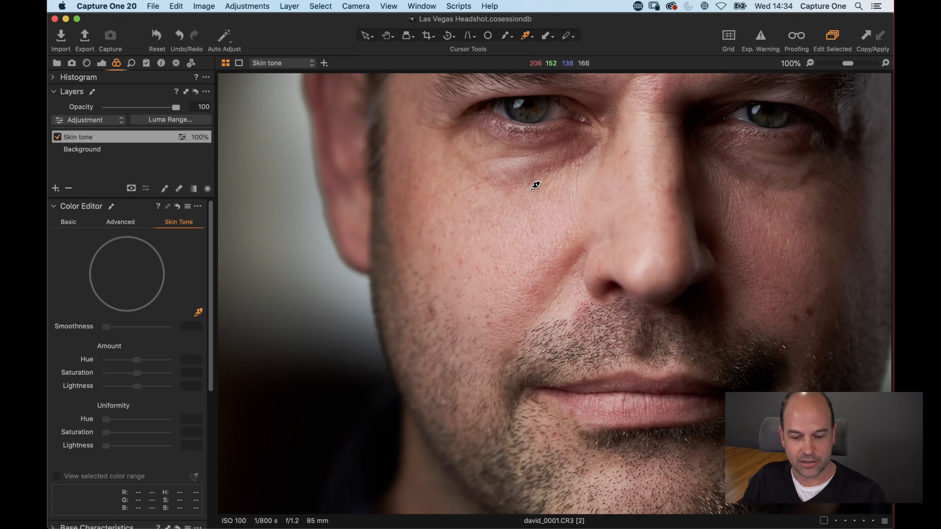
left_click_drag(556, 207, 416, 352)
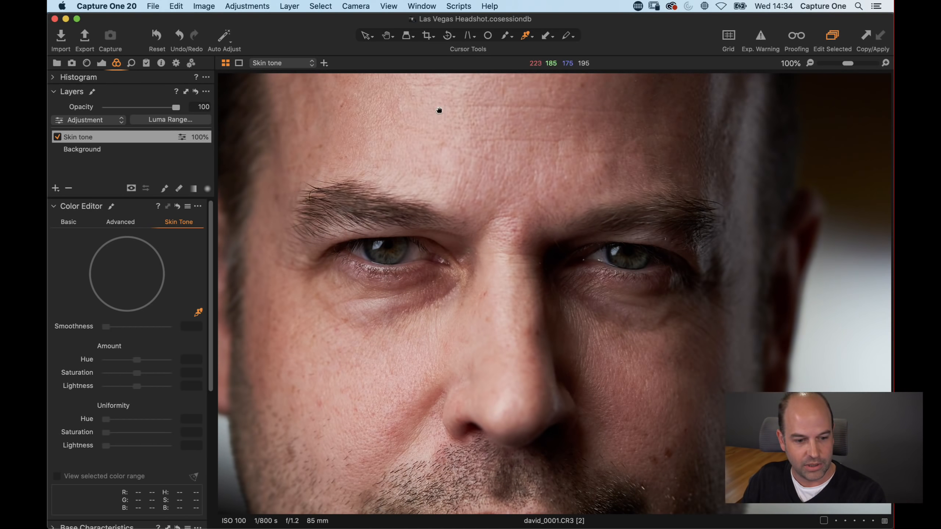
left_click_drag(440, 112, 452, 218)
left_click_drag(463, 360, 556, 102)
left_click_drag(466, 263, 436, 220)
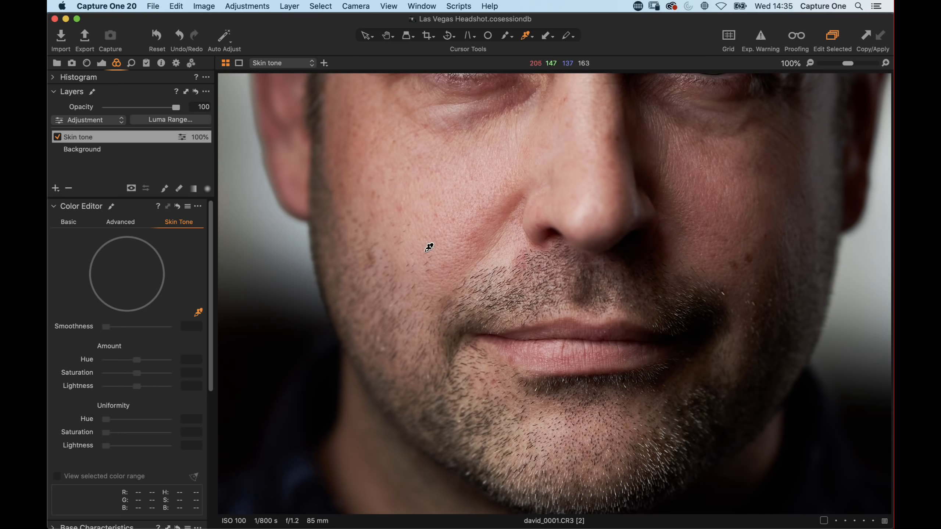
left_click(407, 252)
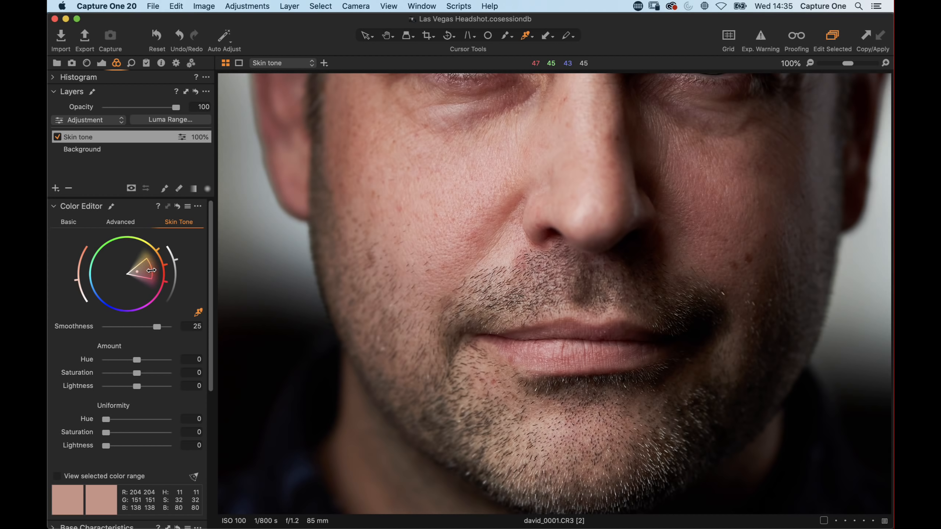
Step: Widen the selected skin range on the color wheel and set Amount saturation to 4.3 and lightness to -0.8
left_click_drag(152, 269, 158, 288)
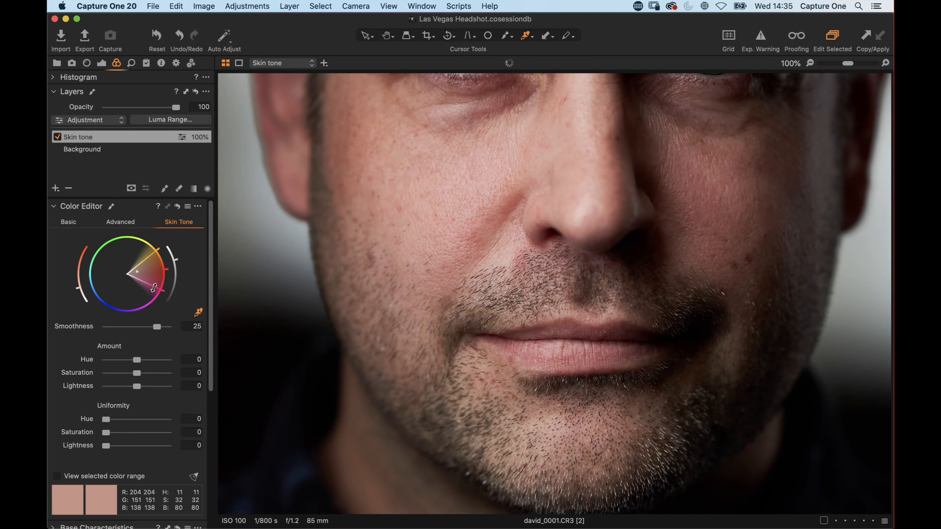
mouse_move(147, 257)
left_mouse_down()
mouse_move(159, 264)
mouse_move(144, 270)
mouse_move(163, 262)
left_mouse_up()
left_click_drag(137, 373, 98, 374)
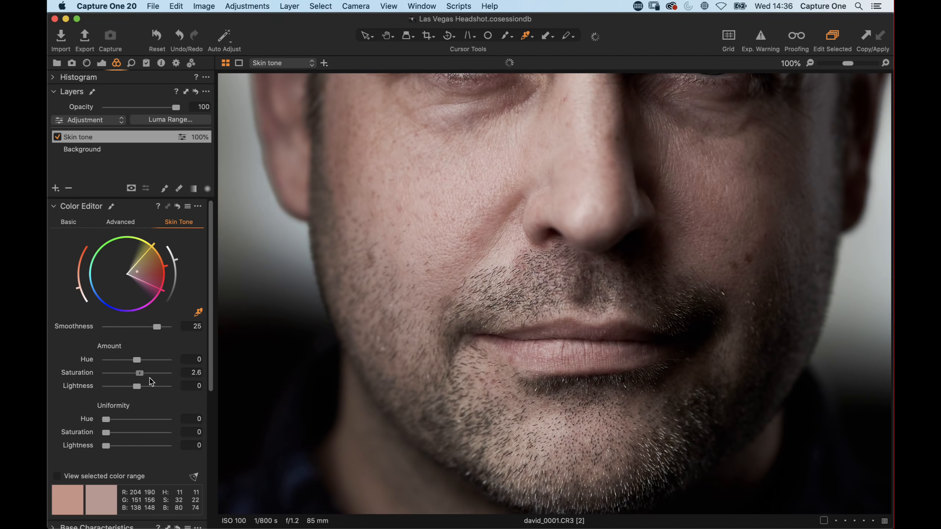
left_click_drag(114, 376, 135, 377)
double_click(118, 378)
mouse_move(137, 386)
left_mouse_down()
mouse_move(90, 390)
mouse_move(134, 390)
left_mouse_up()
left_click_drag(210, 368, 211, 371)
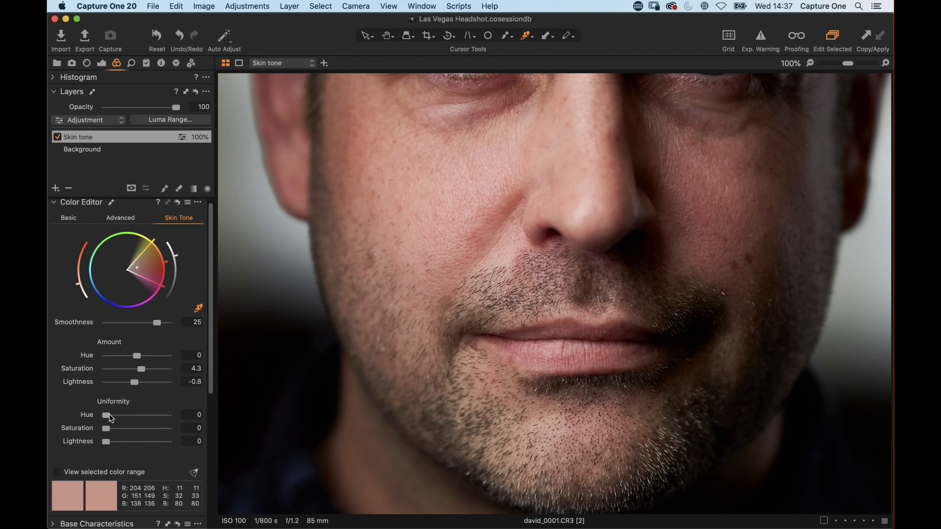
Step: Set the skin tone Uniformity hue to 71.7 and saturation to 54.6, checking the layer mask
left_click_drag(106, 415, 169, 414)
left_click_drag(546, 219, 521, 266)
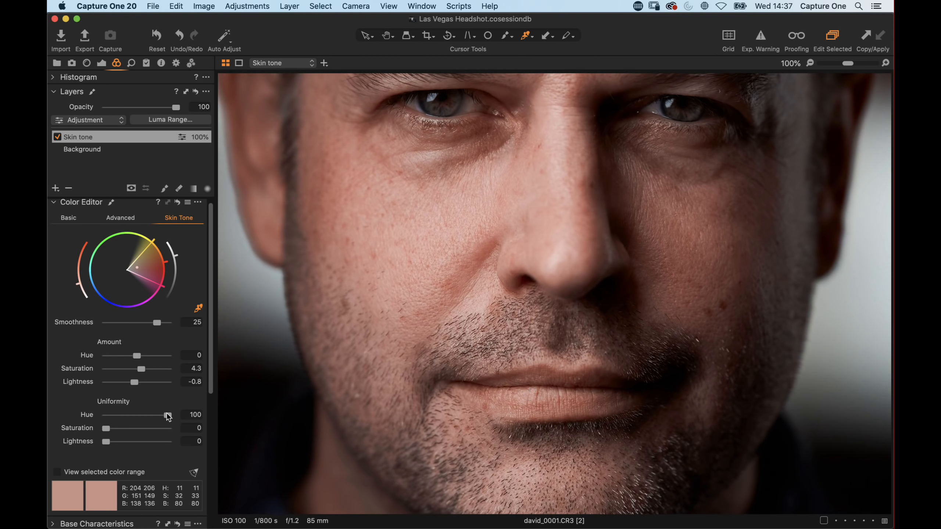
left_click_drag(168, 415, 222, 416)
left_click_drag(107, 428, 168, 428)
left_click_drag(115, 443, 66, 437)
left_click_drag(164, 429, 198, 420)
left_click_drag(167, 414, 158, 415)
key("m")
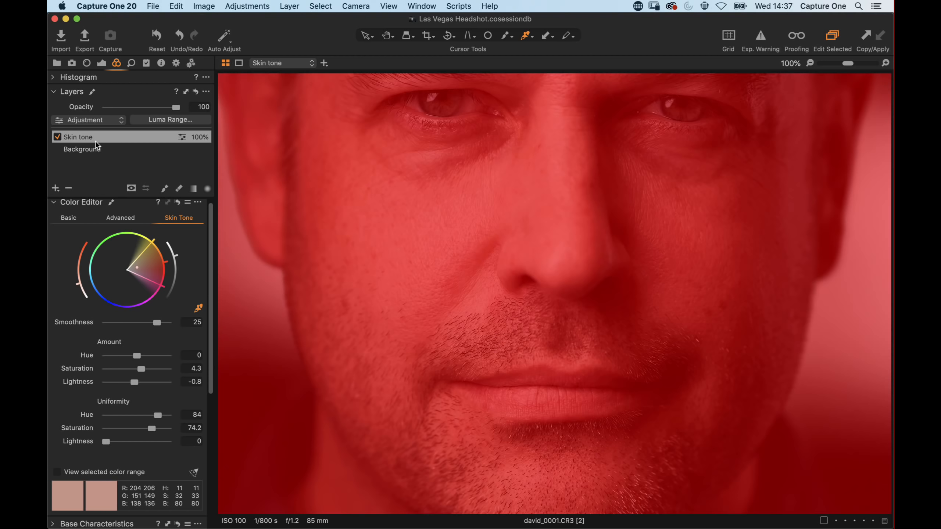
key("m")
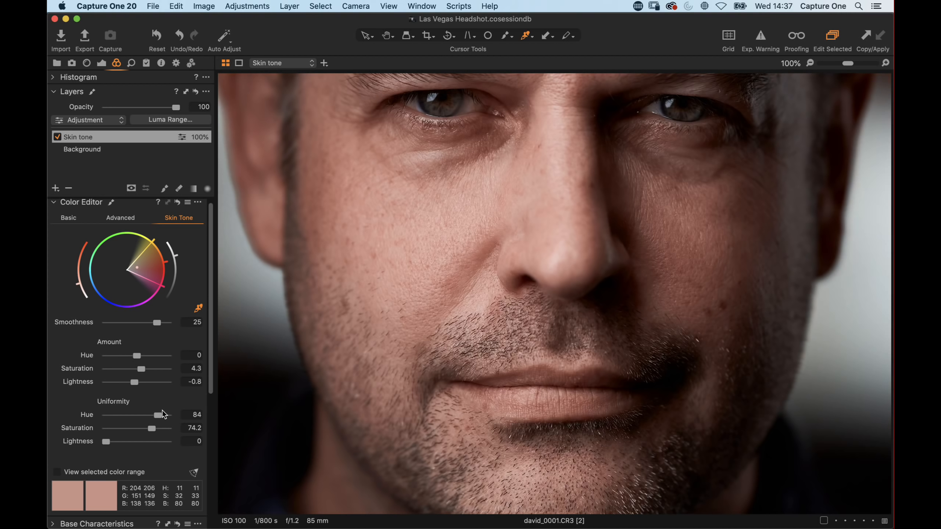
left_click_drag(160, 417, 150, 415)
left_click_drag(152, 428, 139, 429)
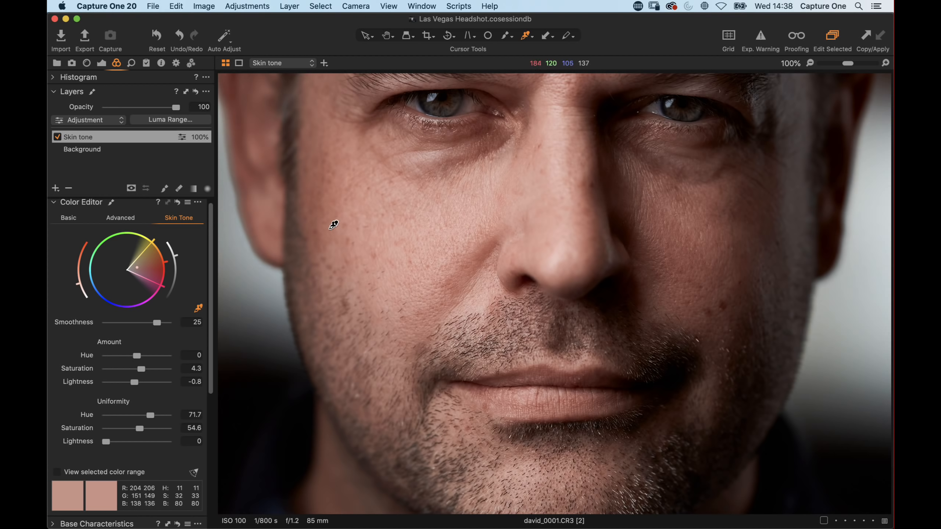
Step: Resample the target skin tone from the cheek with the skin tone picker
left_click(340, 246)
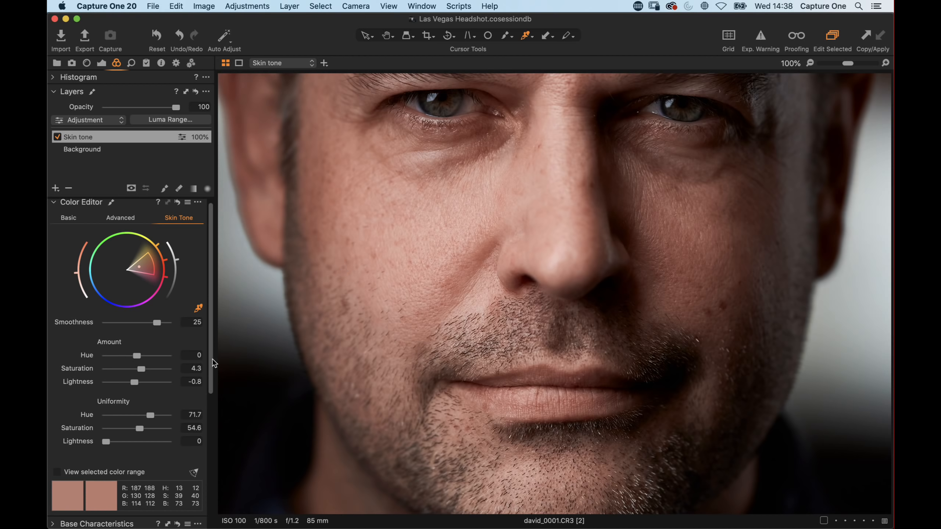
left_click_drag(210, 360, 211, 328)
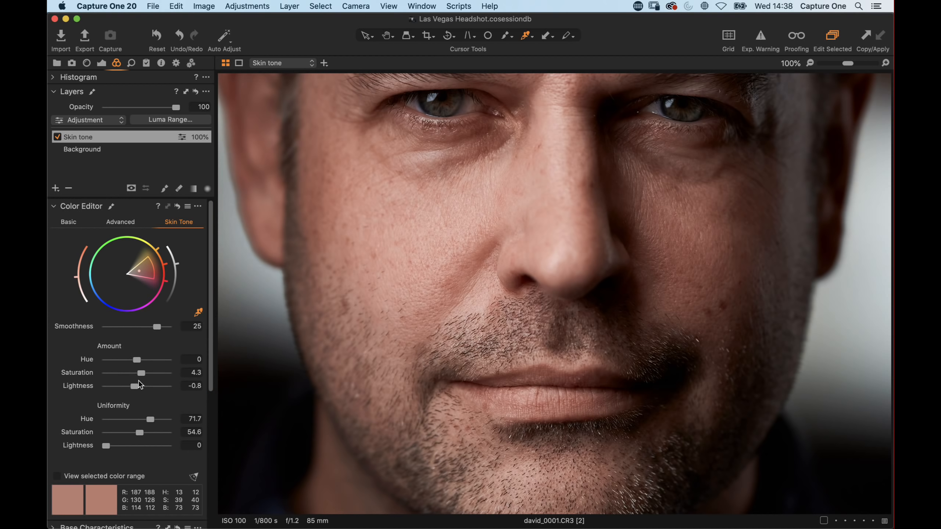
left_click(132, 222)
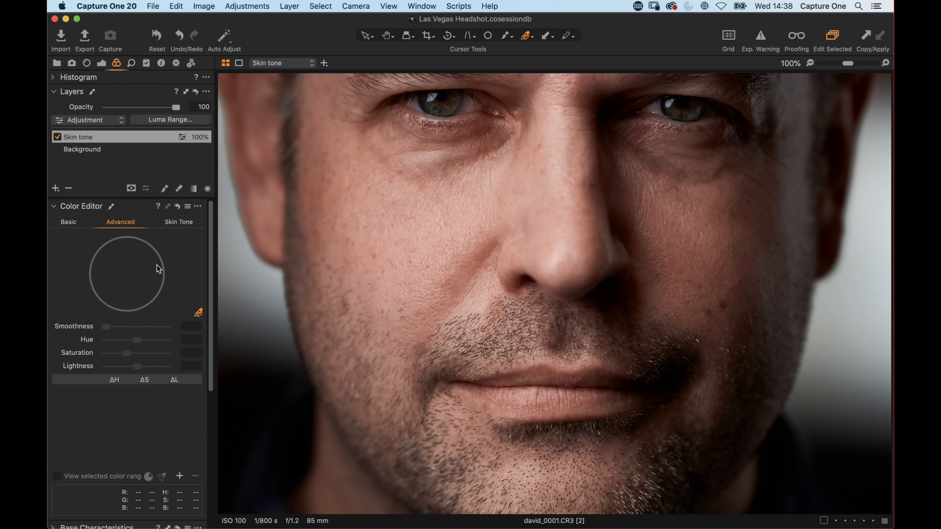
Step: Reshape the skin range on the Skin Tone wheel and set Uniformity hue to 78.1
left_click(179, 224)
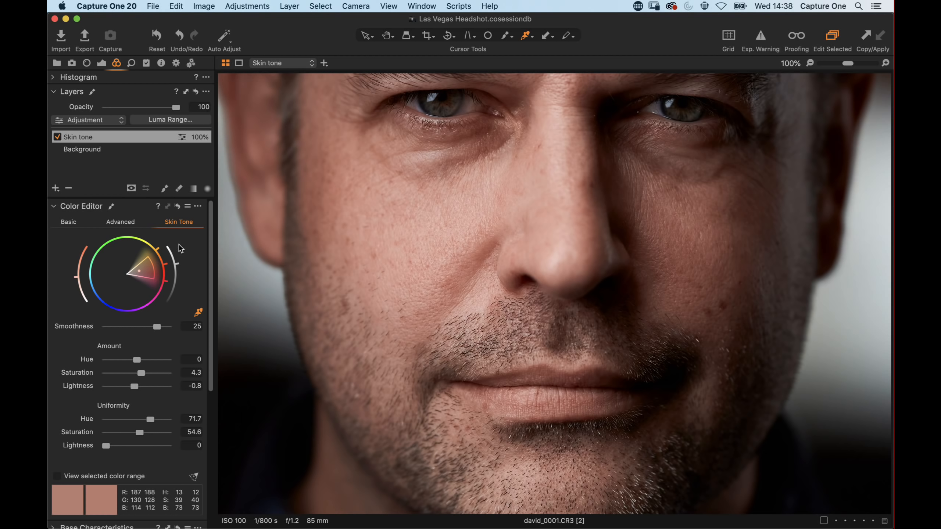
left_click_drag(153, 265, 151, 287)
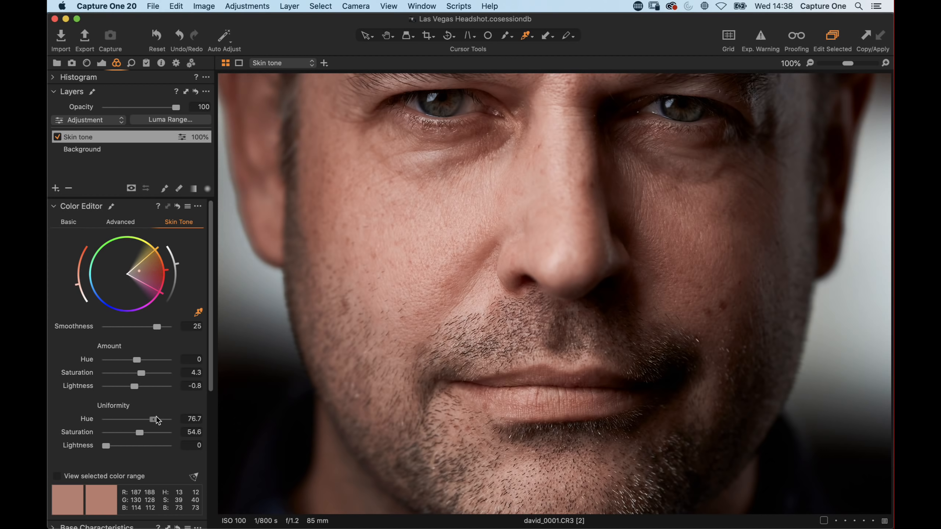
left_click_drag(156, 419, 160, 425)
left_click_drag(516, 276, 558, 292)
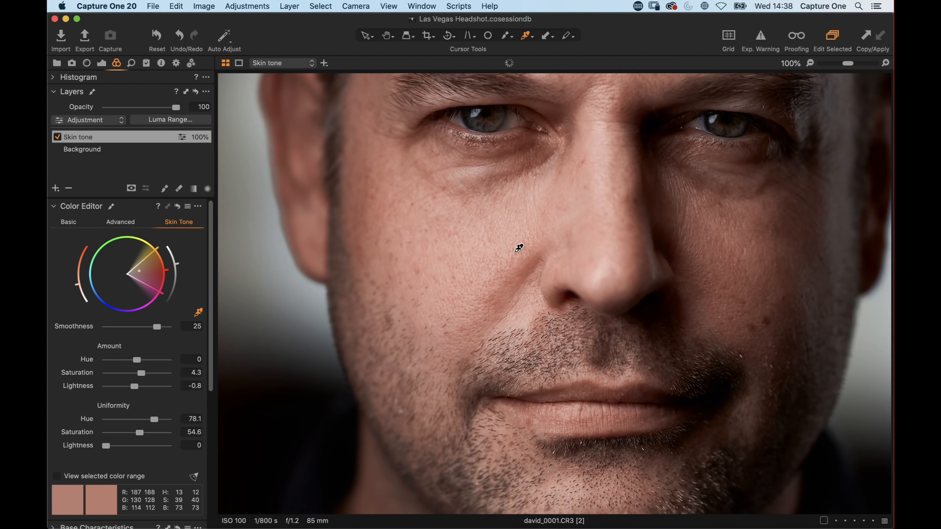
Step: Clear the mask of the Skin tone layer
right_click(92, 138)
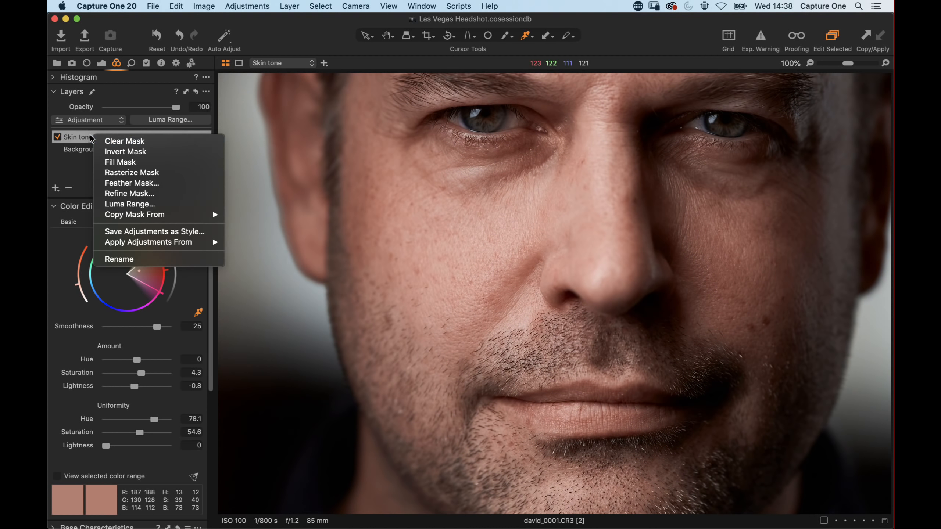
left_click(143, 142)
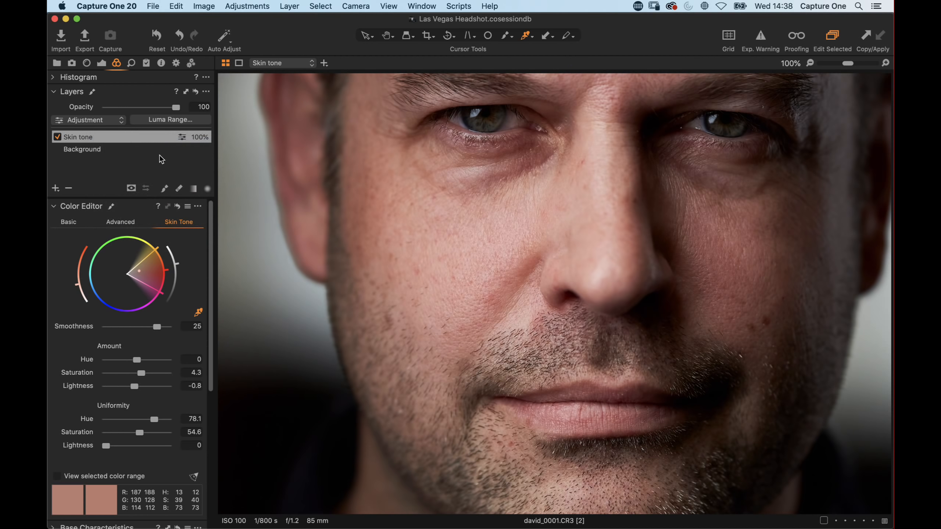
Step: Pick the mask brush and set its flow to 8 with Use Pen Pressure turned off
left_click(164, 189)
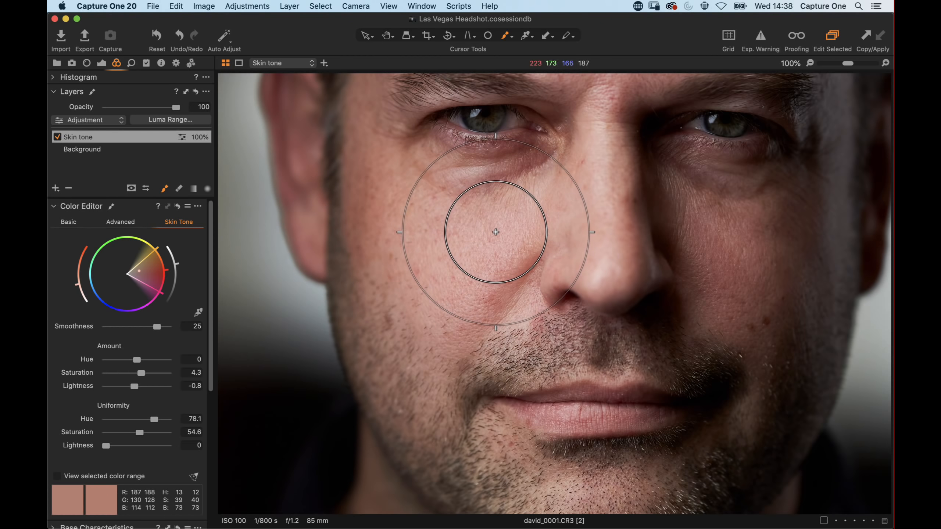
right_click(455, 237)
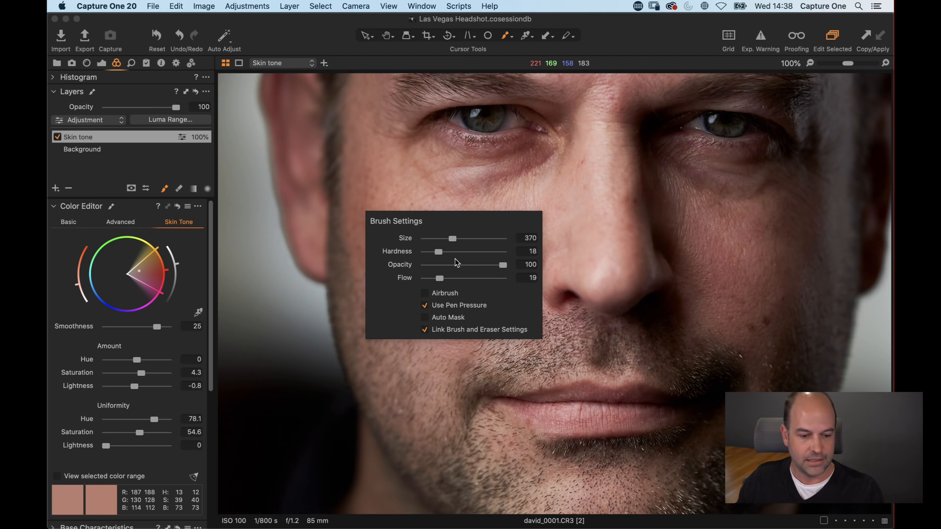
right_click(454, 260)
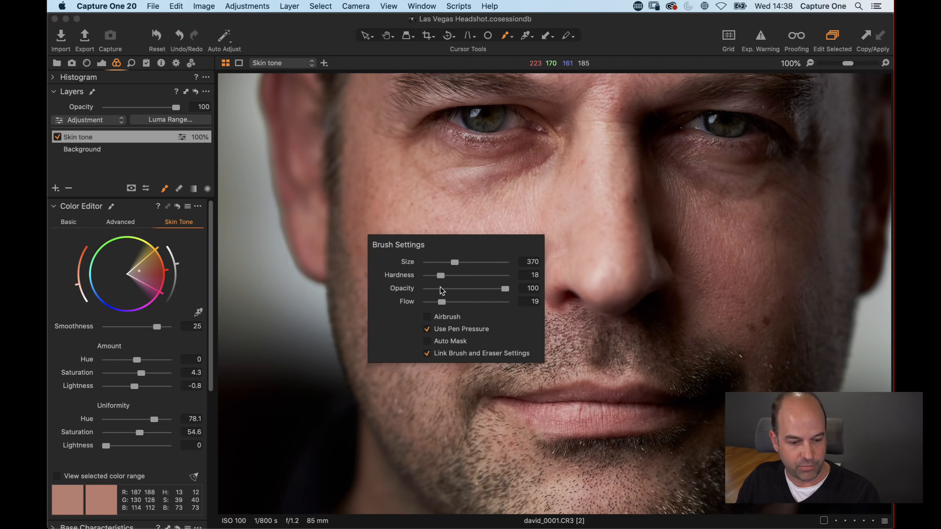
left_click(427, 328)
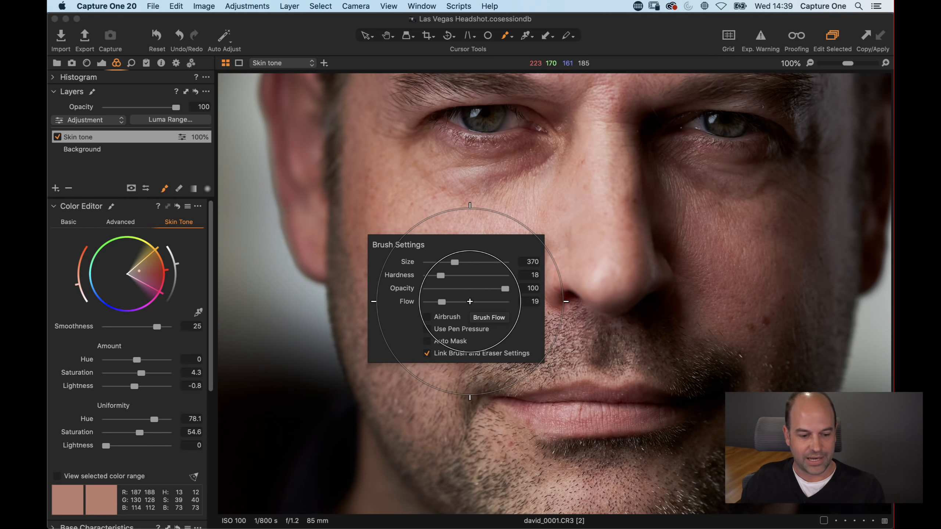
right_click(432, 278)
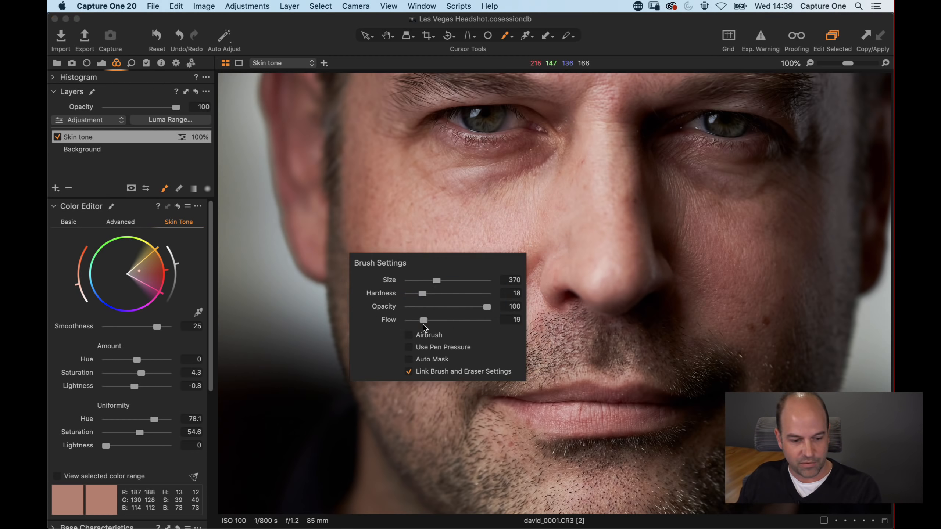
mouse_move(423, 320)
left_mouse_down()
mouse_move(389, 326)
mouse_move(414, 323)
left_mouse_up()
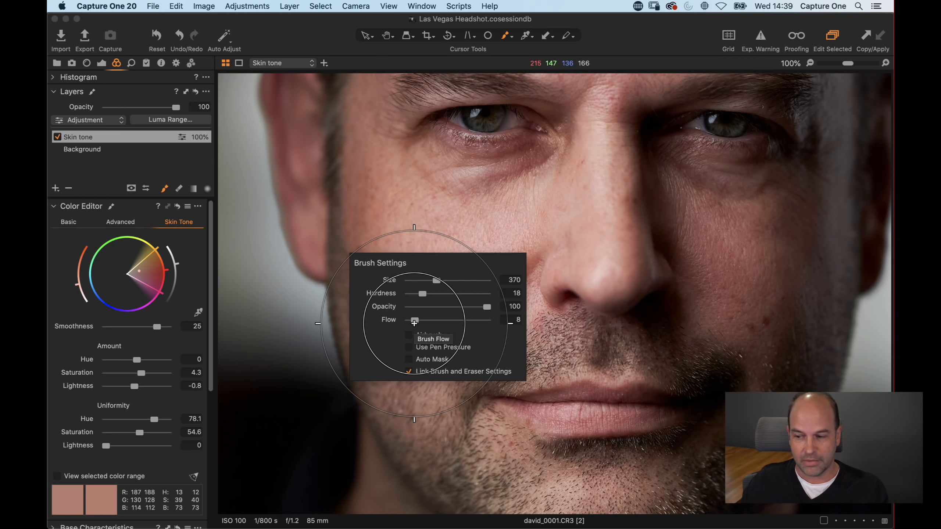
Step: Paint the Skin tone mask over the cheeks, forehead, nose and chin
mouse_move(488, 230)
left_mouse_down()
mouse_move(536, 208)
mouse_move(485, 251)
mouse_move(521, 248)
mouse_move(480, 195)
mouse_move(542, 278)
mouse_move(607, 272)
mouse_move(440, 298)
mouse_move(515, 246)
mouse_move(514, 265)
mouse_move(573, 189)
mouse_move(559, 181)
left_mouse_up()
left_click_drag(558, 180, 460, 395)
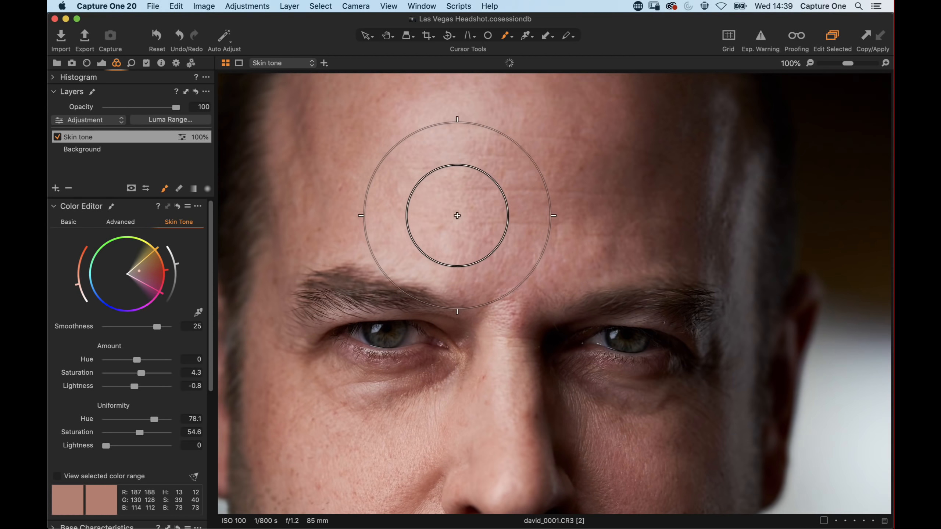
mouse_move(457, 216)
left_mouse_down()
mouse_move(458, 119)
mouse_move(542, 185)
mouse_move(501, 240)
mouse_move(521, 247)
mouse_move(512, 306)
mouse_move(521, 306)
mouse_move(502, 217)
mouse_move(441, 201)
mouse_move(492, 199)
mouse_move(429, 139)
mouse_move(482, 122)
left_mouse_up()
left_click_drag(452, 195, 483, 309)
mouse_move(481, 237)
left_mouse_down()
mouse_move(484, 193)
mouse_move(414, 185)
mouse_move(458, 329)
mouse_move(546, 298)
mouse_move(567, 317)
left_mouse_up()
mouse_move(567, 316)
left_mouse_down()
mouse_move(507, 116)
mouse_move(550, 133)
mouse_move(502, 148)
left_mouse_up()
left_click_drag(523, 399, 533, 237)
mouse_move(659, 197)
left_mouse_down()
mouse_move(661, 261)
mouse_move(512, 235)
mouse_move(448, 279)
mouse_move(467, 281)
left_mouse_up()
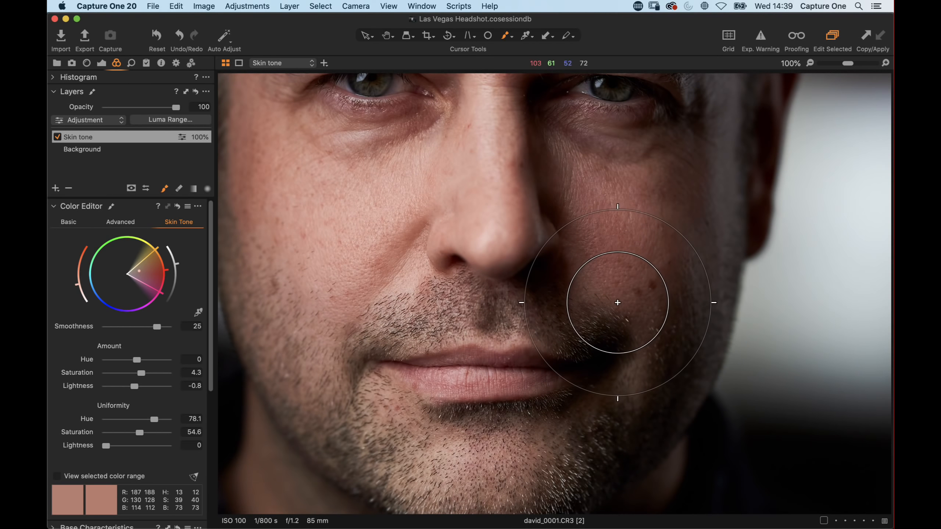
mouse_move(612, 308)
left_mouse_down()
mouse_move(479, 220)
mouse_move(458, 194)
mouse_move(444, 200)
mouse_move(484, 155)
mouse_move(485, 184)
mouse_move(581, 245)
mouse_move(497, 250)
mouse_move(349, 298)
mouse_move(437, 478)
left_mouse_up()
scroll(446, 352, "down", 5)
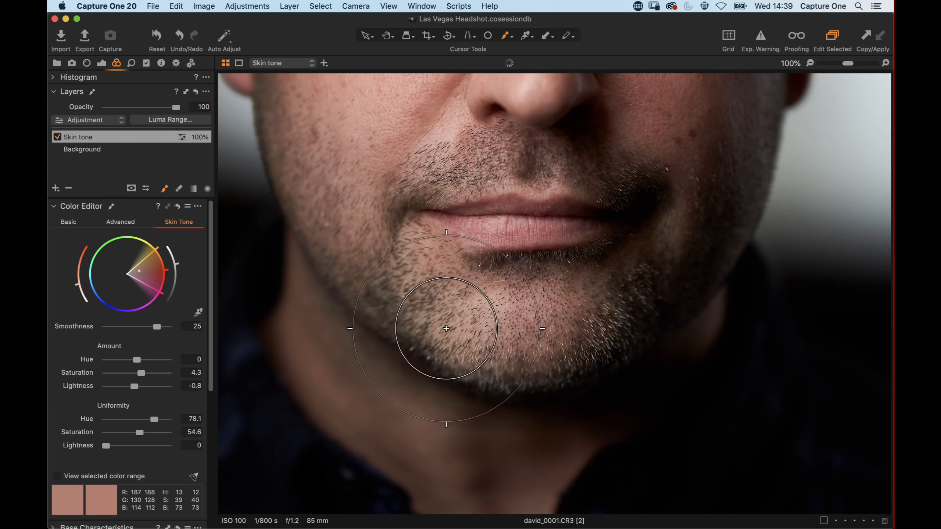
scroll(404, 241, "up", 5)
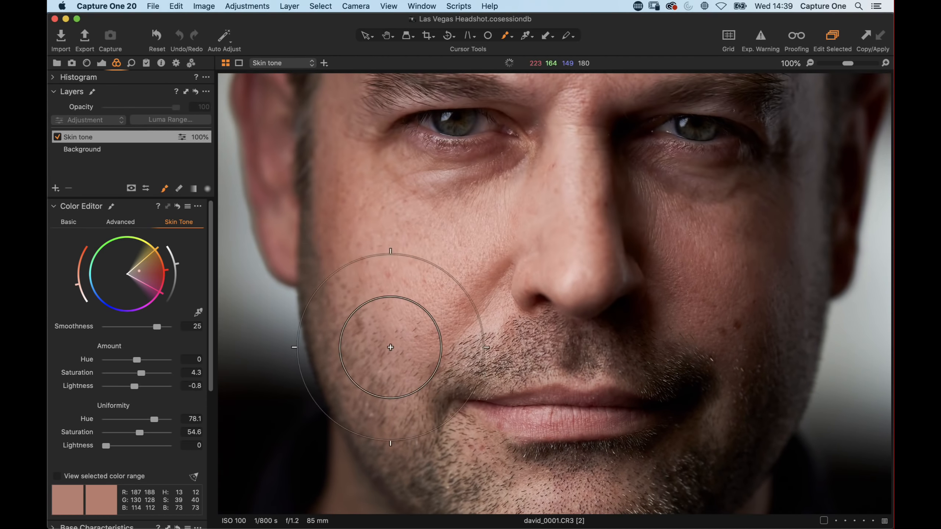
mouse_move(390, 347)
left_mouse_down()
mouse_move(372, 349)
mouse_move(410, 275)
mouse_move(567, 317)
left_mouse_up()
Step: Compare the face with the Skin tone layer switched off and on at close zoom
key("super+plus")
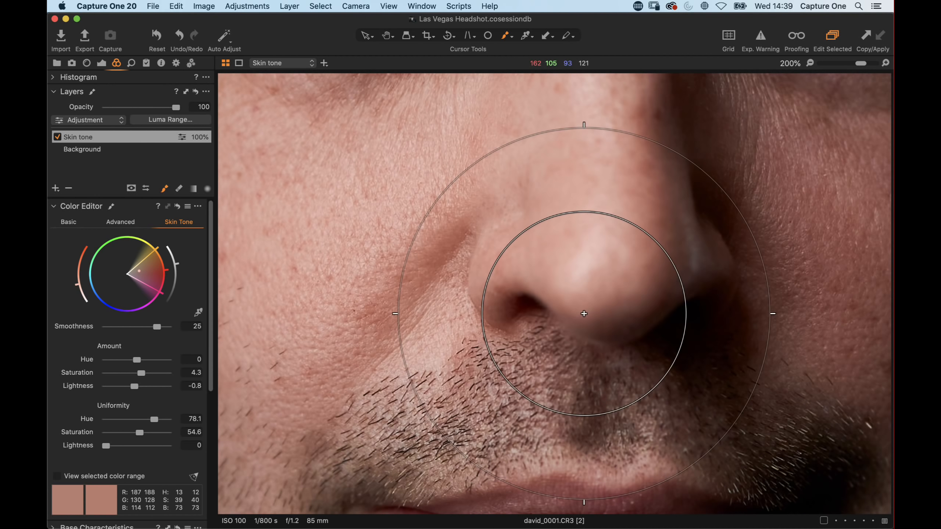
left_click_drag(861, 63, 848, 63)
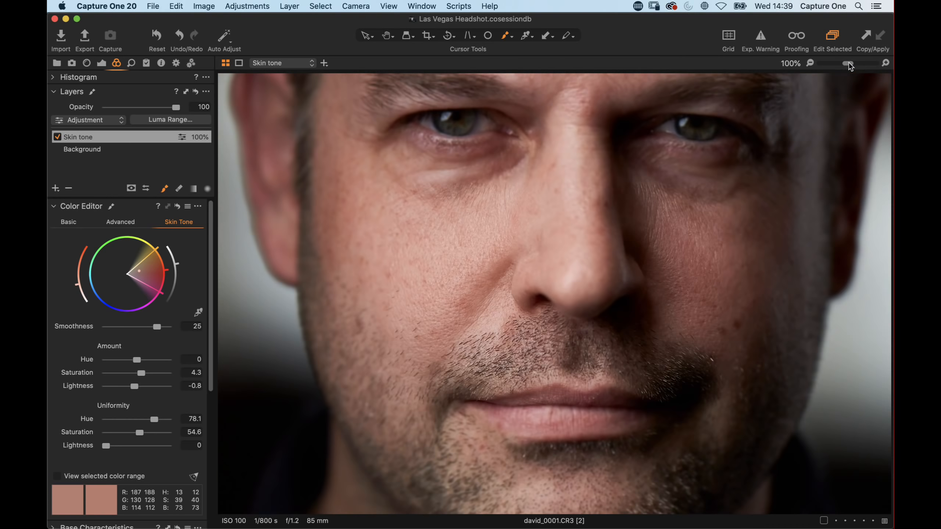
left_click(56, 137)
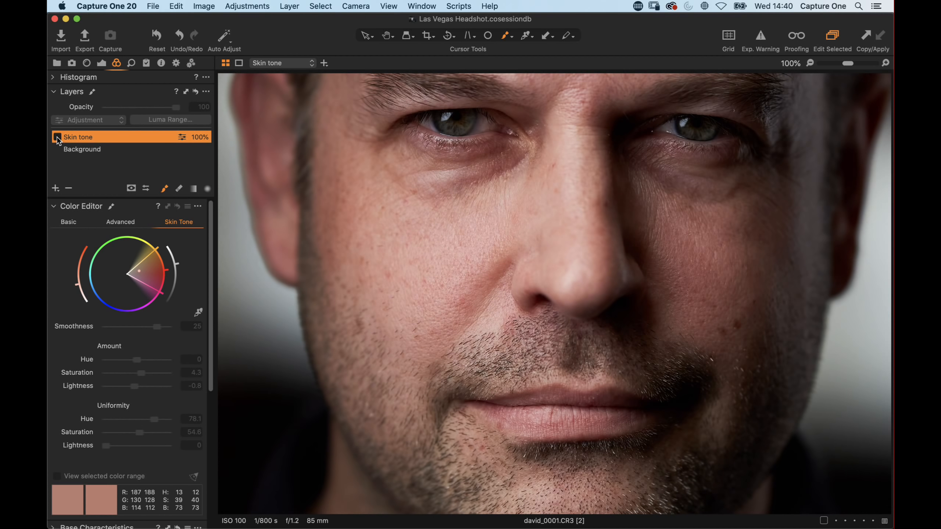
left_click(57, 137)
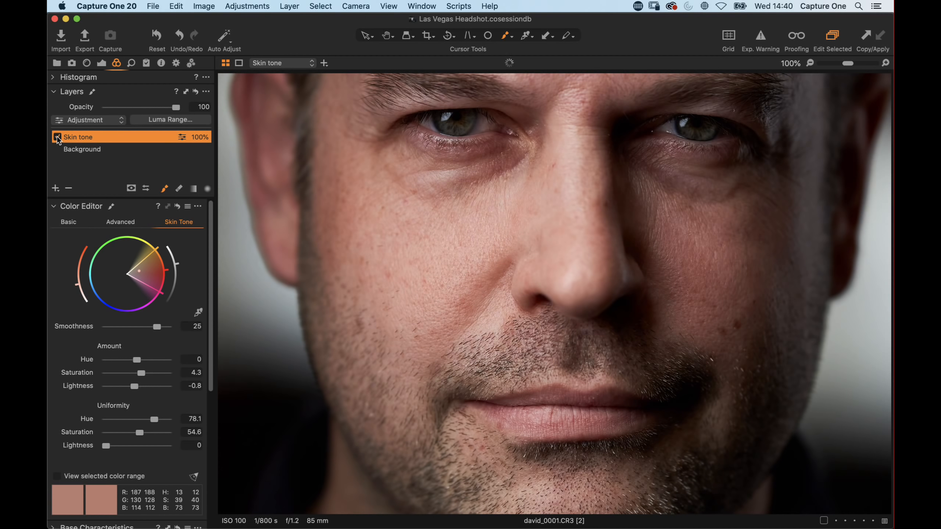
Step: Shrink the brush and paint the mask under both eyes
right_click(475, 214)
left_click_drag(474, 217, 464, 219)
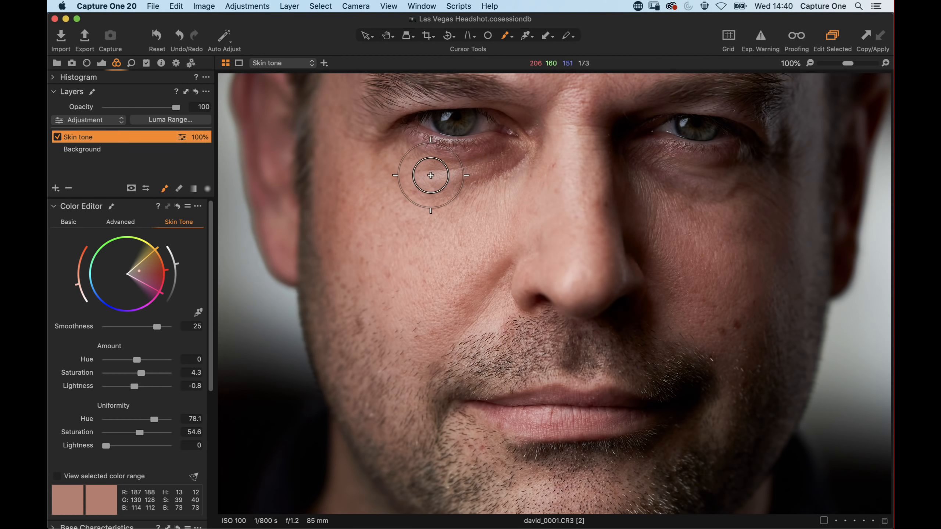
mouse_move(430, 175)
left_mouse_down()
mouse_move(507, 166)
mouse_move(426, 163)
mouse_move(491, 164)
mouse_move(468, 171)
left_mouse_up()
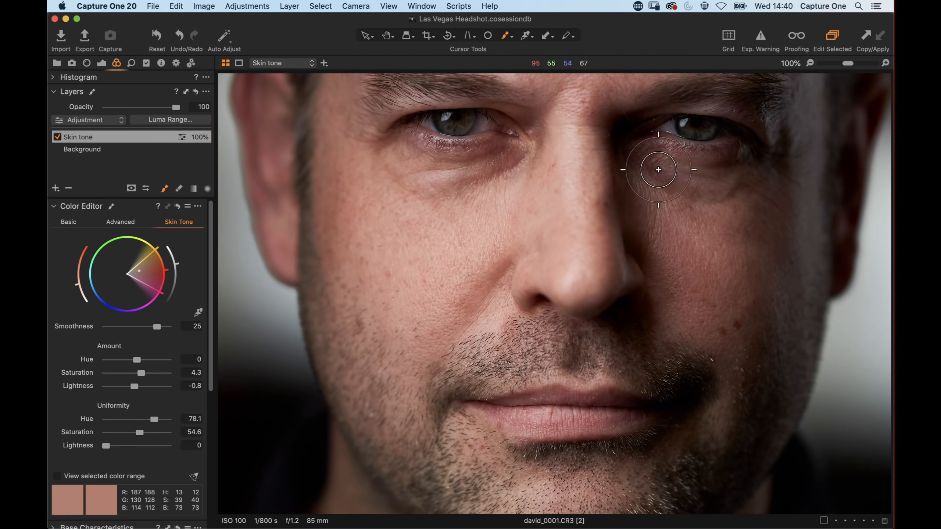
mouse_move(658, 170)
left_mouse_down()
mouse_move(710, 194)
mouse_move(662, 205)
mouse_move(709, 201)
mouse_move(406, 174)
mouse_move(392, 190)
left_mouse_up()
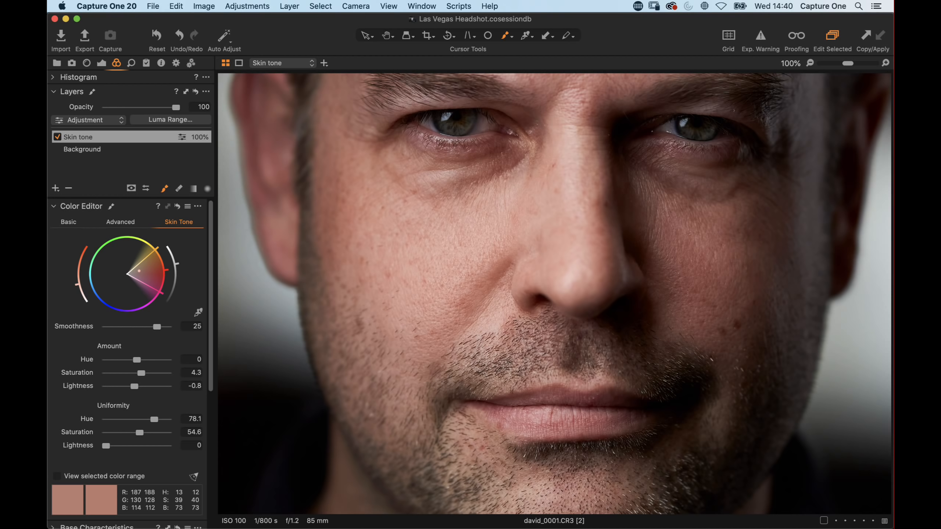
Step: Reshape the selected skin range on the color wheel after comparing the layer off and on
left_click(57, 136)
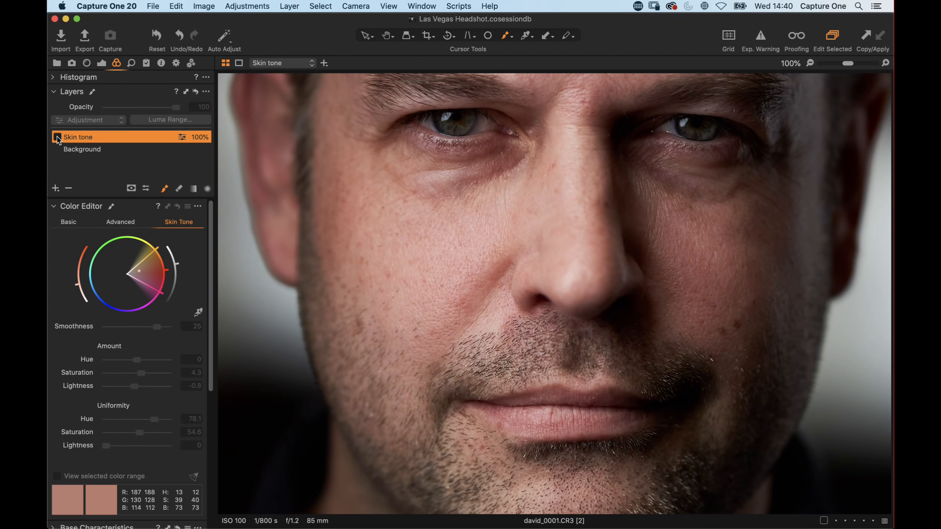
left_click(58, 138)
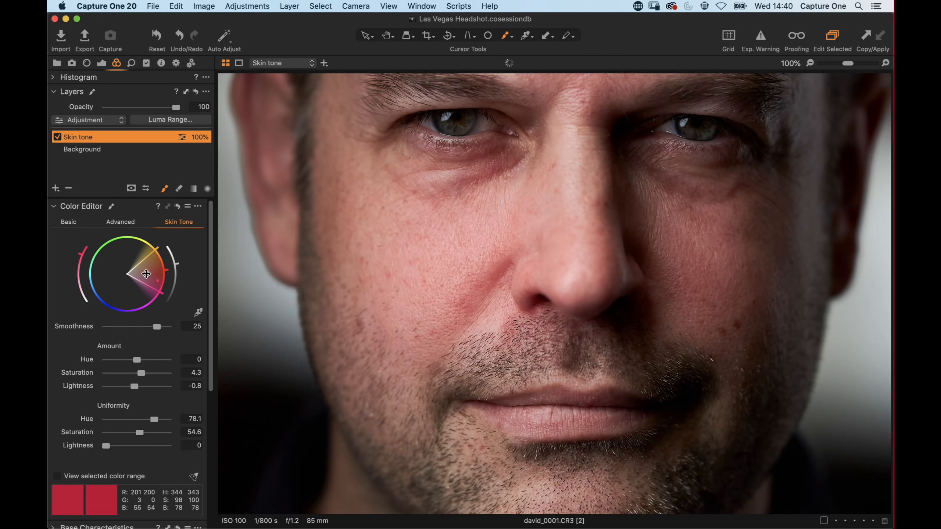
mouse_move(159, 292)
left_mouse_down()
mouse_move(142, 307)
mouse_move(146, 289)
mouse_move(136, 298)
mouse_move(151, 259)
mouse_move(143, 297)
left_mouse_up()
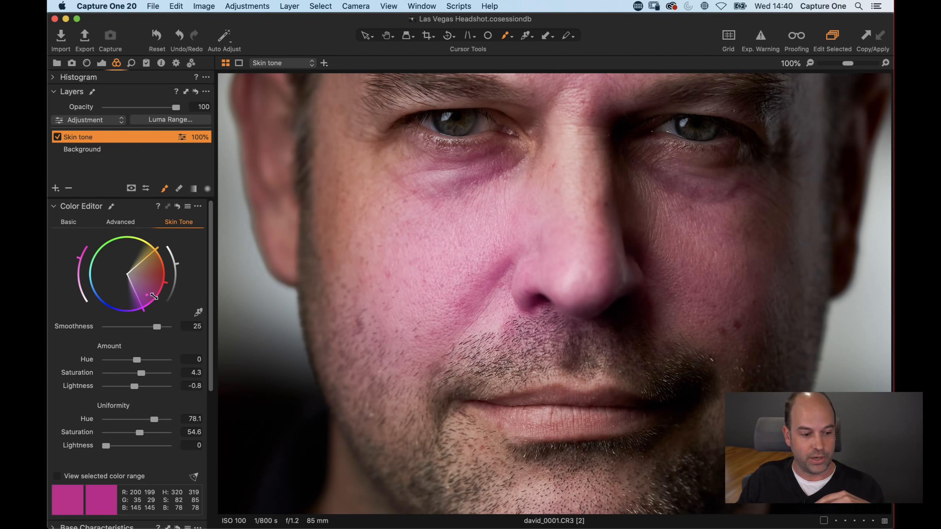
left_click_drag(144, 296, 138, 272)
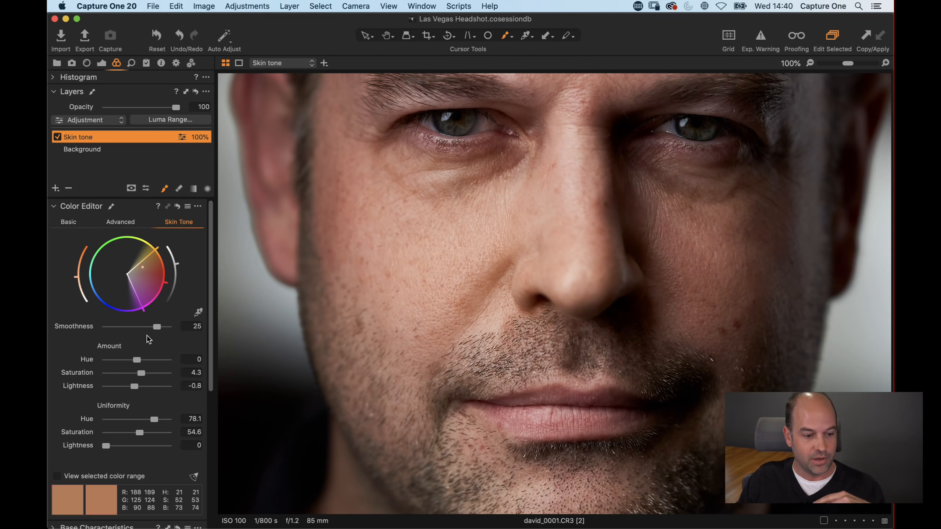
left_click_drag(144, 299, 162, 294)
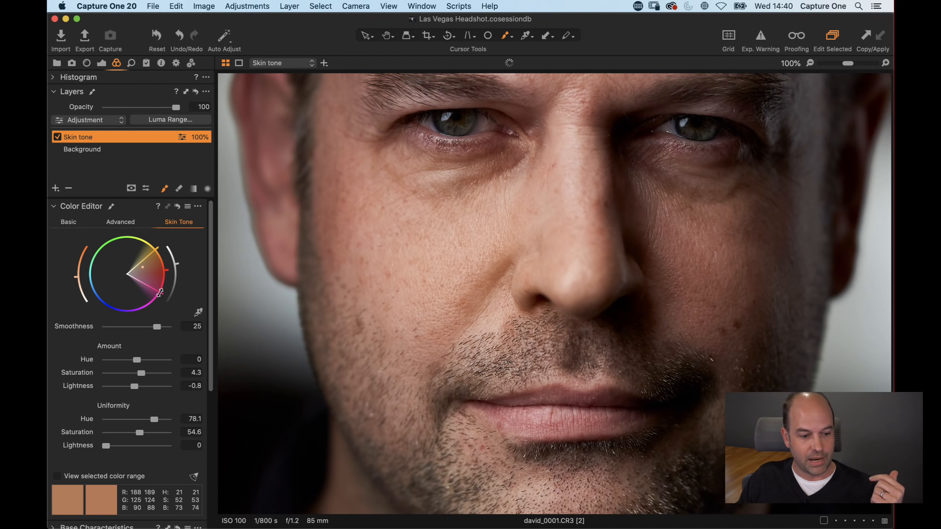
Step: Resample the cheek skin with the skin tone picker and widen the range on the wheel
left_click(198, 312)
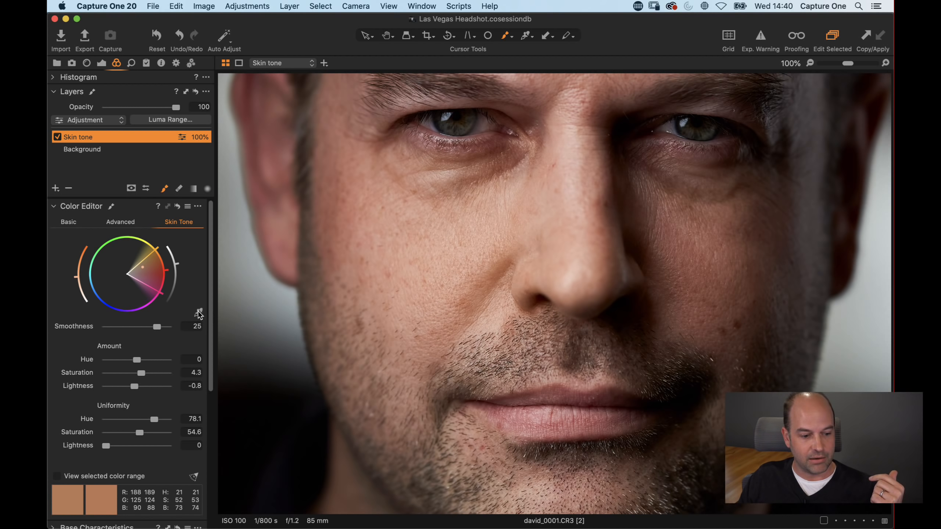
left_click(368, 297)
left_click_drag(153, 268, 164, 288)
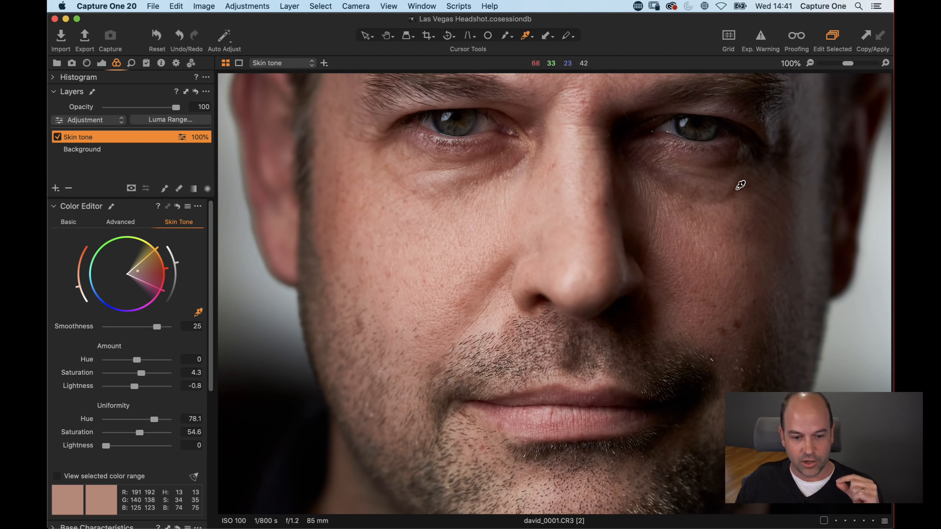
Step: Clone the image variant and view both variants side by side
key("g")
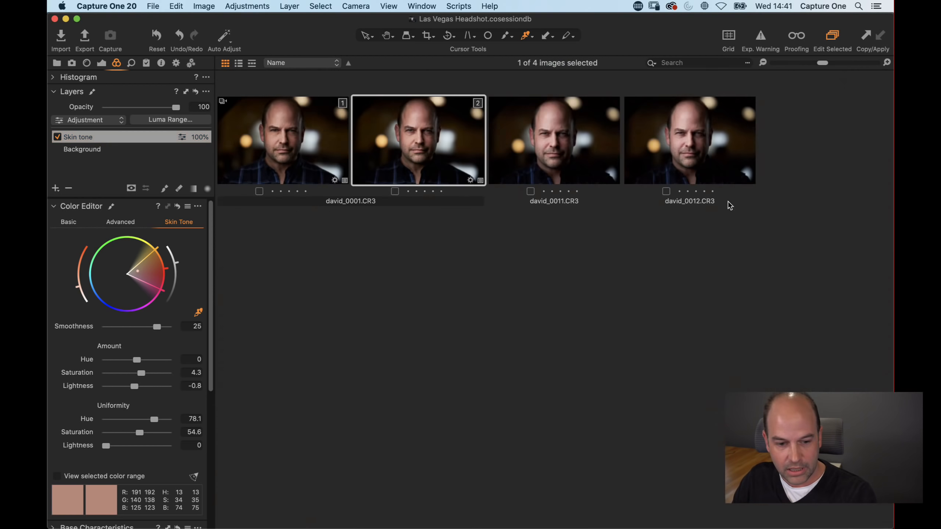
left_click(204, 5)
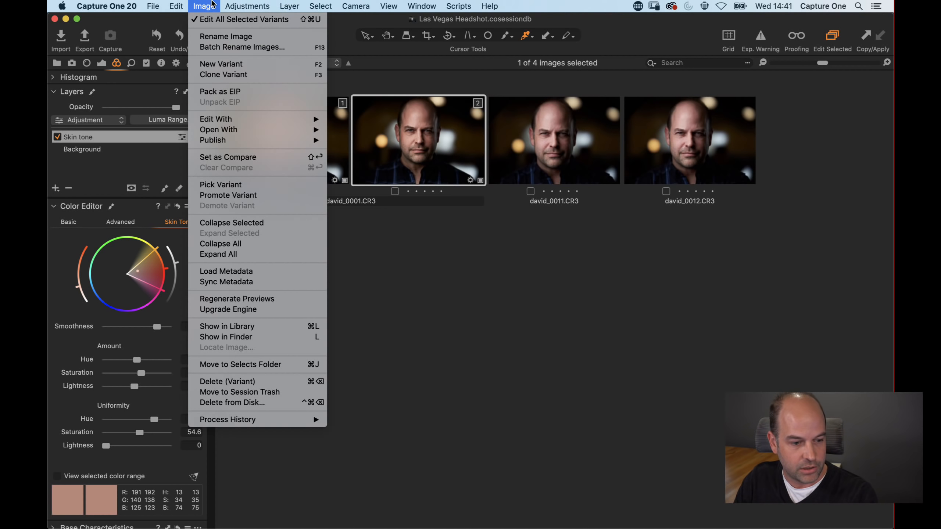
left_click(235, 75)
left_click(464, 148)
left_click(531, 161, "shift")
key("g")
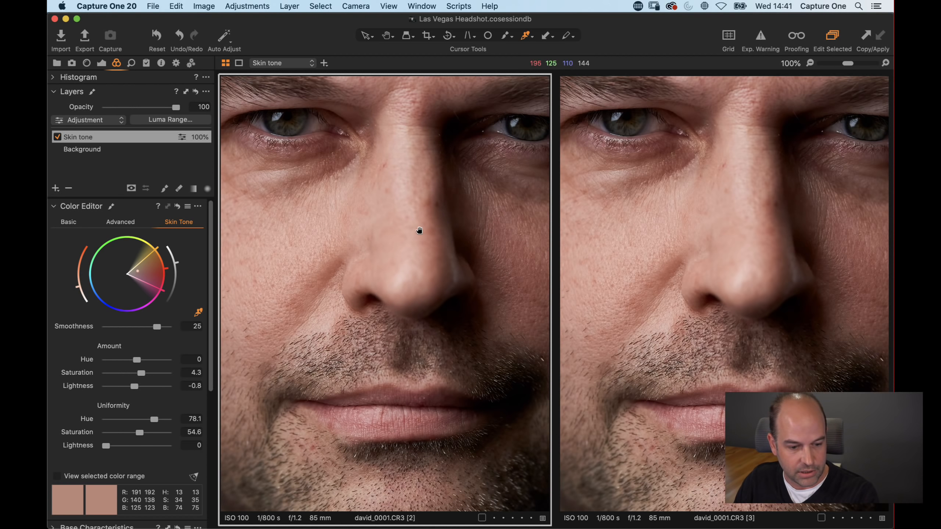
Step: Switch off the Skin tone layer on the cloned variant for a before and after comparison
left_click_drag(382, 246, 485, 233)
left_click(745, 245)
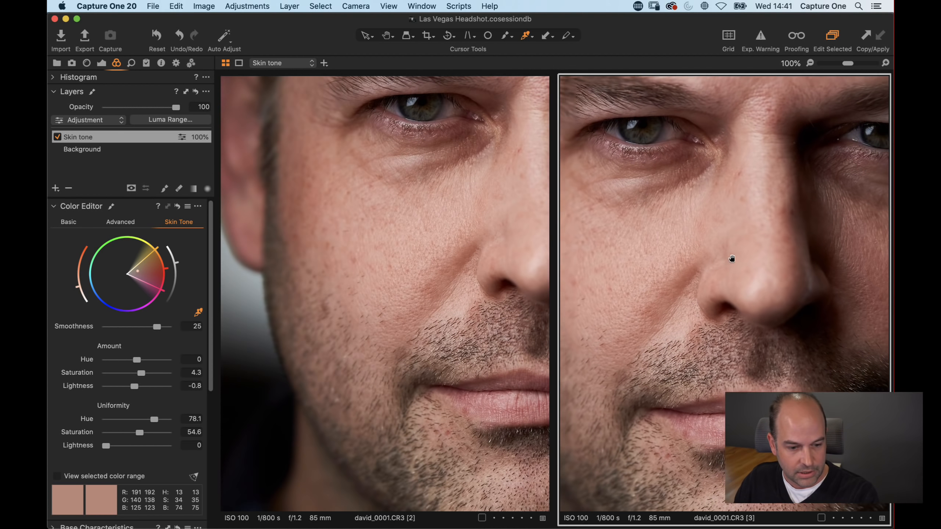
left_click(57, 138)
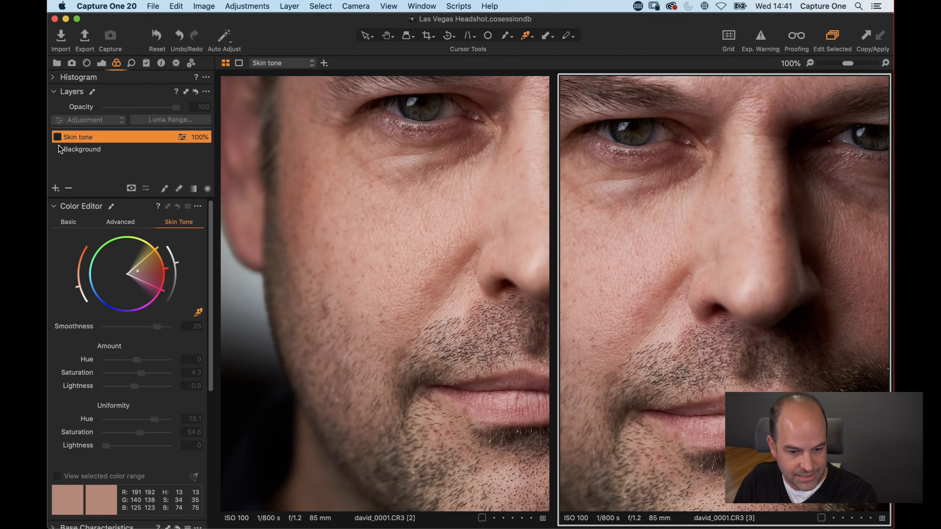
left_click(434, 219)
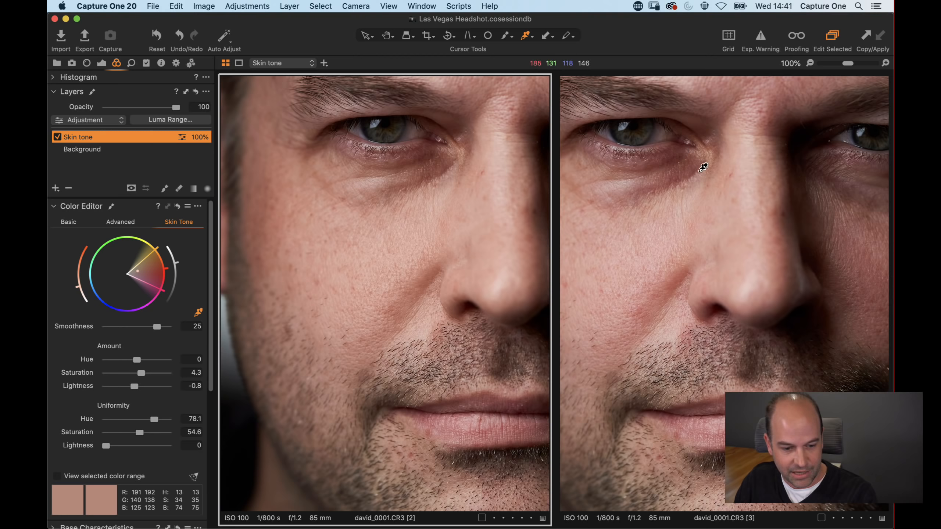
Step: Compare the eye area of both variants, then view only the second variant zoomed out to 67%
left_click_drag(688, 192, 679, 377)
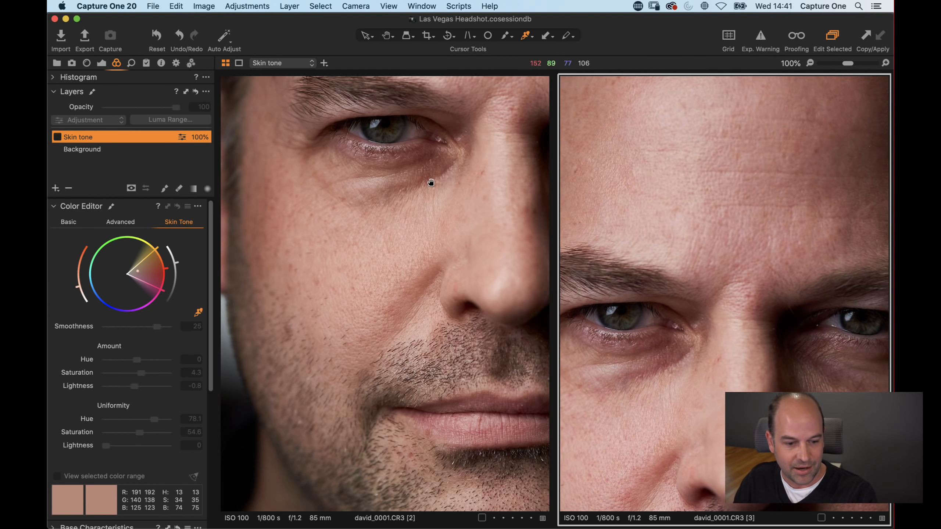
left_click_drag(428, 185, 422, 363)
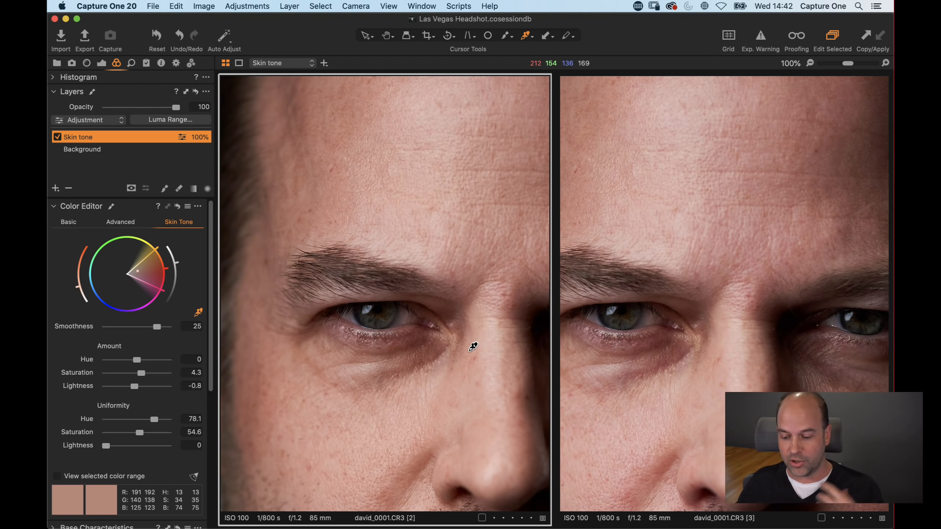
key("super+b")
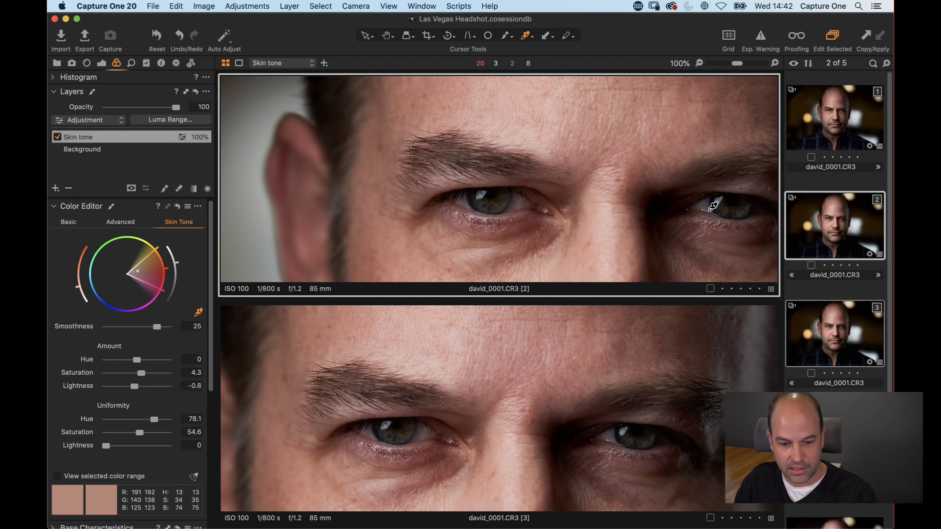
left_click(826, 184)
left_click(834, 236)
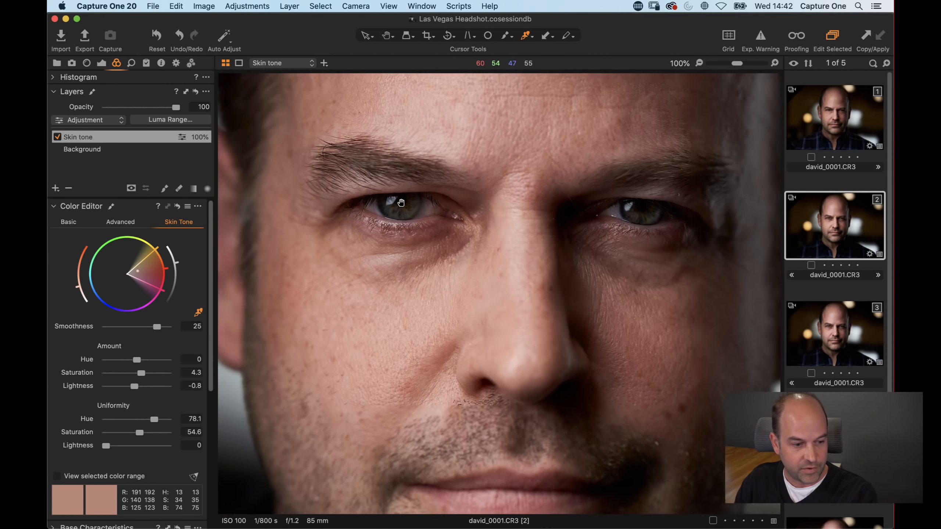
left_click_drag(401, 202, 432, 197)
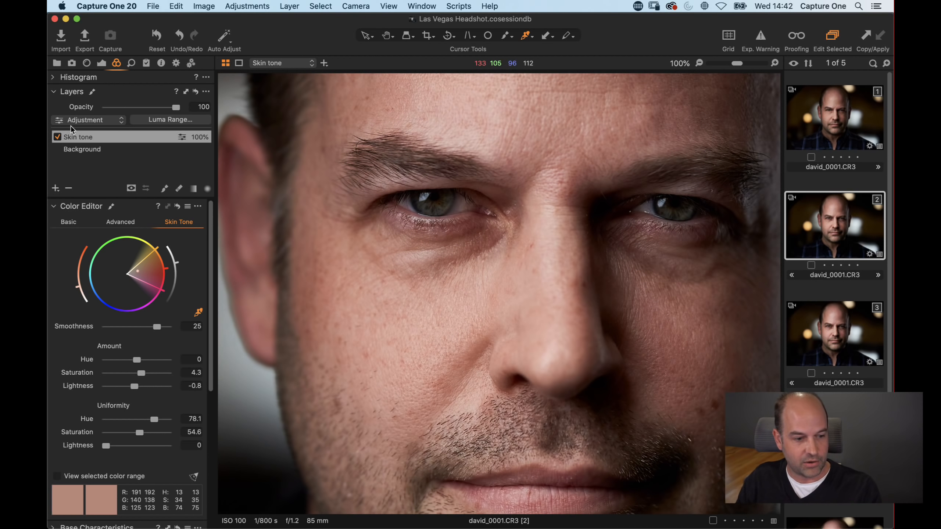
left_click_drag(176, 107, 206, 113)
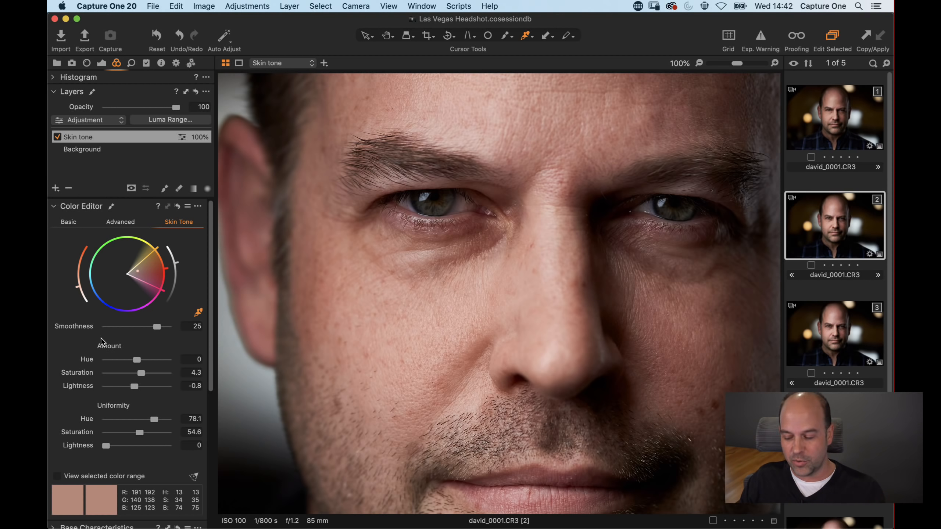
key("super+b")
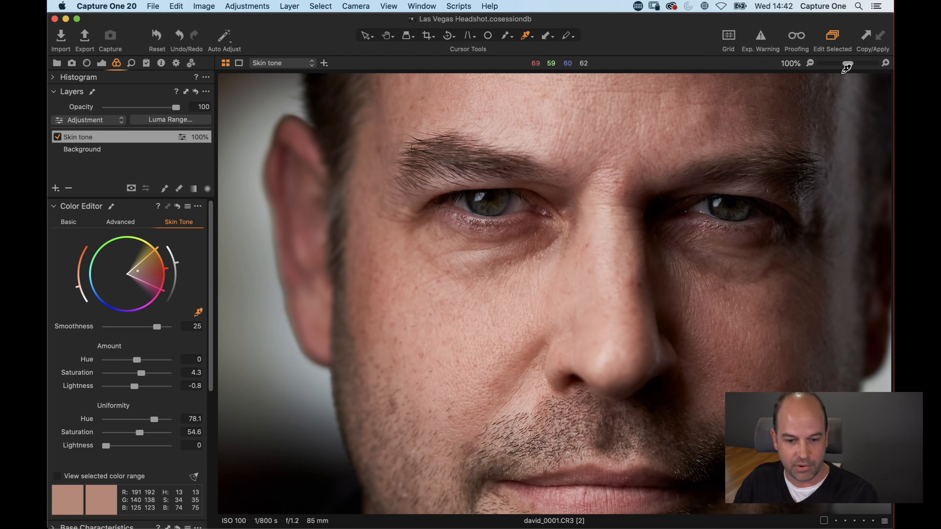
left_click_drag(848, 63, 841, 64)
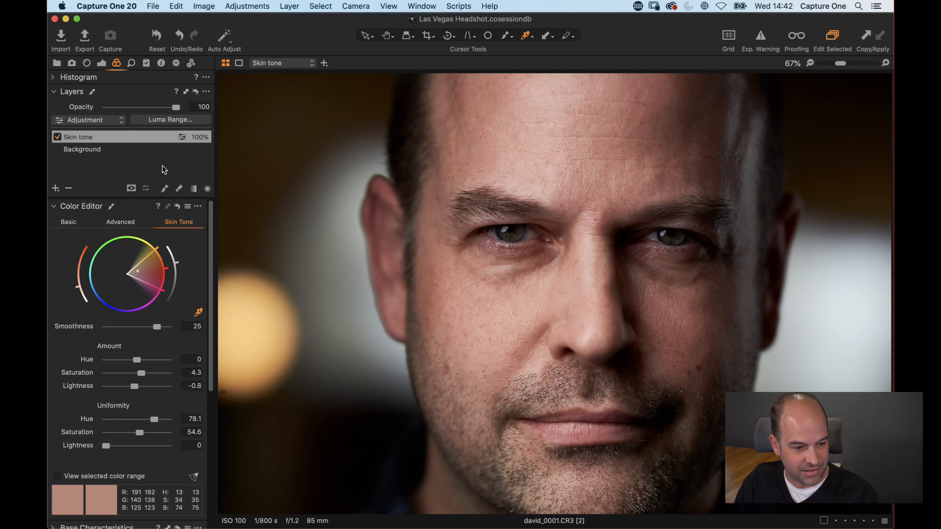
Step: Add a new heal layer and heal the bag under the left eye, sourcing skin from the cheek below
left_click(56, 189)
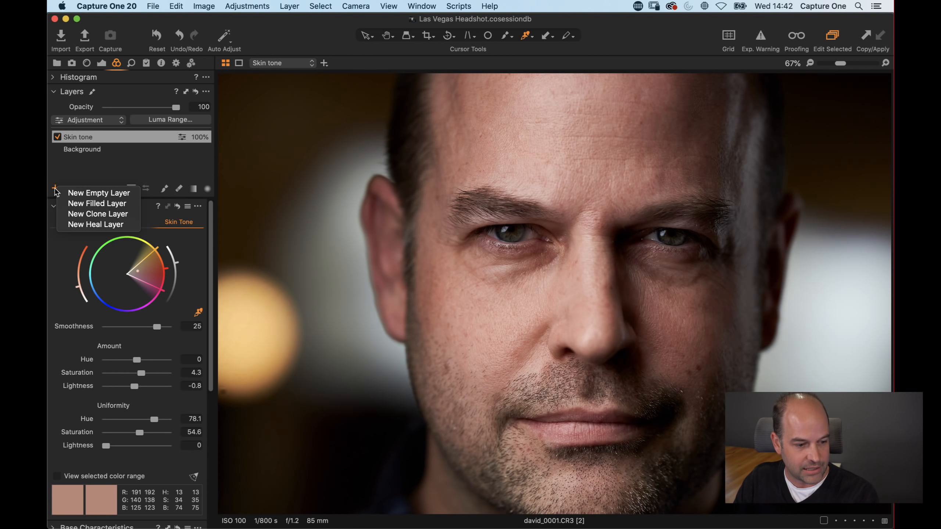
left_click(86, 225)
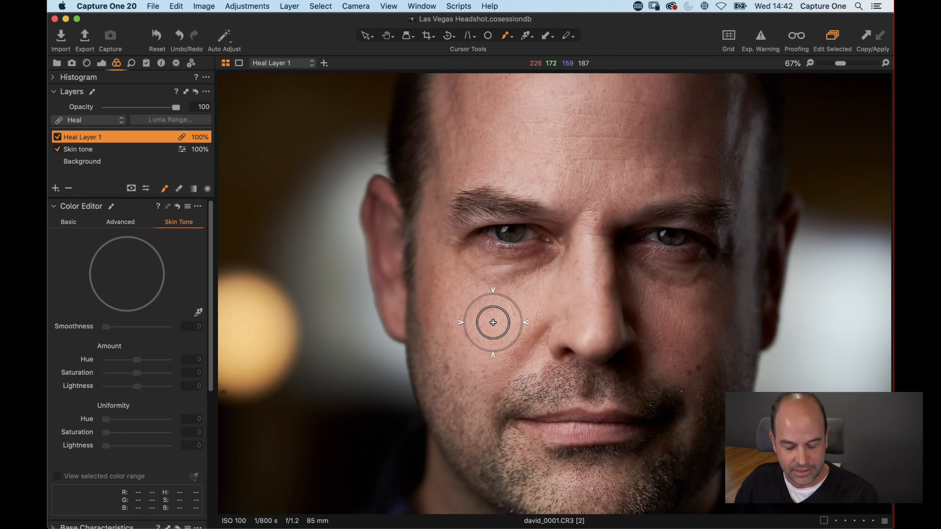
key("z")
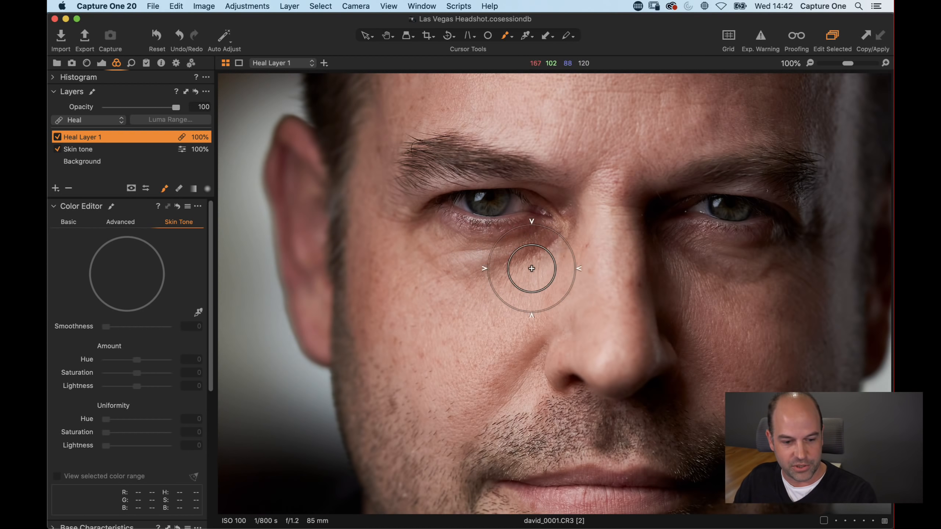
left_click(441, 345, "alt")
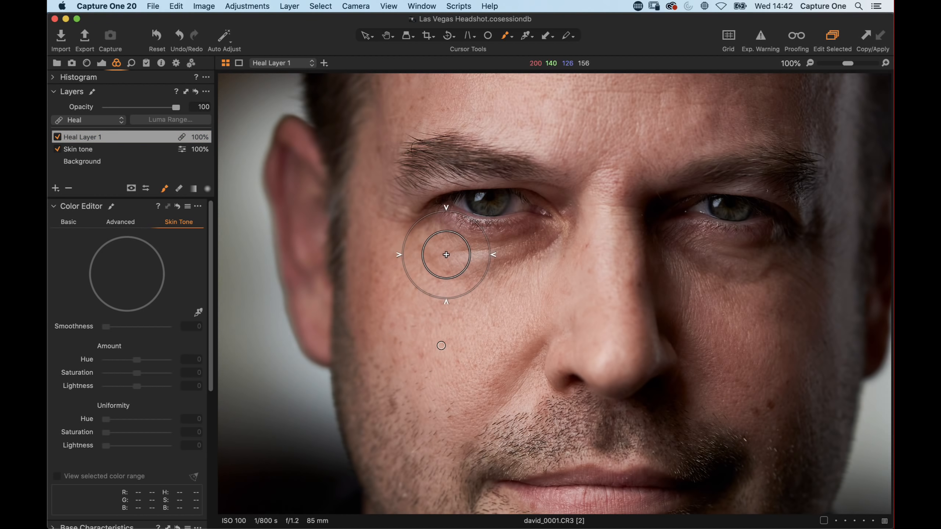
mouse_move(426, 243)
left_mouse_down()
mouse_move(487, 263)
mouse_move(542, 247)
mouse_move(482, 268)
mouse_move(418, 258)
left_mouse_up()
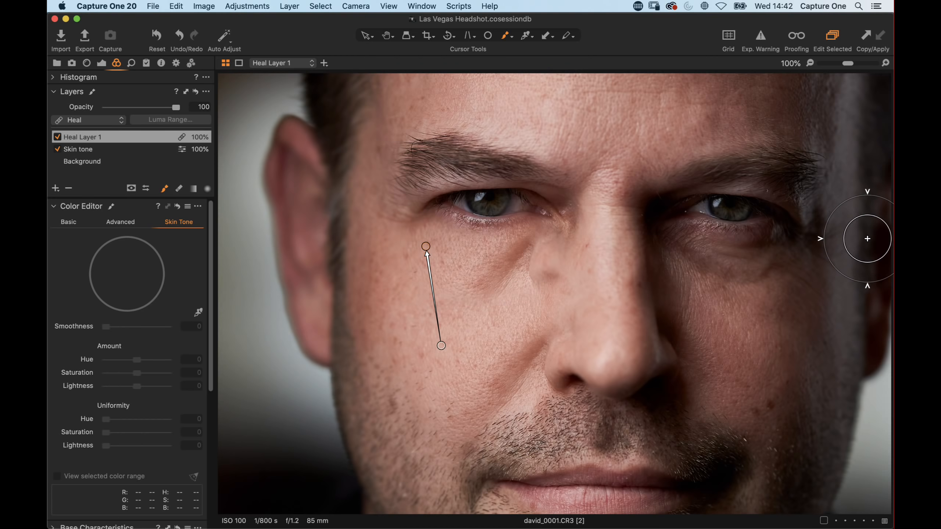
left_click_drag(441, 346, 411, 344)
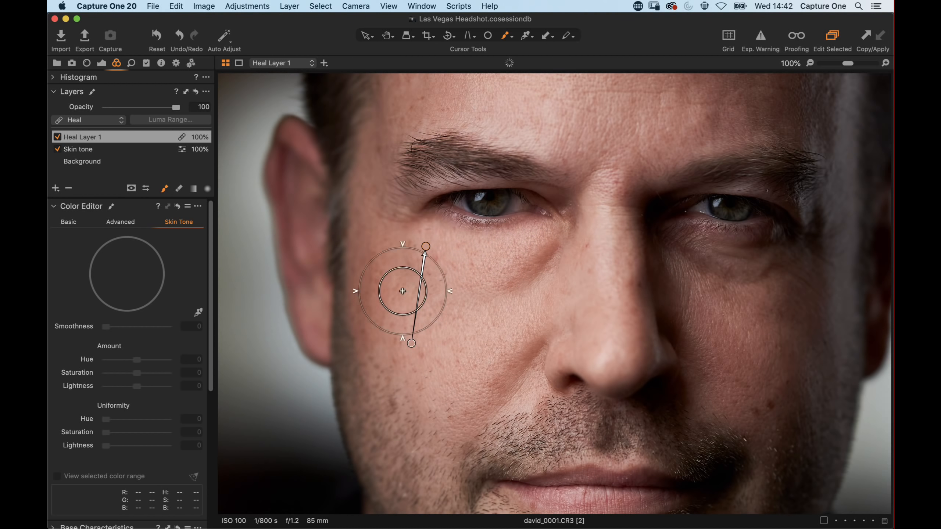
Step: Lower the heal layer's opacity to 32 and rename it left e
mouse_move(157, 108)
left_mouse_down()
mouse_move(86, 111)
mouse_move(127, 113)
left_mouse_up()
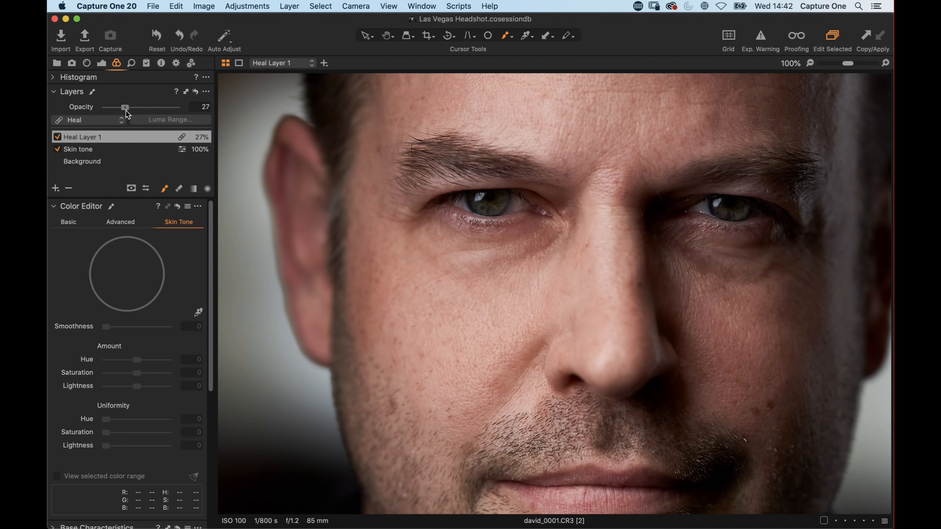
left_click_drag(125, 110, 130, 107)
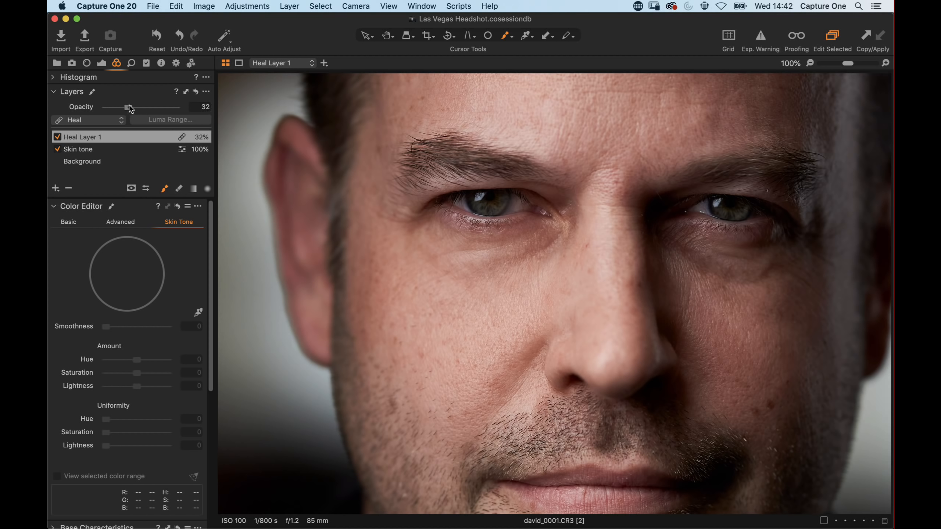
double_click(90, 138)
type("left")
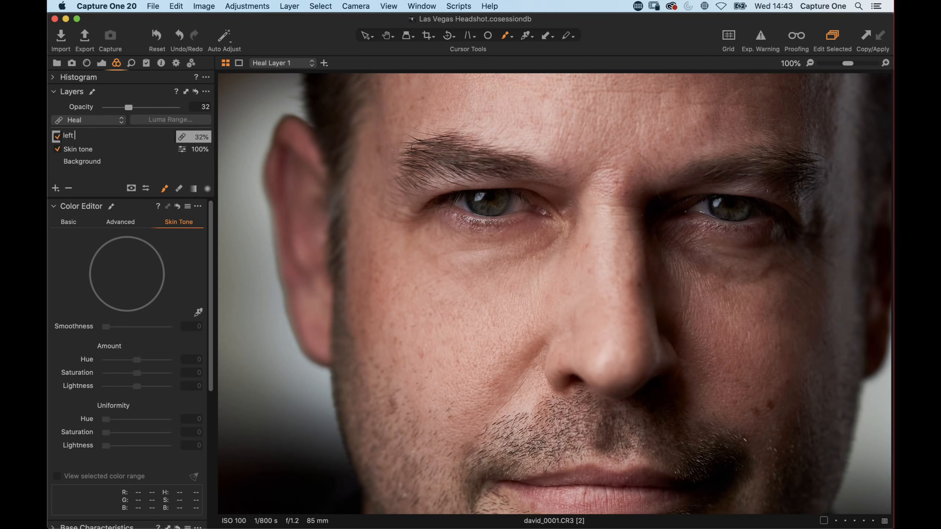
type(" e")
key("Return")
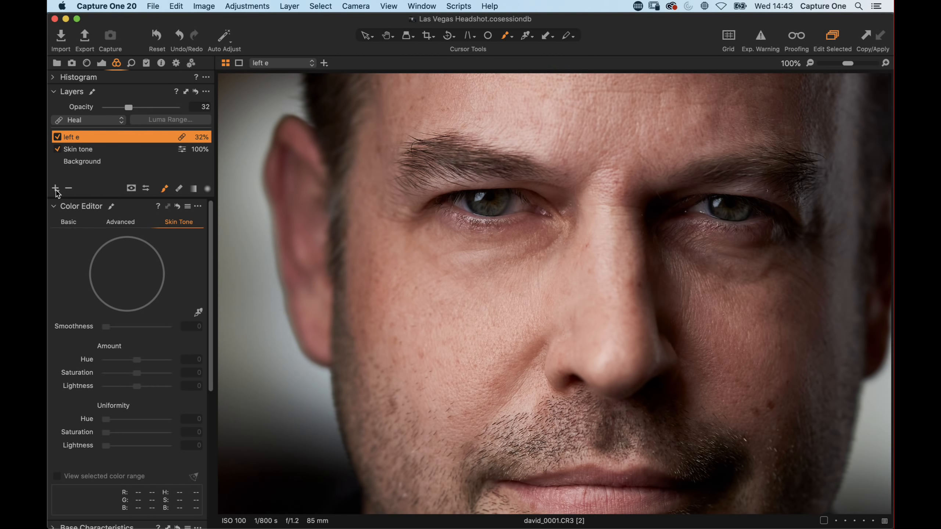
Step: Add another heal layer and heal the bag under the right eye, sourcing skin from the cheek below
left_click_drag(55, 189, 73, 227)
left_click(72, 227)
key("space")
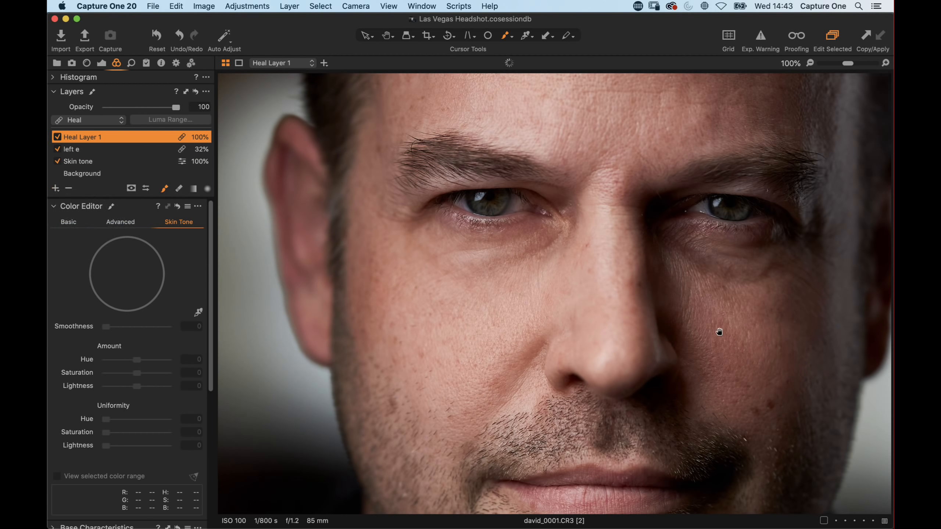
left_click_drag(718, 330, 569, 318)
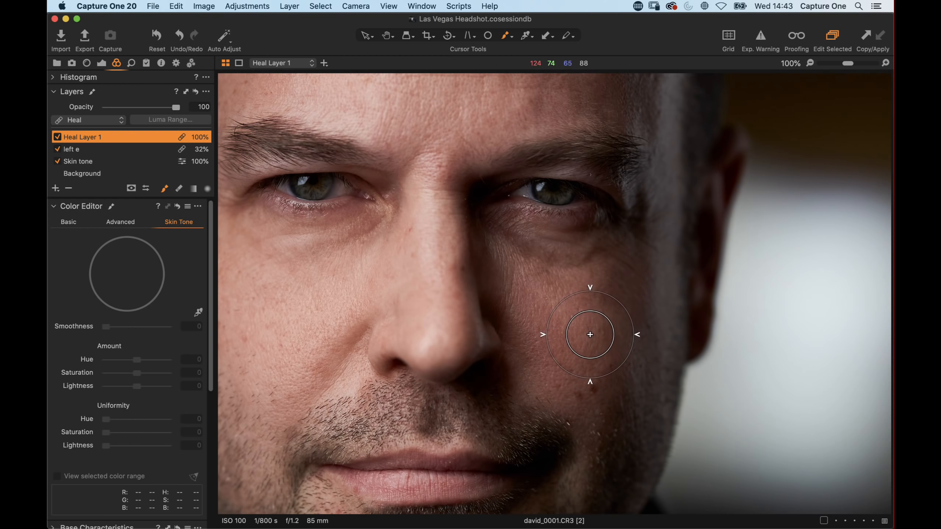
left_click(577, 336)
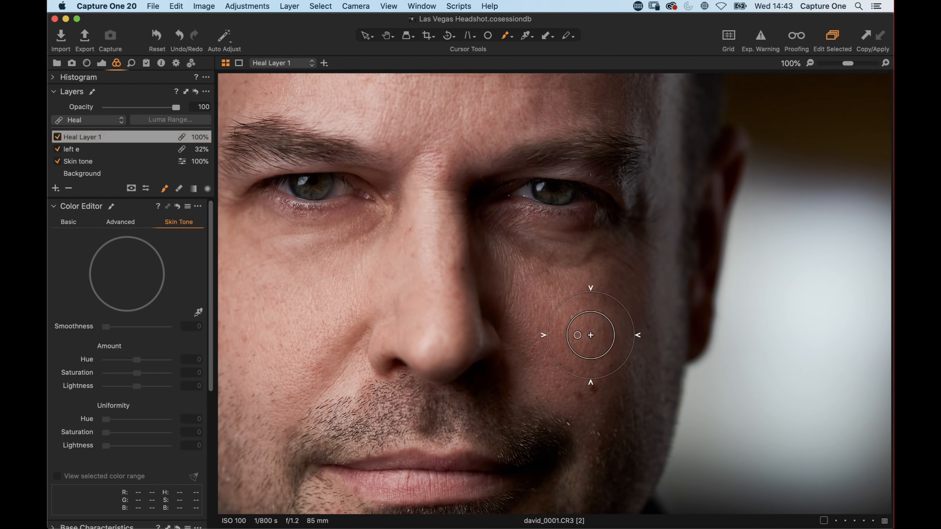
mouse_move(514, 236)
left_mouse_down()
mouse_move(582, 252)
mouse_move(594, 246)
mouse_move(585, 249)
left_mouse_up()
mouse_move(510, 236)
left_mouse_down()
mouse_move(585, 235)
mouse_move(513, 227)
mouse_move(594, 231)
mouse_move(601, 242)
mouse_move(561, 253)
left_mouse_up()
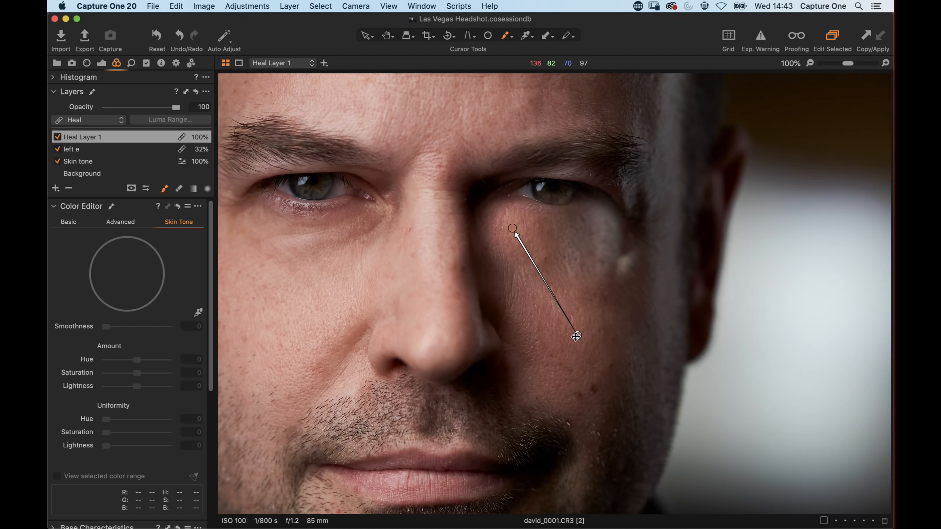
mouse_move(577, 335)
left_mouse_down()
mouse_move(554, 343)
mouse_move(526, 324)
left_mouse_up()
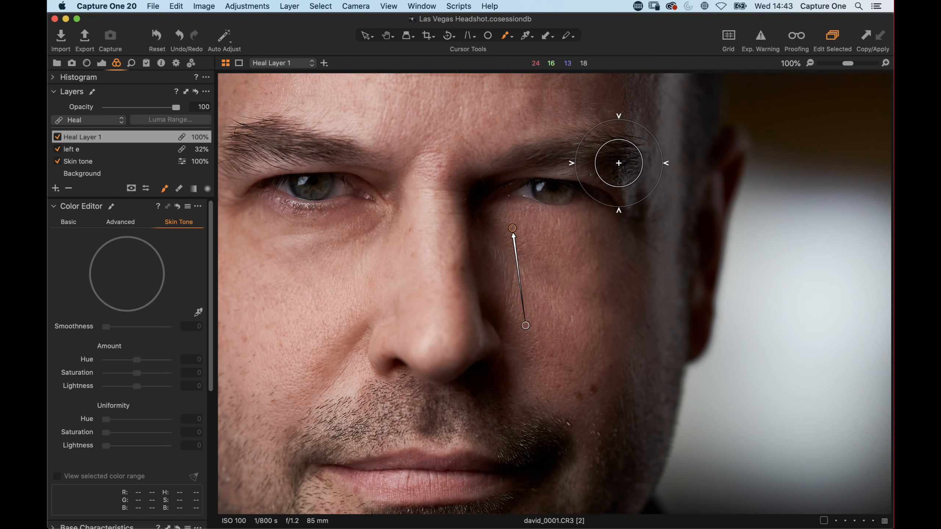
Step: Erase a small spot of the new heal mask near the eye and set the layer's opacity to 37
key("e")
left_click_drag(512, 227, 511, 232)
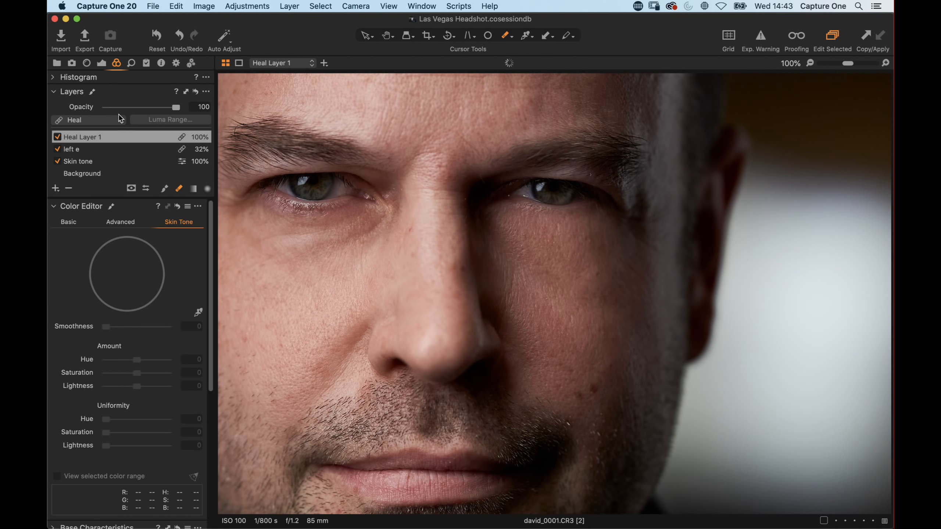
mouse_move(179, 108)
left_mouse_down()
mouse_move(91, 108)
mouse_move(137, 108)
left_mouse_up()
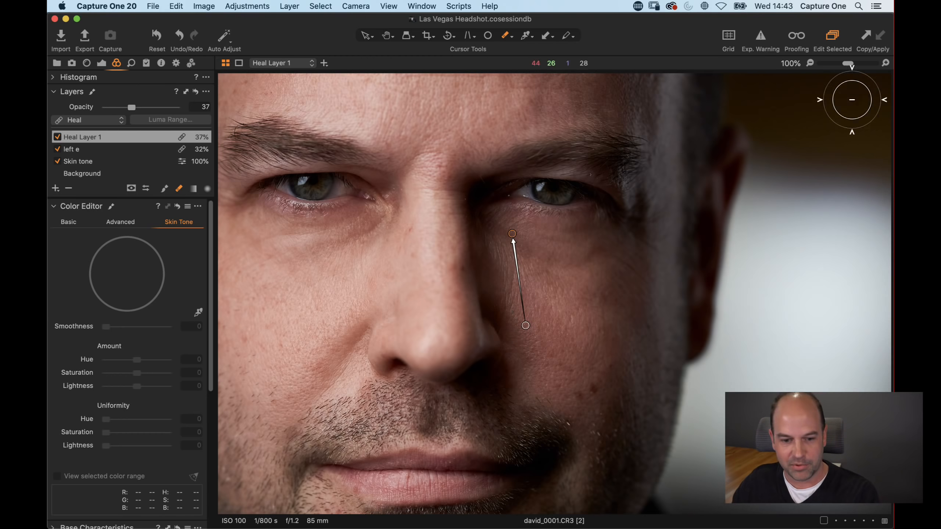
Step: Zoom out and toggle both heal layers off and on to compare the under-eye retouching
left_click_drag(848, 63, 835, 63)
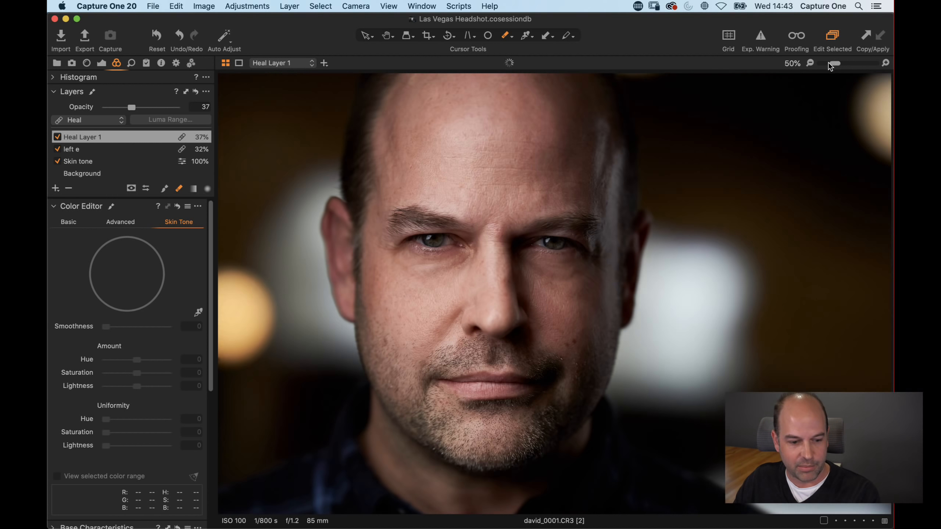
left_click(57, 150)
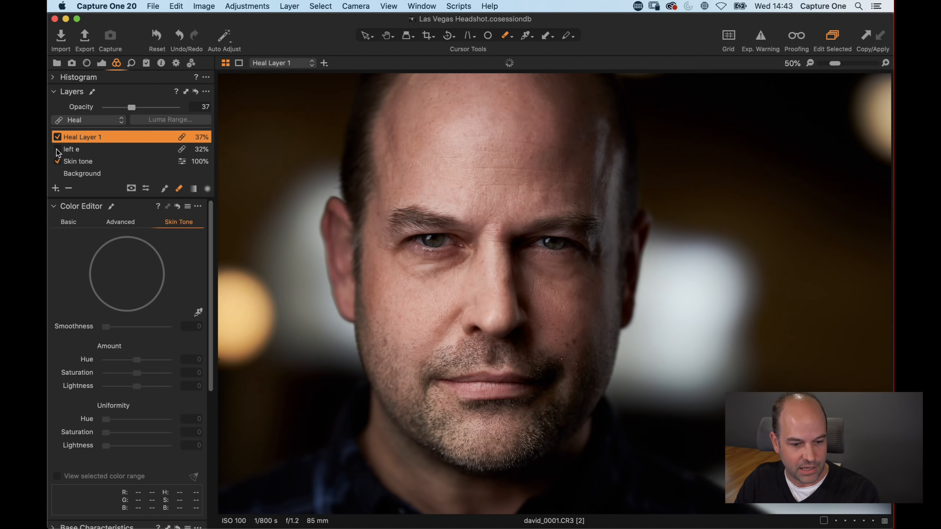
left_click(58, 150)
left_click(57, 137)
left_click(57, 137)
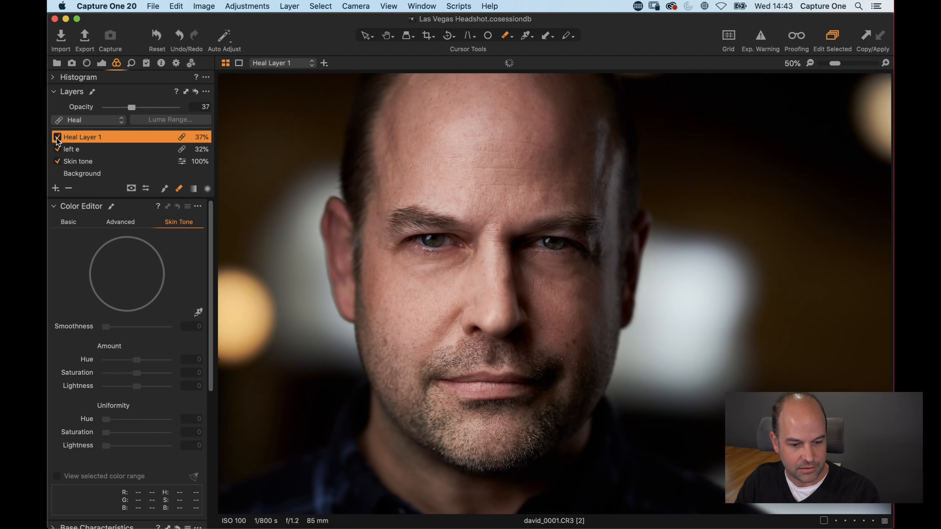
key("h")
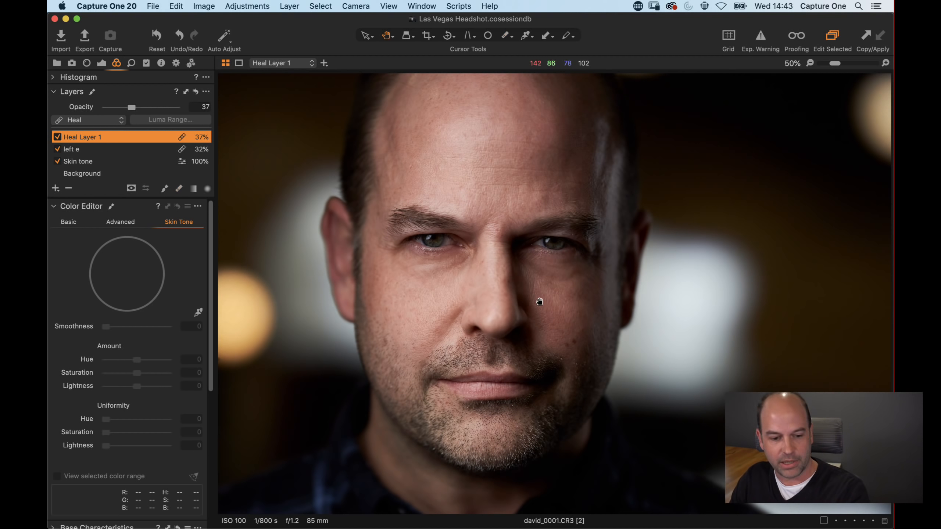
left_click_drag(465, 322, 564, 334)
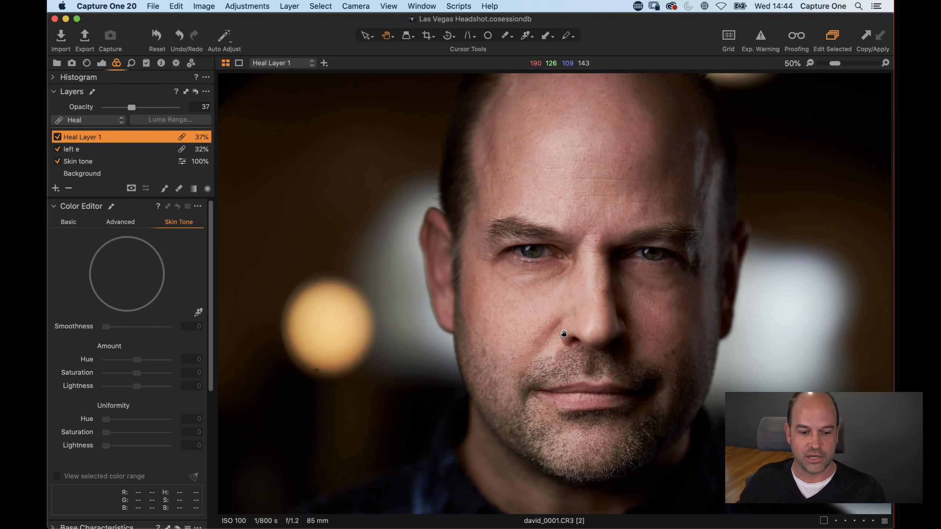
key("super+b")
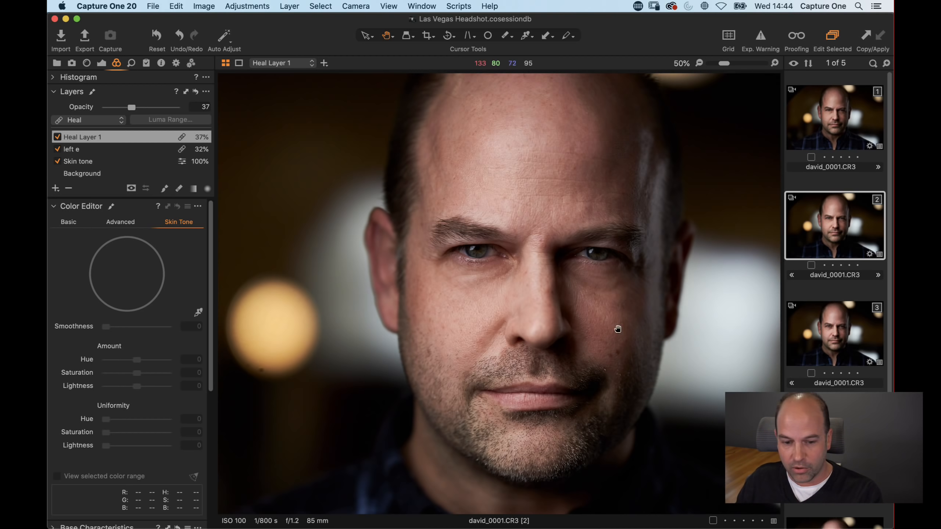
Step: Send the retouched variant to Affinity Photo for editing as an uncompressed 8-bit TIFF in Adobe RGB (1998)
right_click(821, 222)
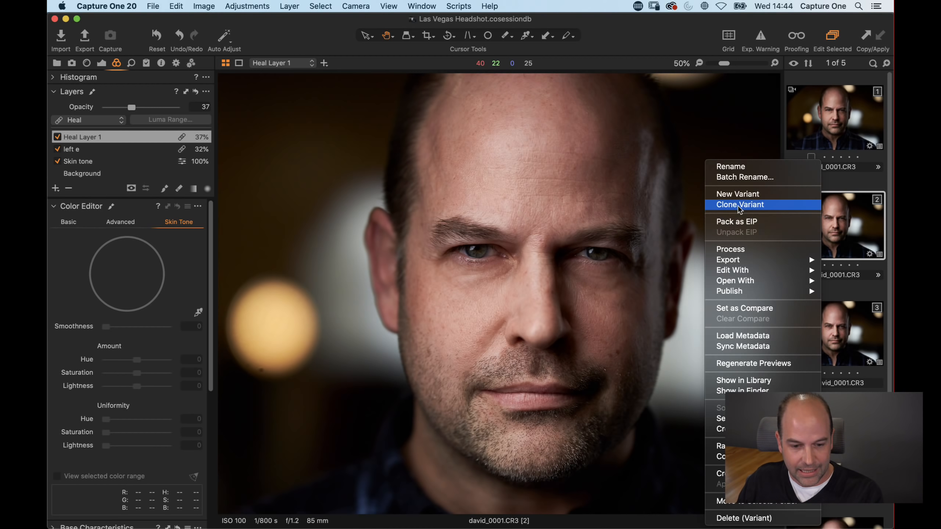
mouse_move(744, 272)
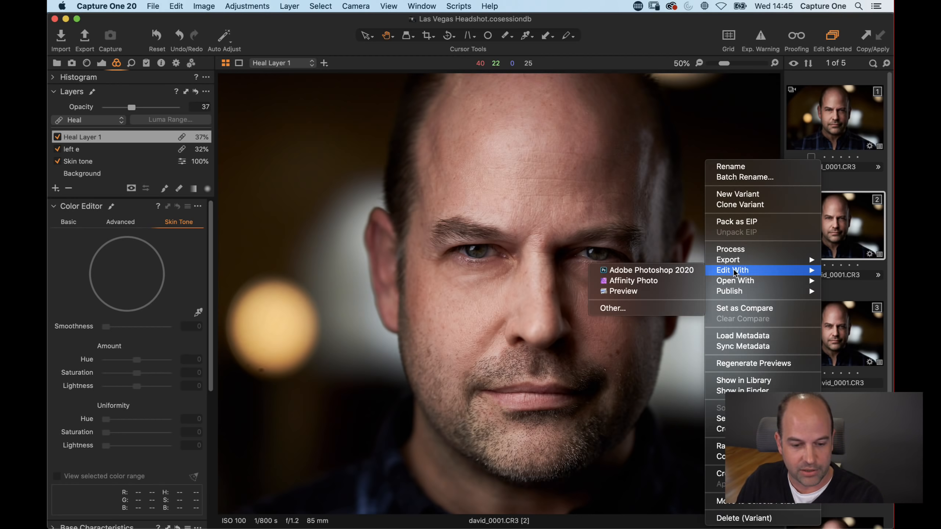
left_click(650, 283)
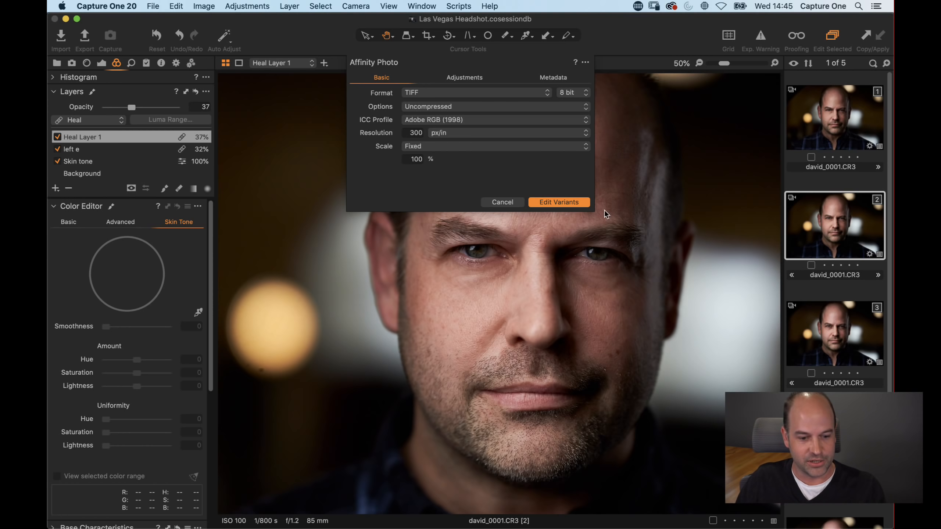
left_click(463, 94)
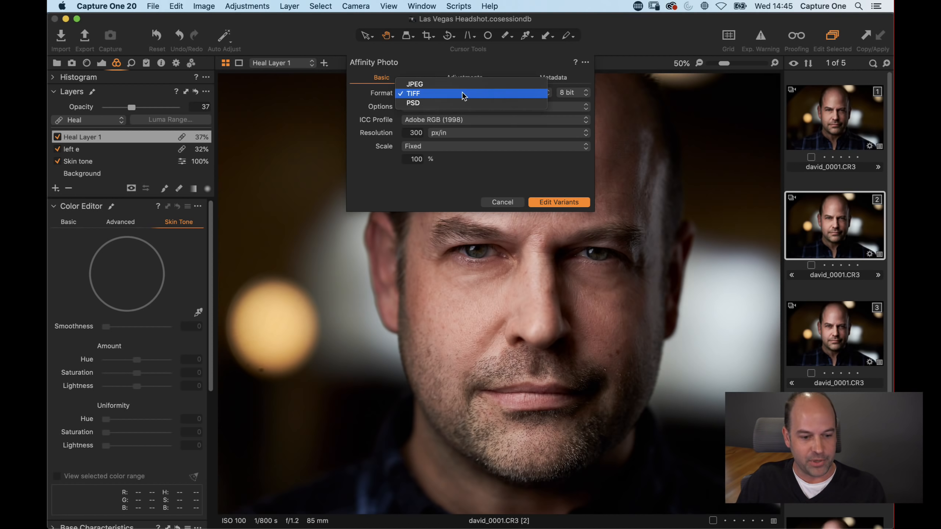
left_click(455, 95)
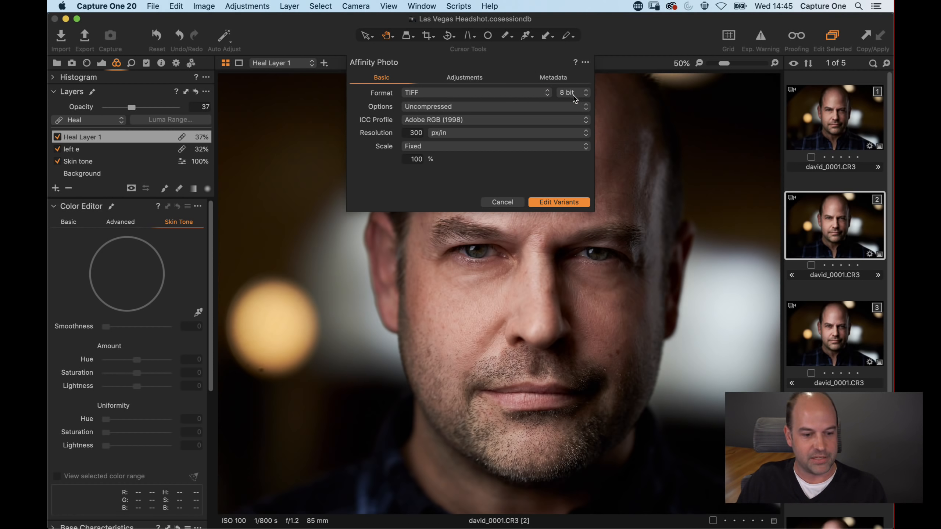
left_click(552, 202)
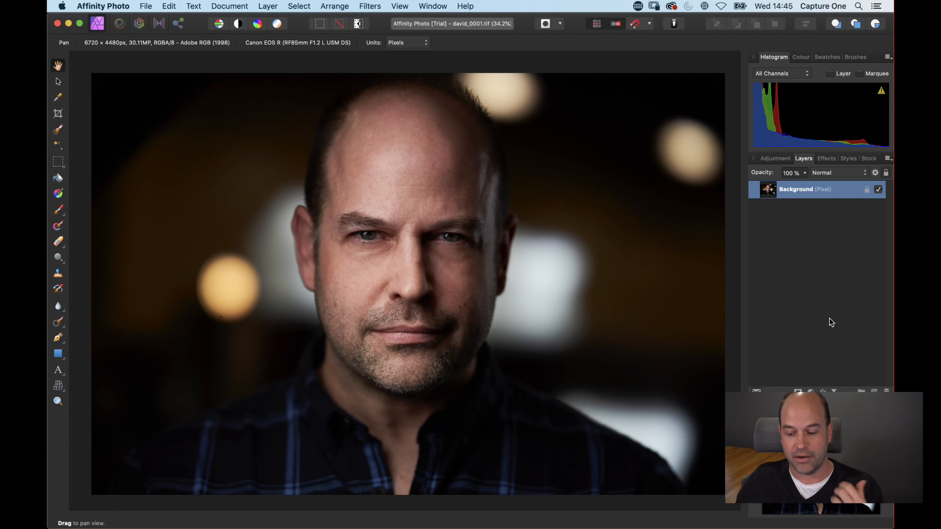
Step: Inspect the new TIFF variant in the Capture One browser at 100% zoom
key("super+Tab")
scroll(824, 339, "down", 5)
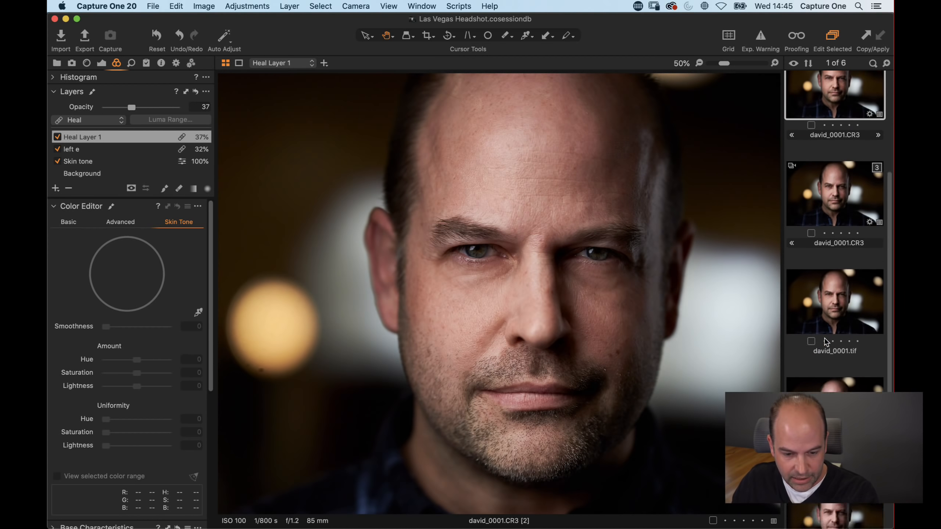
left_click(833, 267)
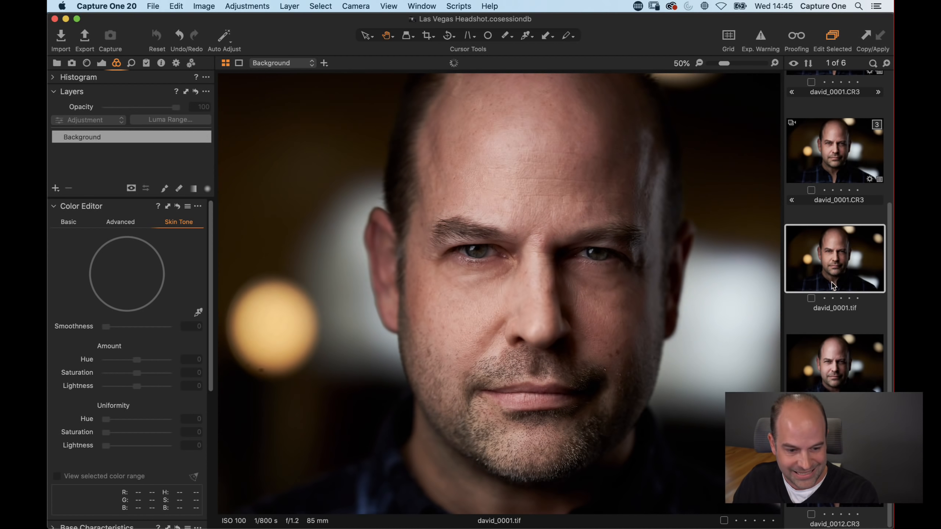
scroll(837, 222, "up", 2)
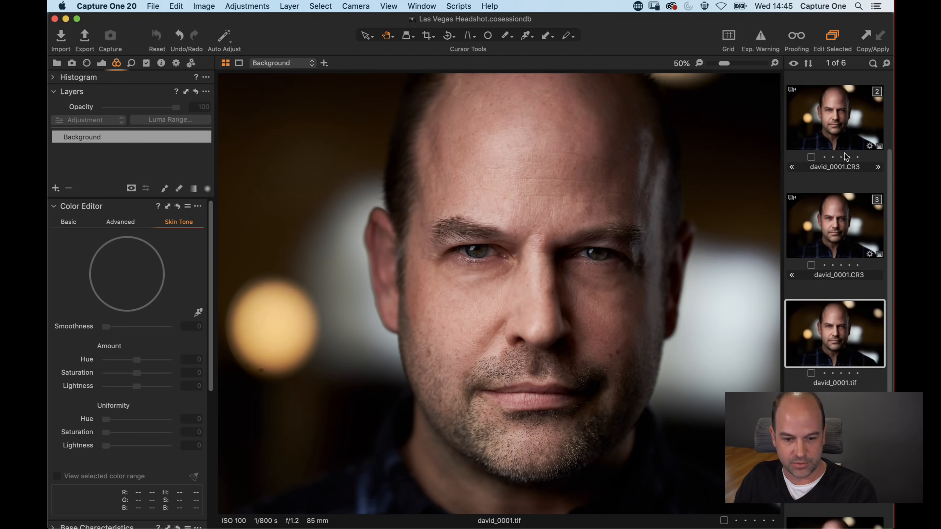
left_click(841, 138)
left_click(832, 352)
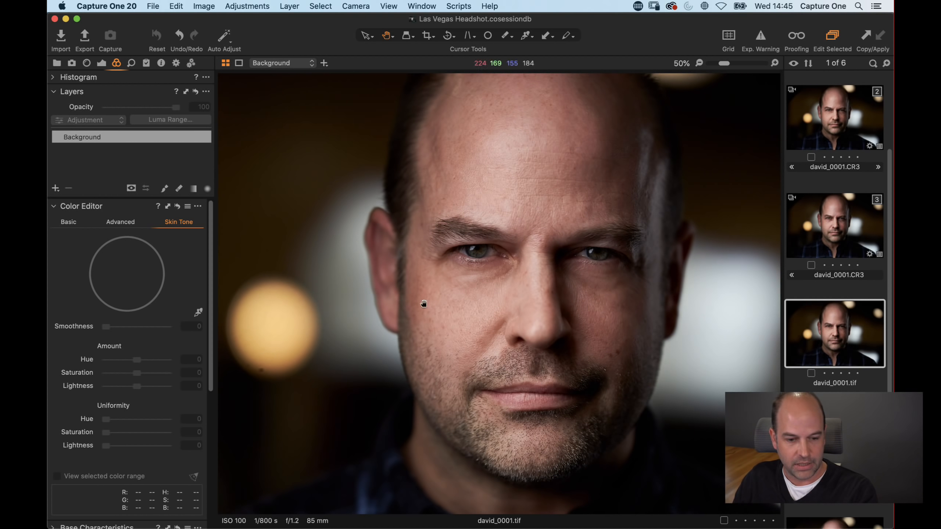
left_click_drag(721, 62, 741, 62)
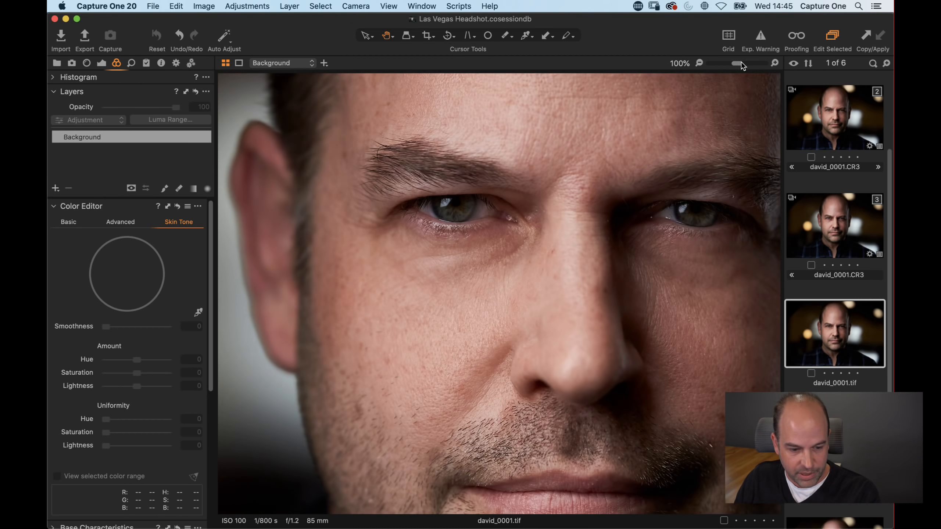
Step: Add a new pixel layer and pick the Inpainting Brush Tool sampling Current Layer & Below
key("super+Tab")
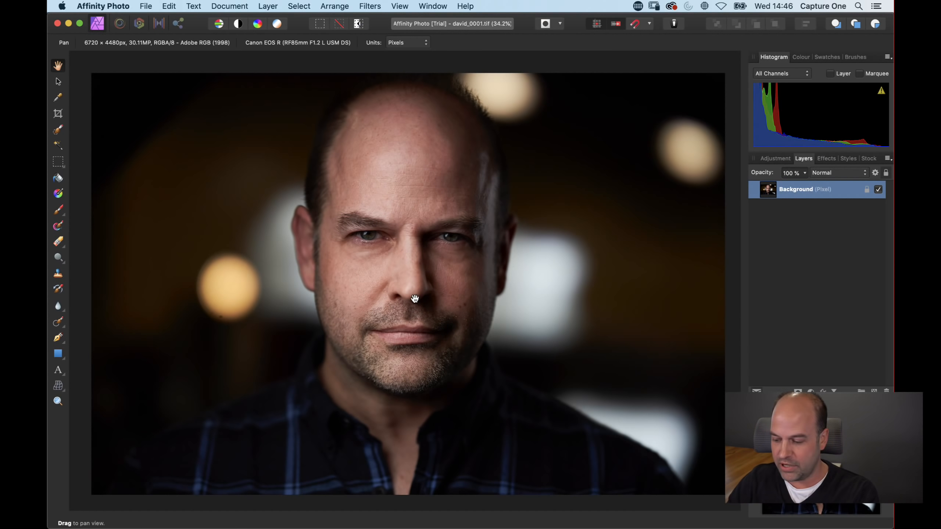
scroll(414, 299, "up", 3)
key("super+plus")
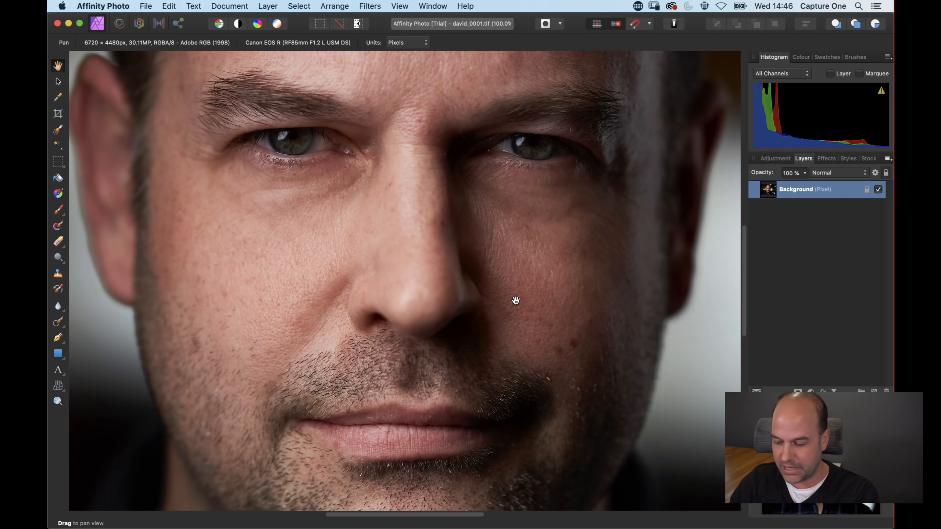
key("super+plus")
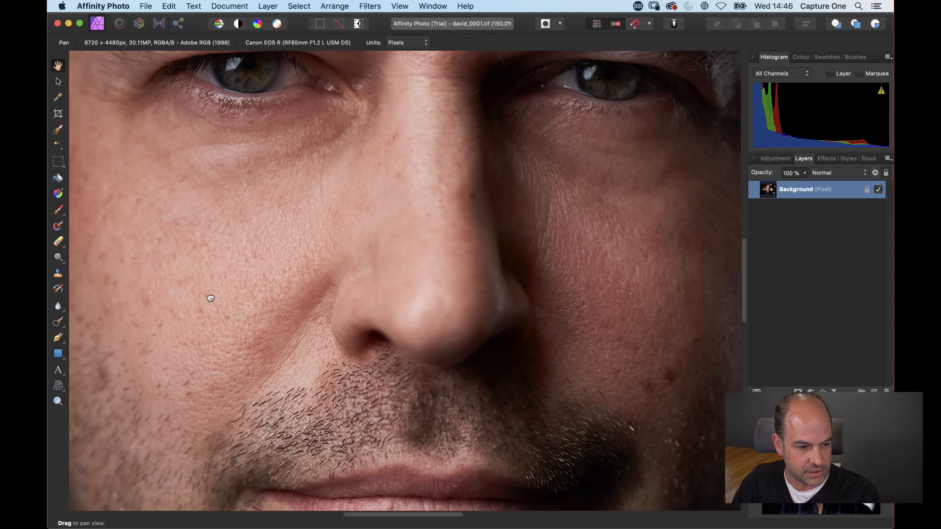
left_click_drag(207, 294, 354, 259)
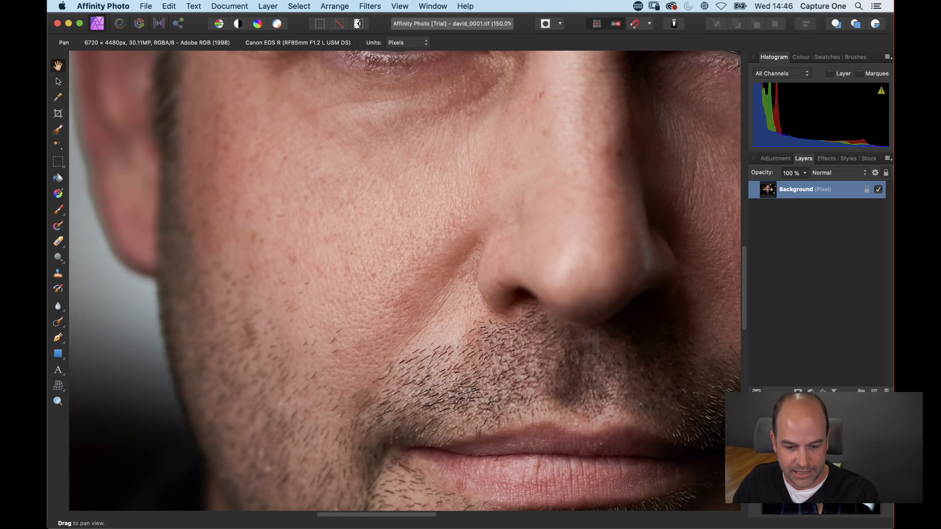
key("super+shift+n")
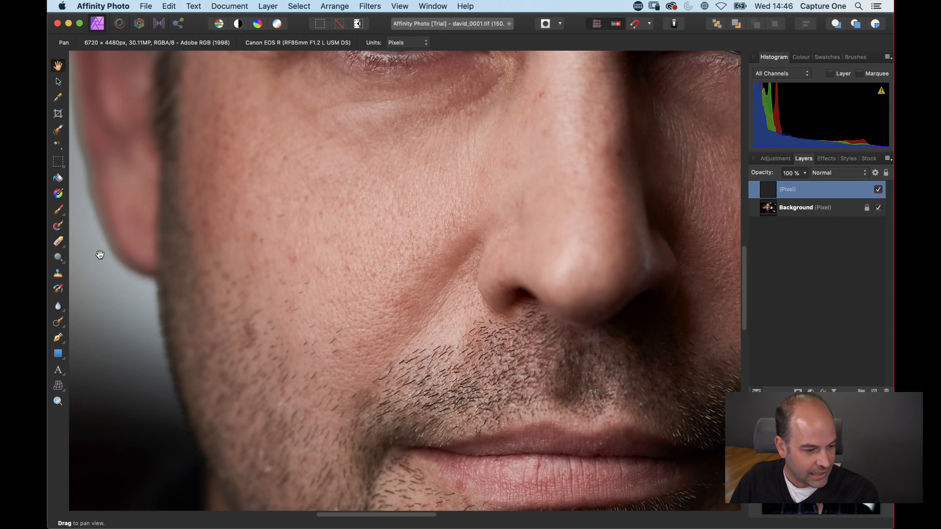
left_click(57, 291)
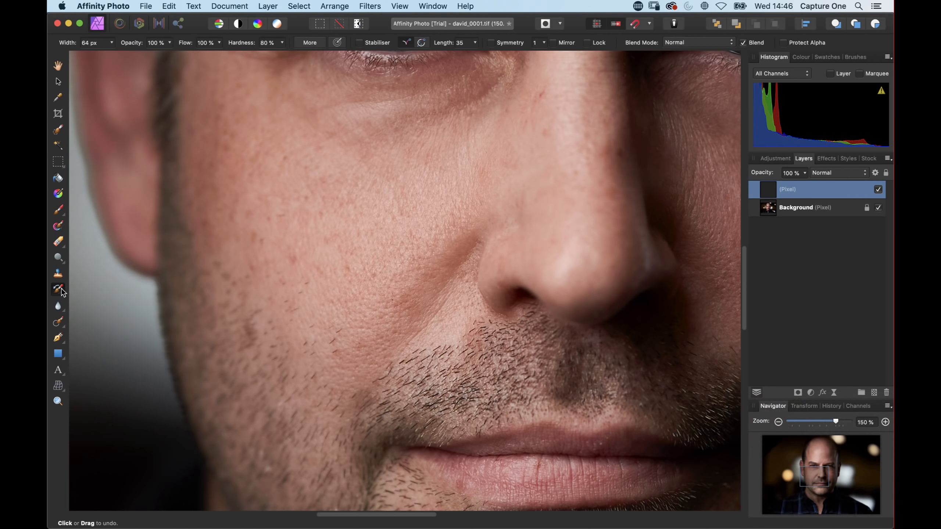
left_click(59, 322)
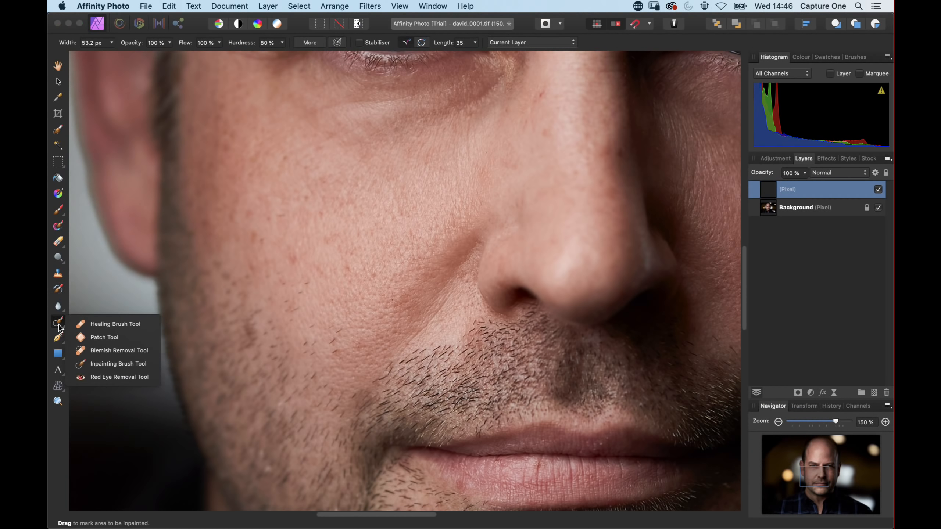
left_click(59, 323)
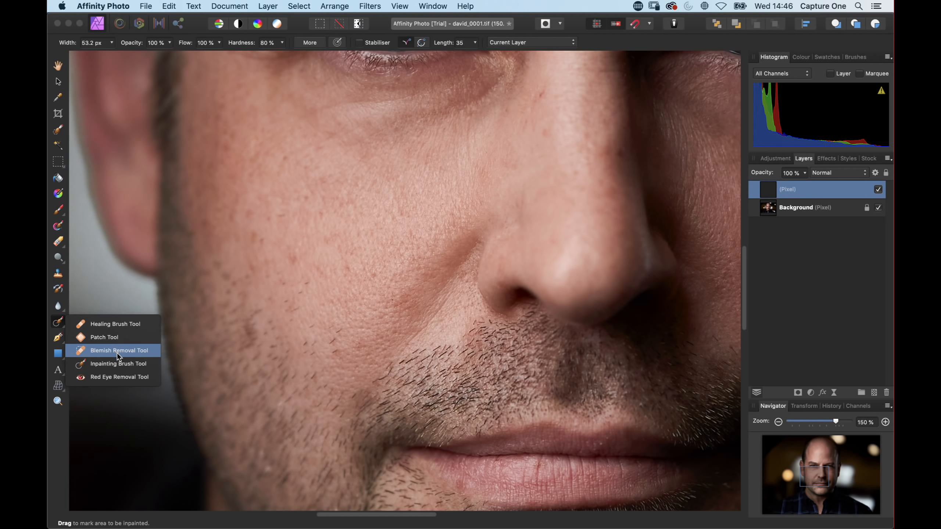
left_click(141, 364)
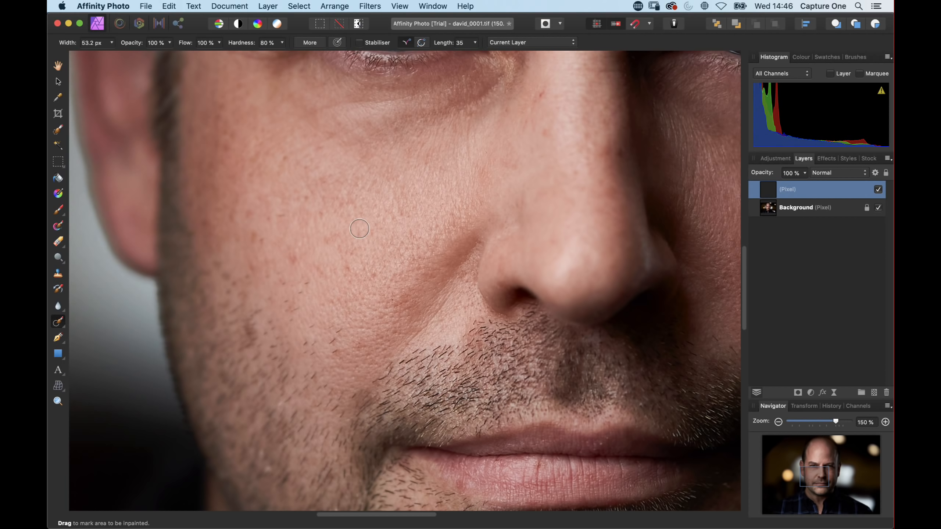
left_click(305, 282)
left_click(520, 43)
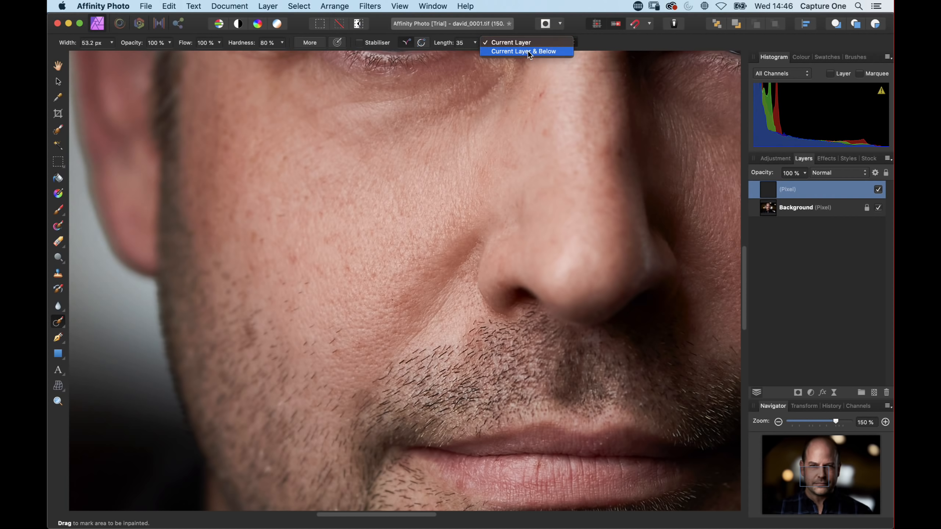
left_click(529, 52)
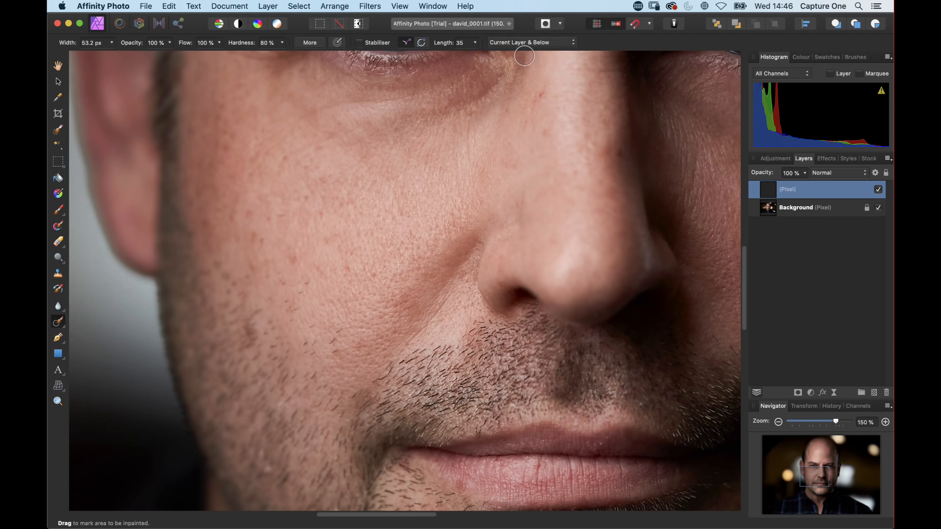
Step: Inpaint small blemishes on the left cheek onto the new pixel layer
left_click(307, 280)
left_click_drag(345, 329, 331, 353)
left_click_drag(289, 217, 310, 197)
mouse_move(551, 133)
left_mouse_down()
mouse_move(452, 305)
mouse_move(426, 307)
left_mouse_up()
Step: Inpaint spots and marks across the forehead and scalp
mouse_move(415, 151)
left_mouse_down()
mouse_move(468, 363)
mouse_move(378, 525)
left_mouse_up()
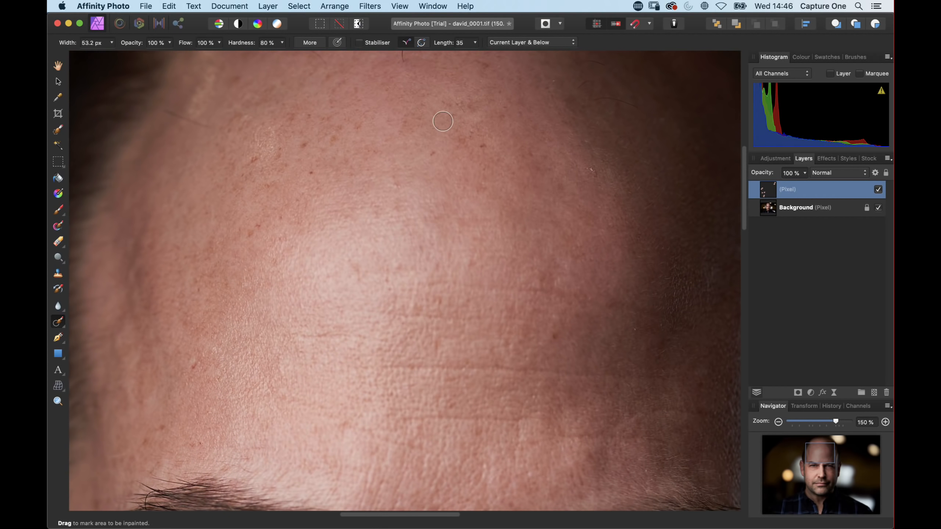
left_click_drag(401, 128, 390, 263)
mouse_move(389, 210)
left_mouse_down()
mouse_move(399, 171)
mouse_move(449, 140)
left_mouse_up()
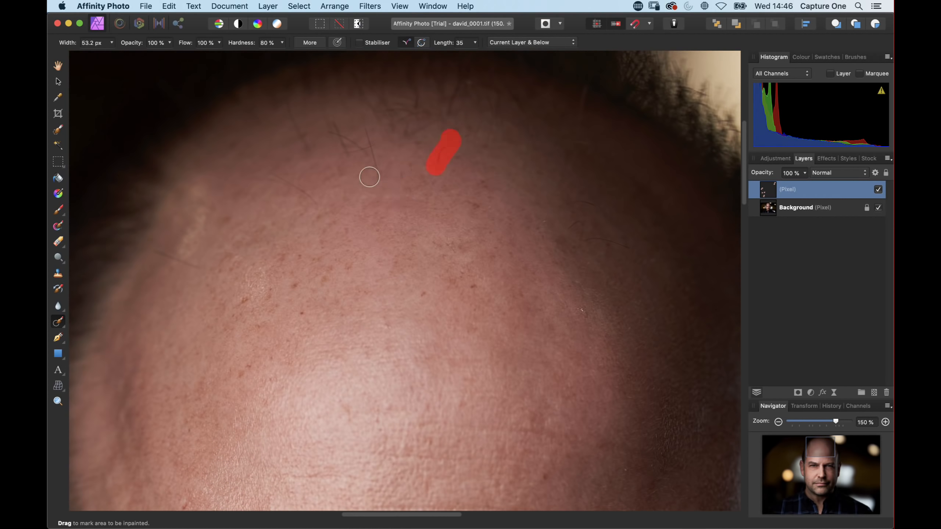
left_click_drag(378, 174, 366, 141)
left_click_drag(311, 204, 261, 192)
left_click_drag(192, 266, 160, 253)
left_click_drag(405, 339, 340, 265)
left_click_drag(453, 211, 458, 213)
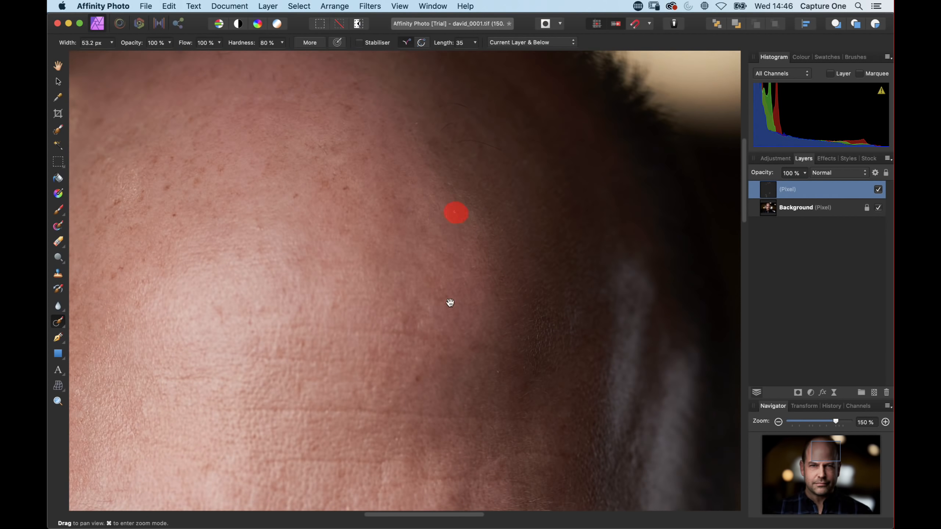
left_click_drag(450, 302, 473, 99)
Step: Inpaint remaining spots on the cheek and beside the right eye
scroll(450, 135, "down", 10)
left_click_drag(408, 307, 426, 309)
left_click(351, 290)
left_click(426, 204)
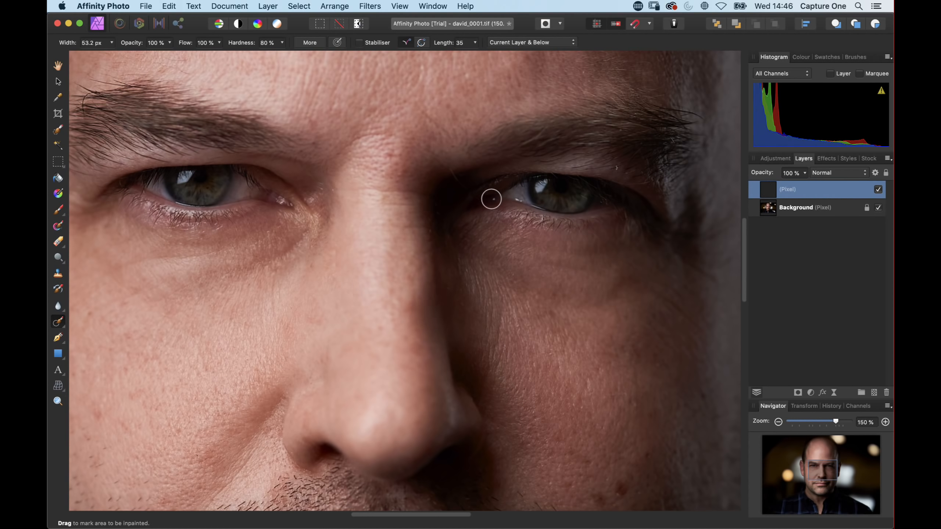
Step: Inpaint small blemishes on the chin and around the jaw
scroll(509, 332, "down", 10)
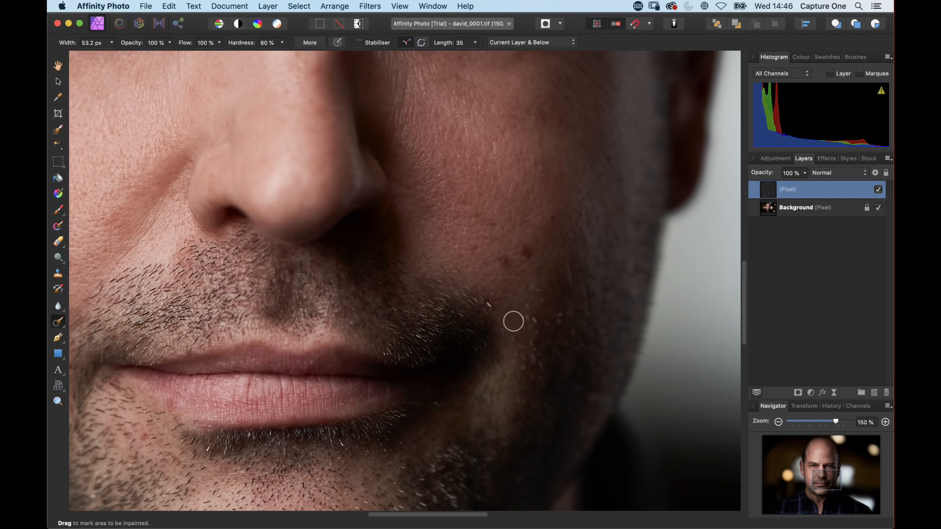
left_click_drag(493, 307, 440, 263)
key("space")
mouse_move(305, 321)
left_mouse_down()
mouse_move(512, 162)
mouse_move(496, 148)
mouse_move(508, 133)
left_mouse_up()
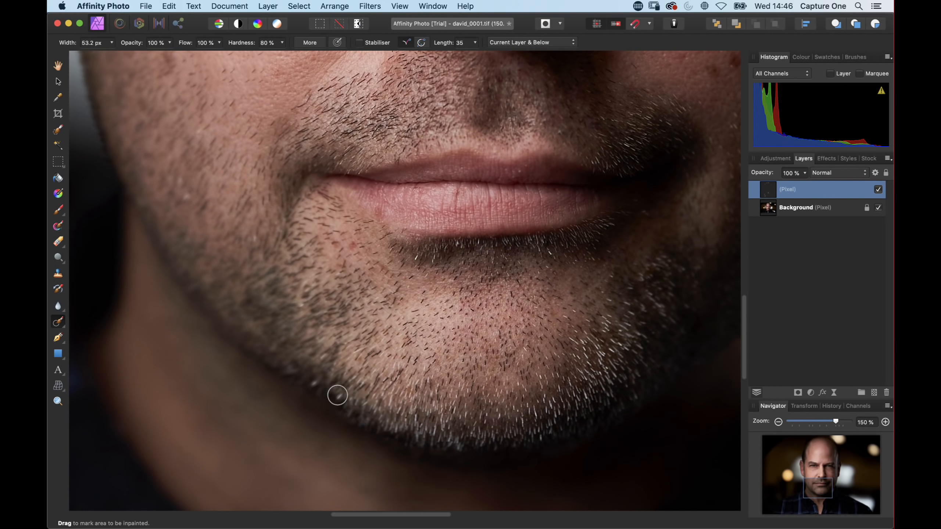
left_click(313, 384)
left_click(337, 393)
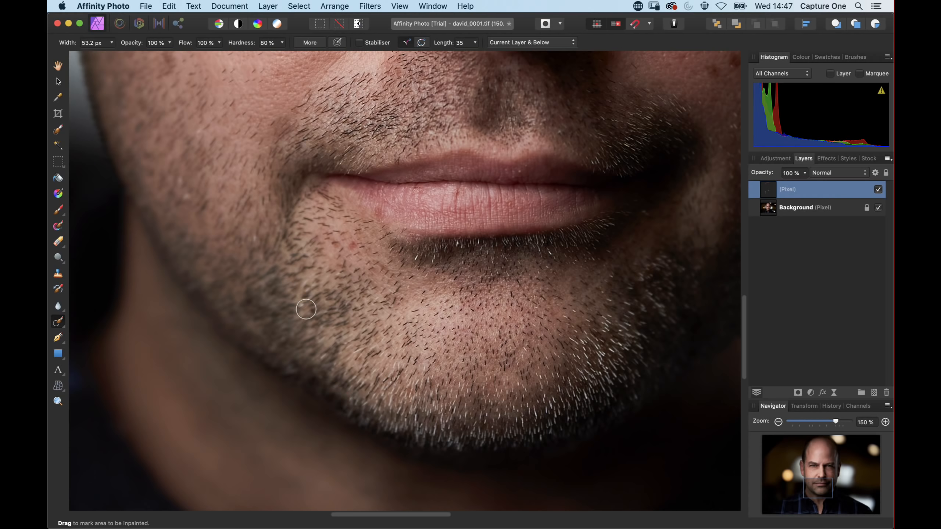
left_click(302, 307)
Step: Save the document as a TIFF with Affinity layers and review the updated image back in Capture One
scroll(302, 283, "up", 5)
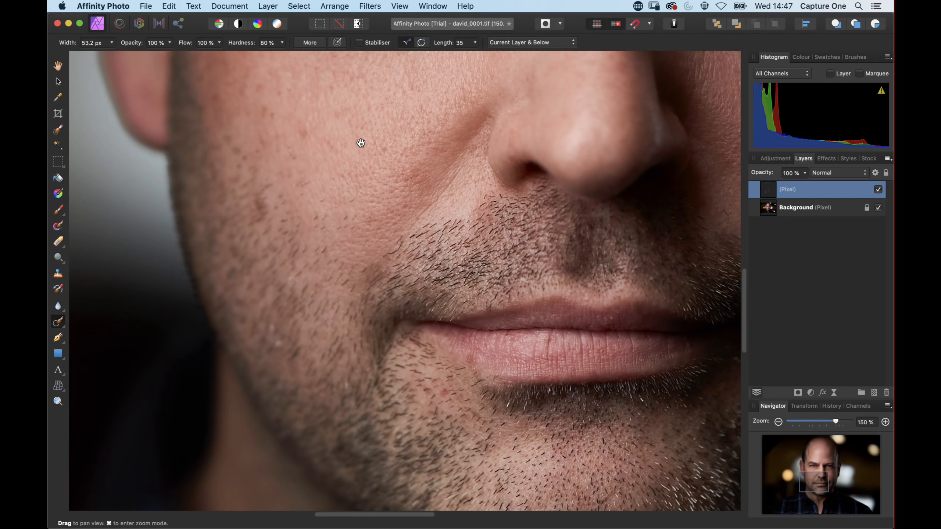
left_click_drag(398, 152, 319, 395)
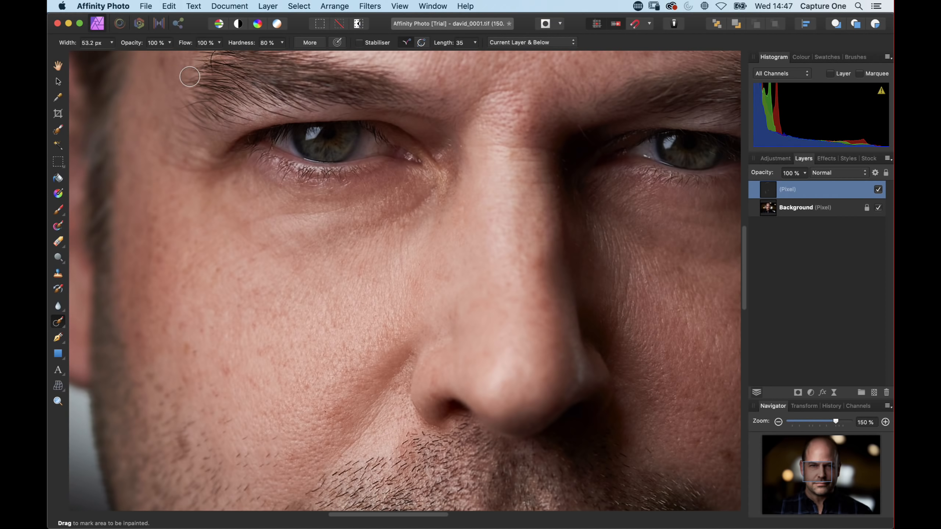
key("super+s")
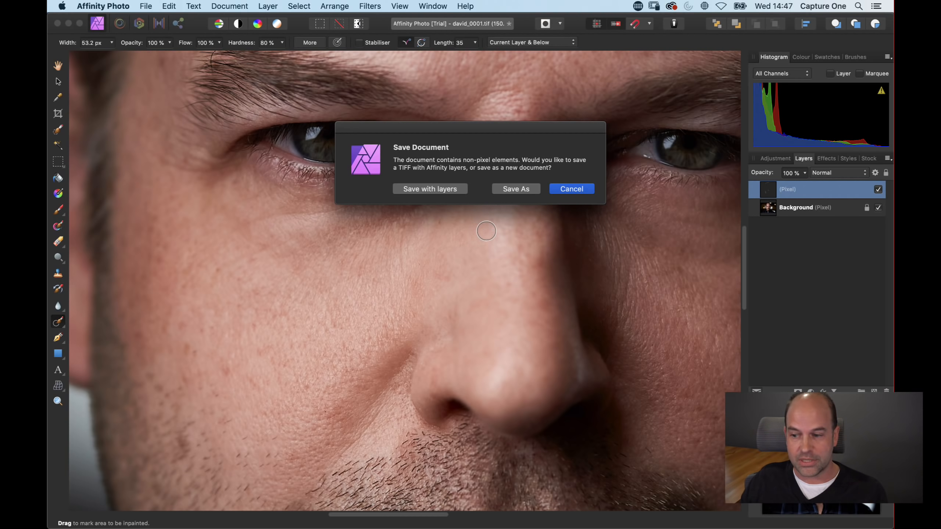
left_click(438, 190)
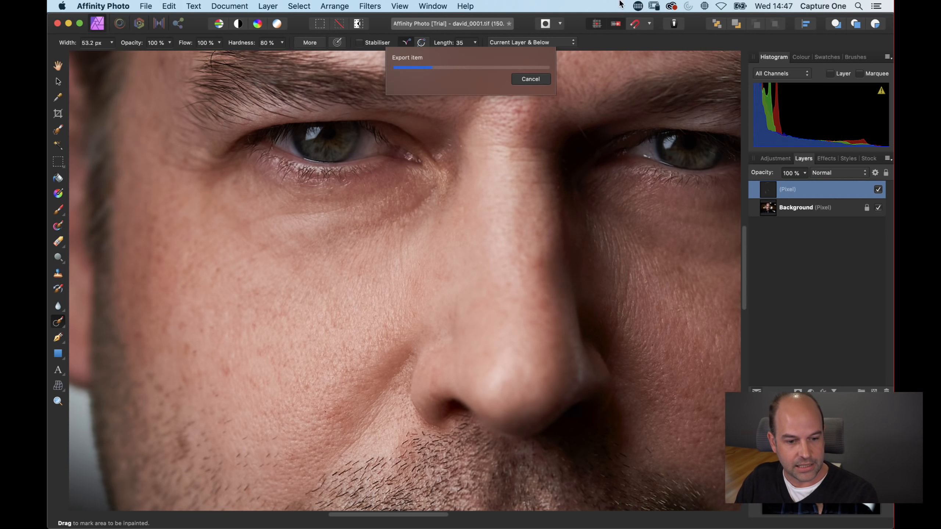
key("super+Tab")
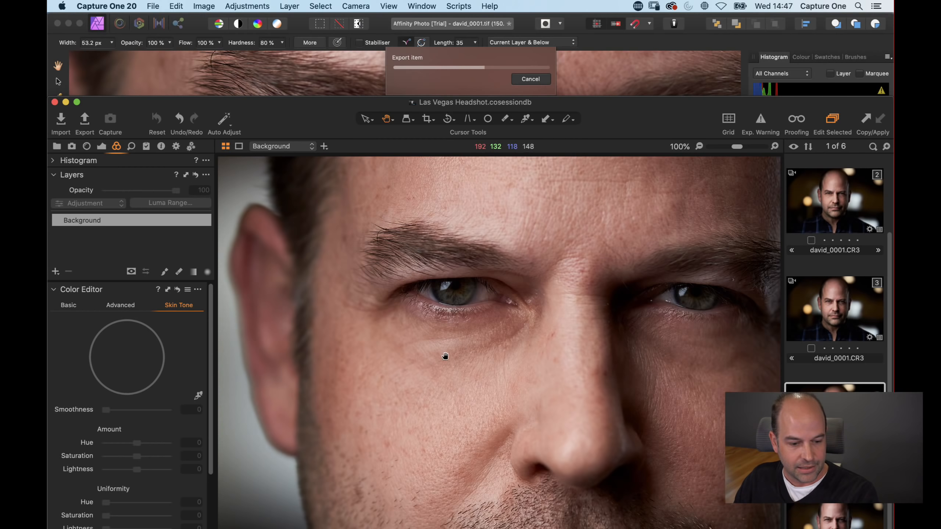
left_click_drag(413, 398, 529, 186)
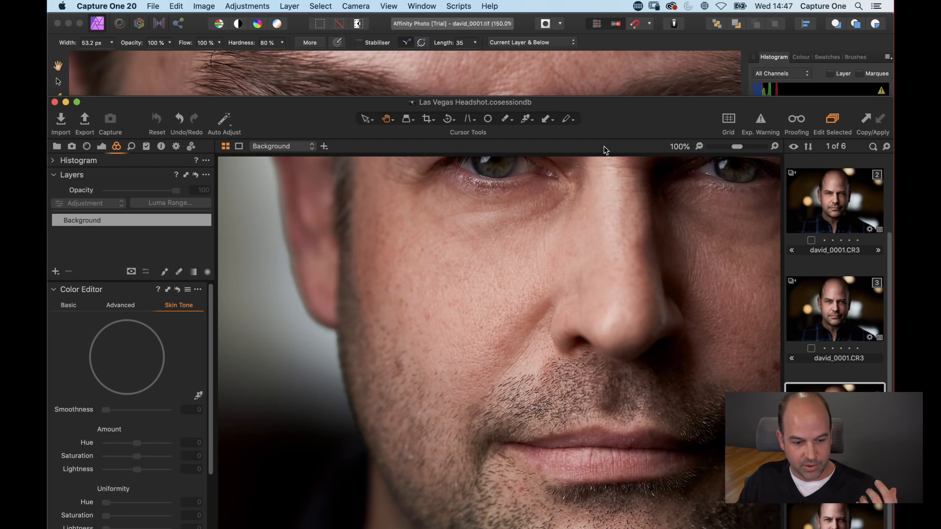
Step: Inspect the retouched TIFF at 100% in Capture One, then fit the whole image in the viewer
left_click_drag(480, 300, 491, 371)
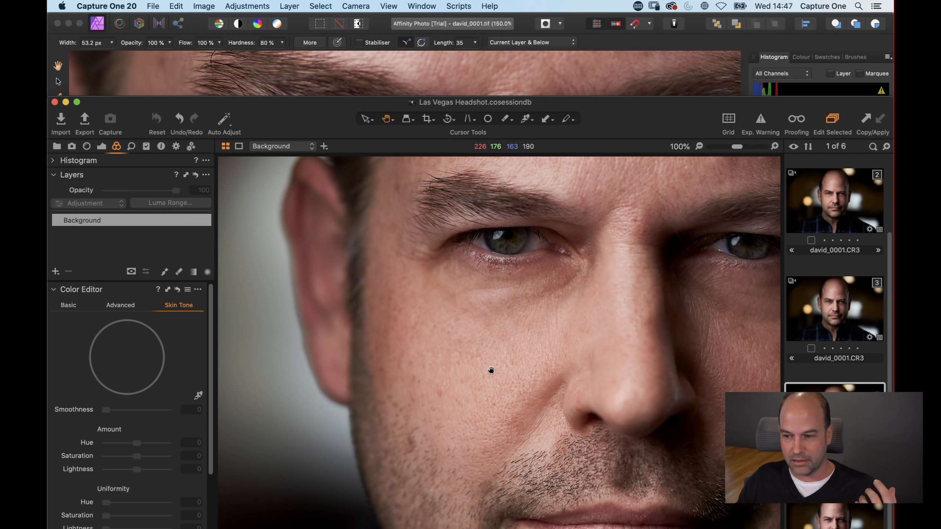
left_click(140, 78)
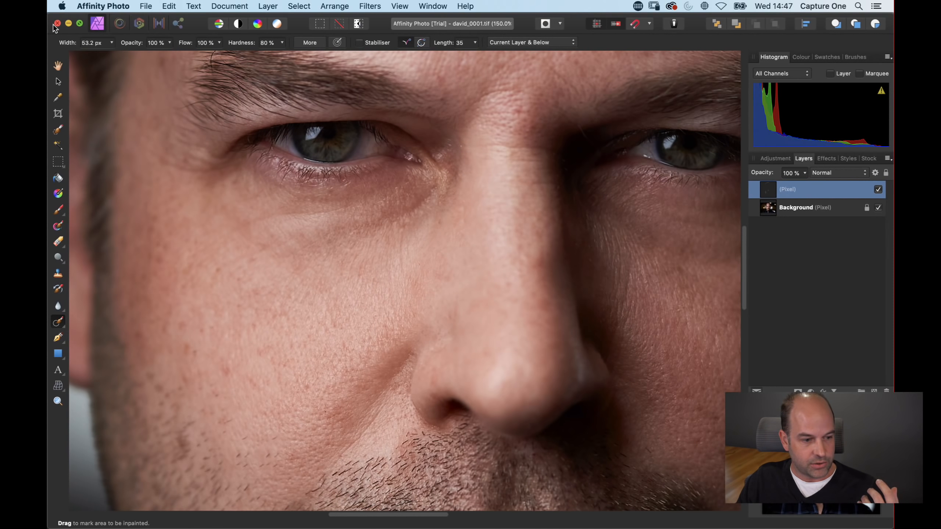
left_click(67, 24)
left_click(322, 31)
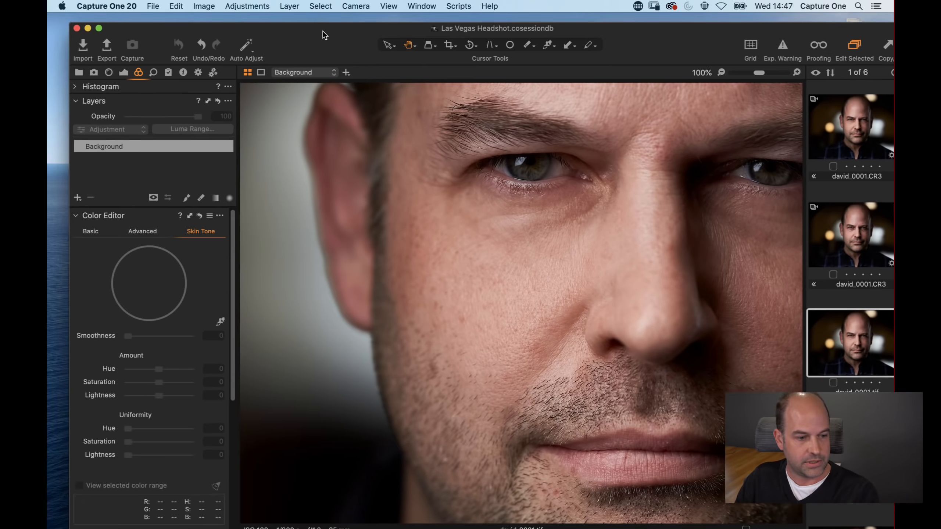
left_click_drag(441, 227, 452, 247)
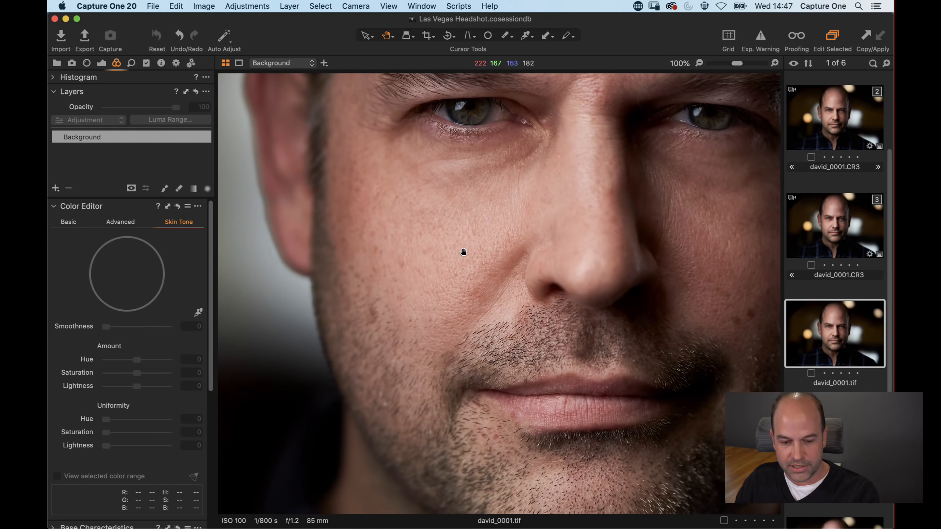
double_click(471, 271)
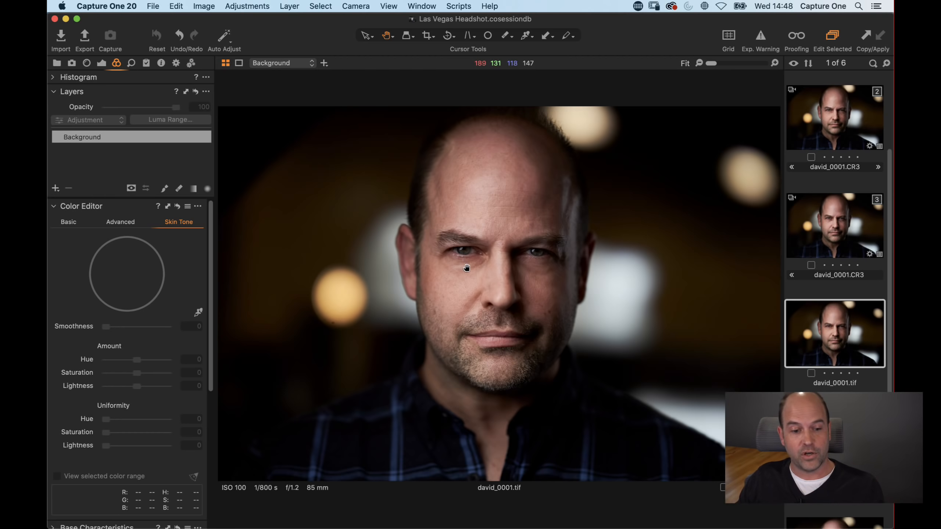
Step: Clone the TIFF variant and enable Black & White on the clone
left_click(203, 6)
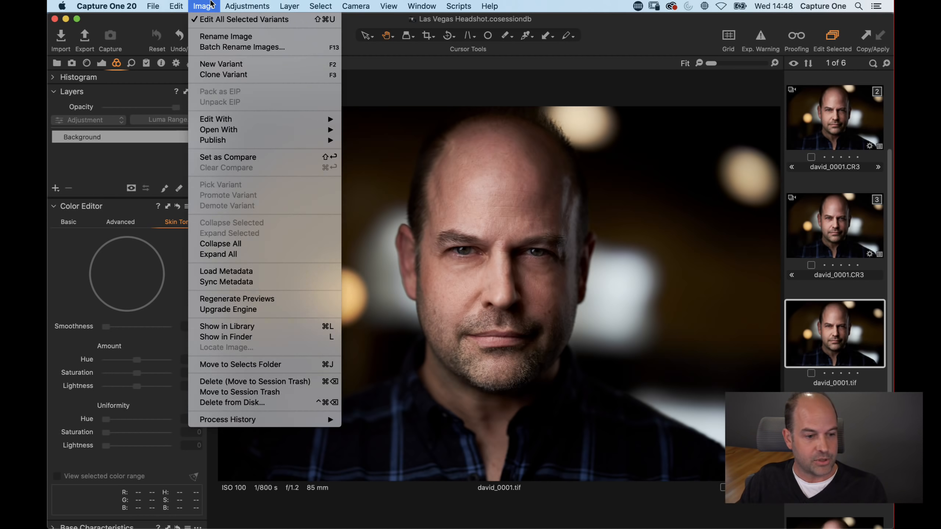
left_click(234, 75)
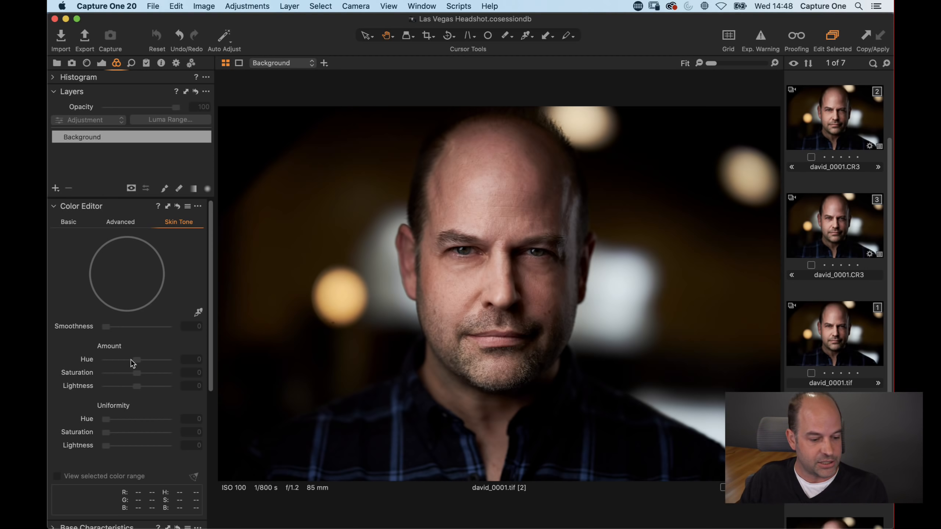
scroll(144, 399, "down", 10)
left_click(107, 440)
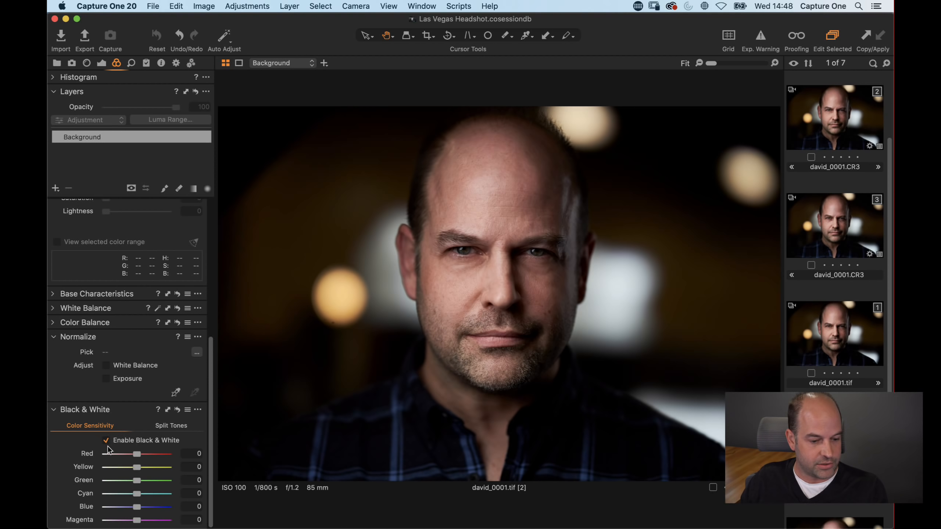
Step: Set the black-and-white variant's contrast to 3 and brightness to -5
left_click(827, 331)
left_click(832, 438)
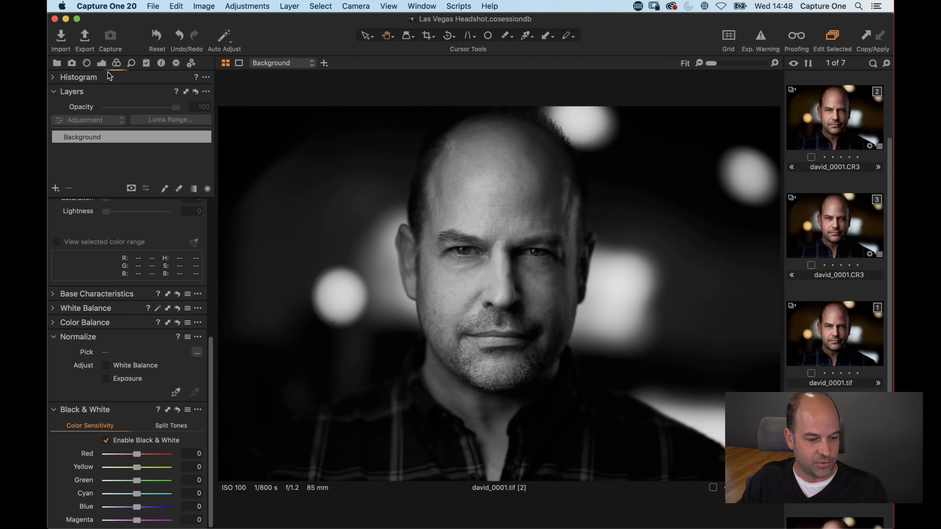
left_click(101, 63)
left_click_drag(144, 347, 143, 347)
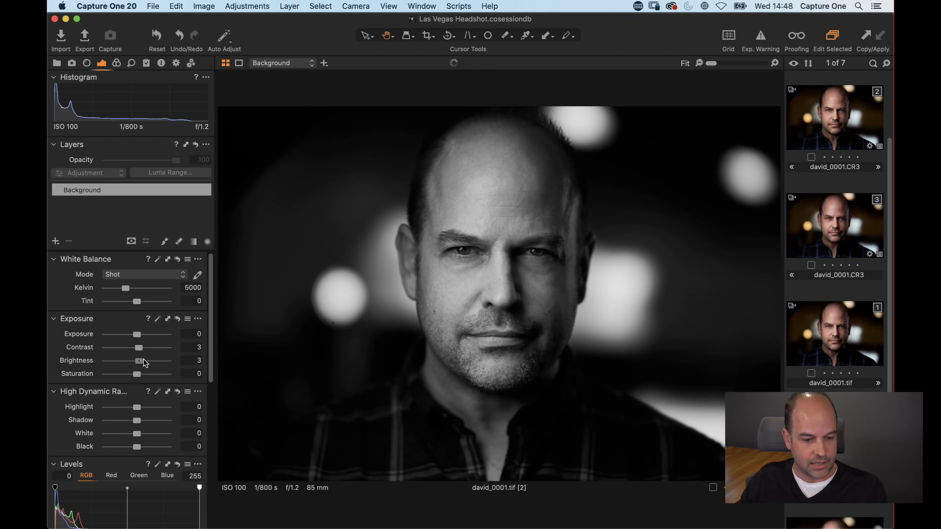
left_click_drag(139, 360, 135, 360)
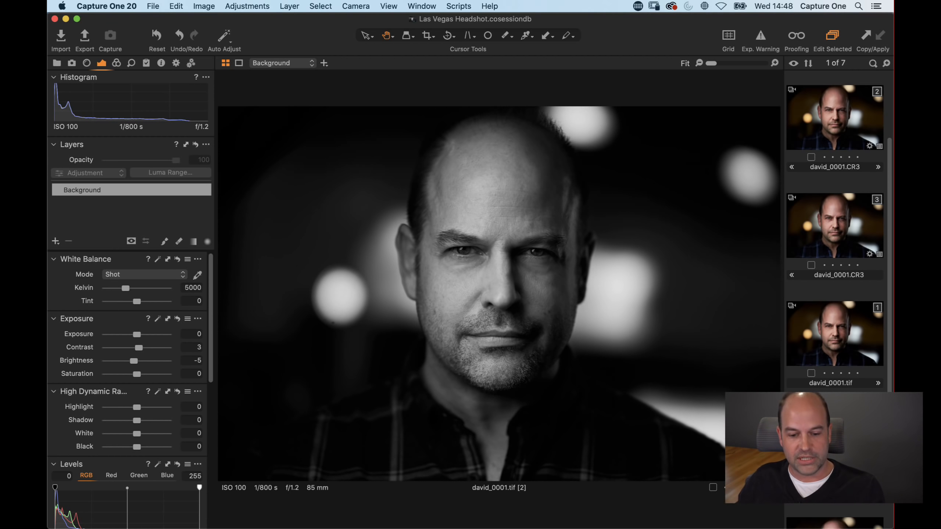
Step: Inspect the bokeh highlights at 100%, then open the colour TIFF variant in Affinity Photo
left_click(824, 347)
left_click(828, 433)
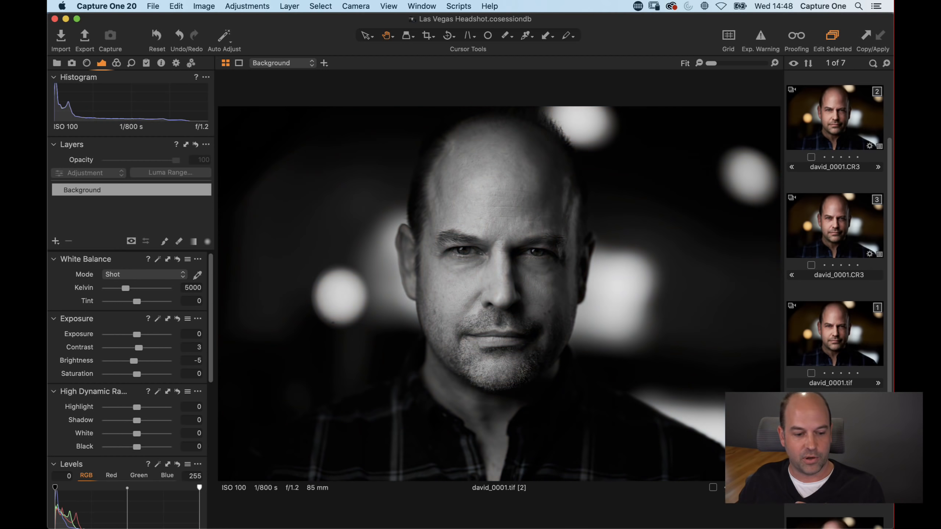
left_click(347, 323)
left_click_drag(496, 305, 406, 284)
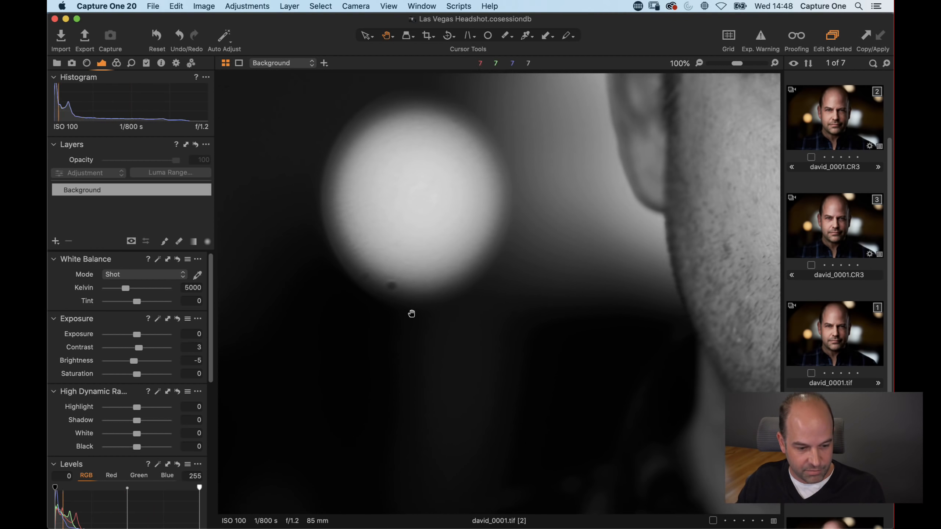
left_click_drag(619, 249, 554, 278)
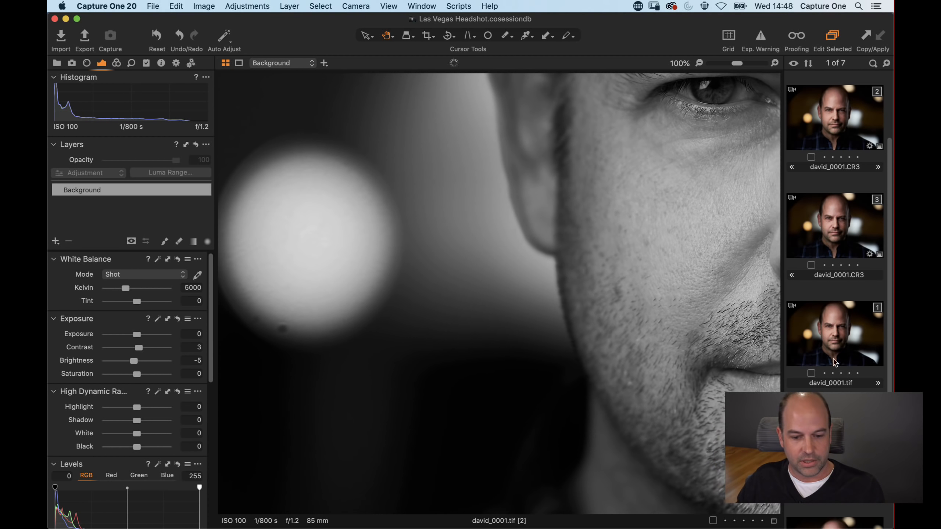
left_click(847, 346)
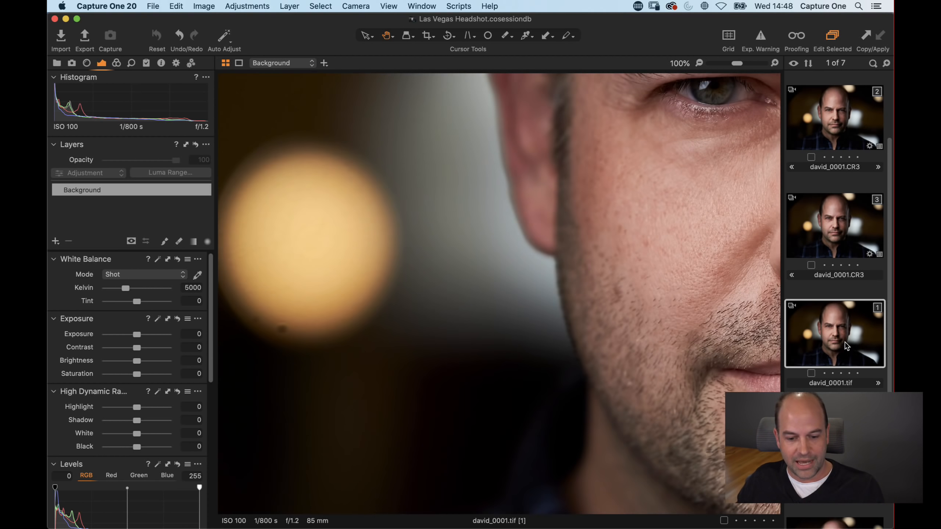
right_click(823, 318)
mouse_move(757, 287)
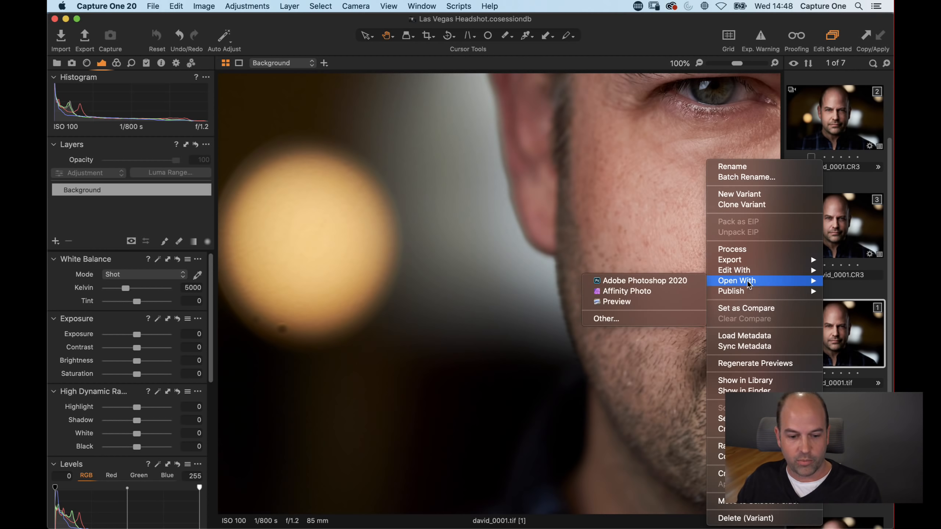
left_click(647, 293)
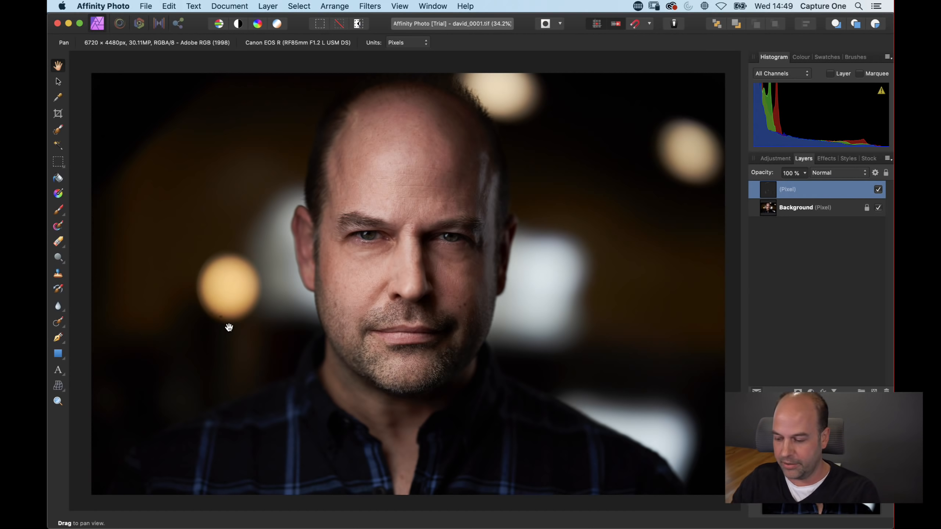
Step: Inpaint the dust spot on the bokeh highlight, sampling from Current Layer & Below
key("super+1")
left_click_drag(246, 320, 501, 264)
left_click(57, 322)
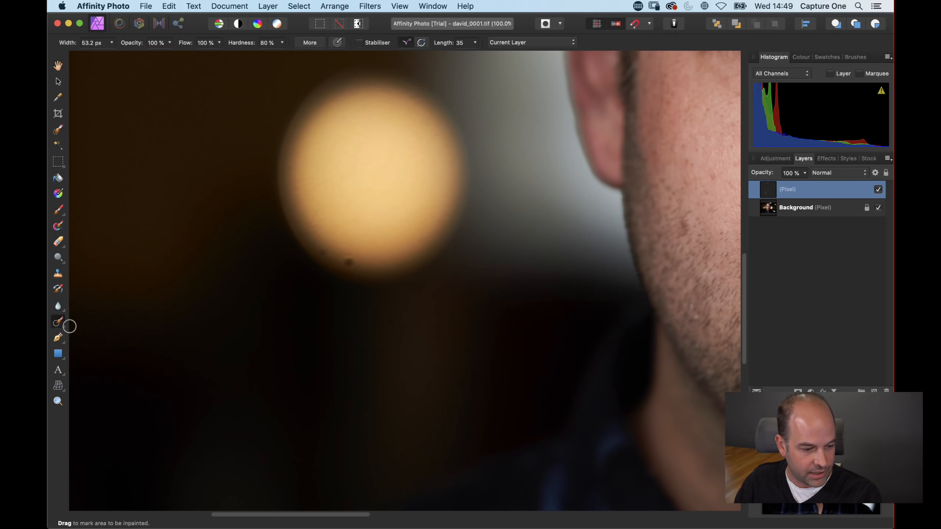
left_click(350, 261)
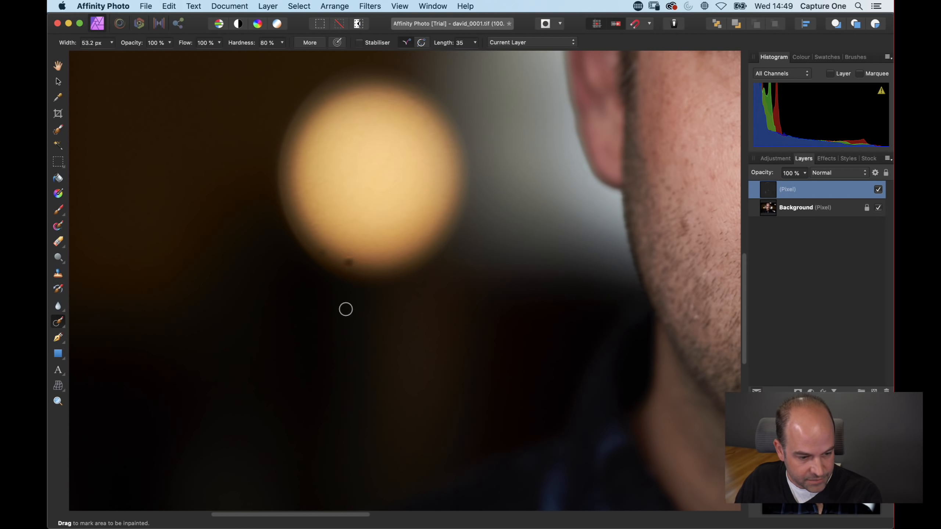
left_click(517, 43)
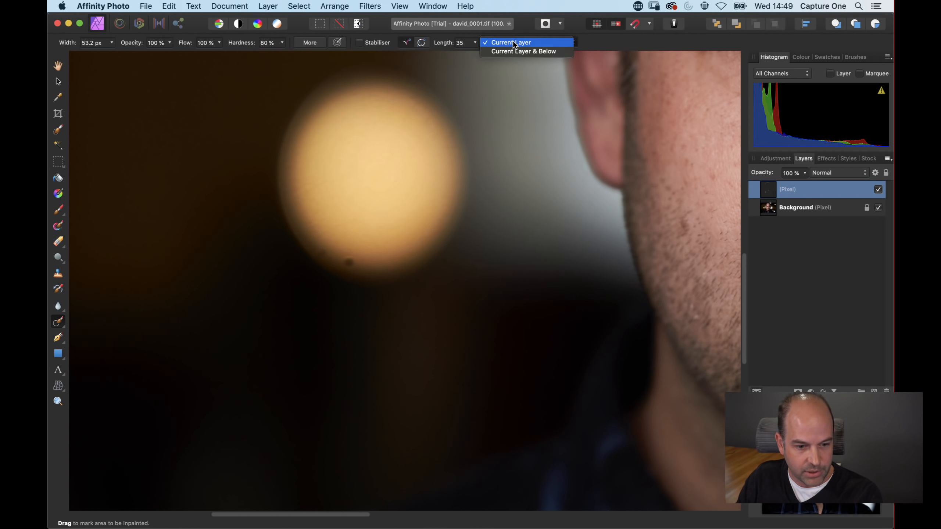
left_click(514, 52)
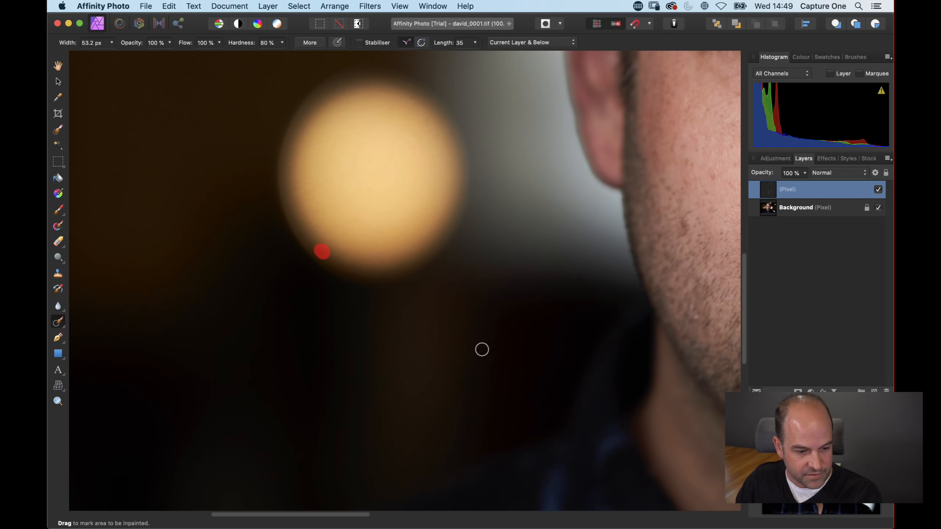
left_click_drag(601, 138, 162, 277)
Step: Inpaint remaining small spots on the scalp and forehead
left_click_drag(490, 206, 412, 475)
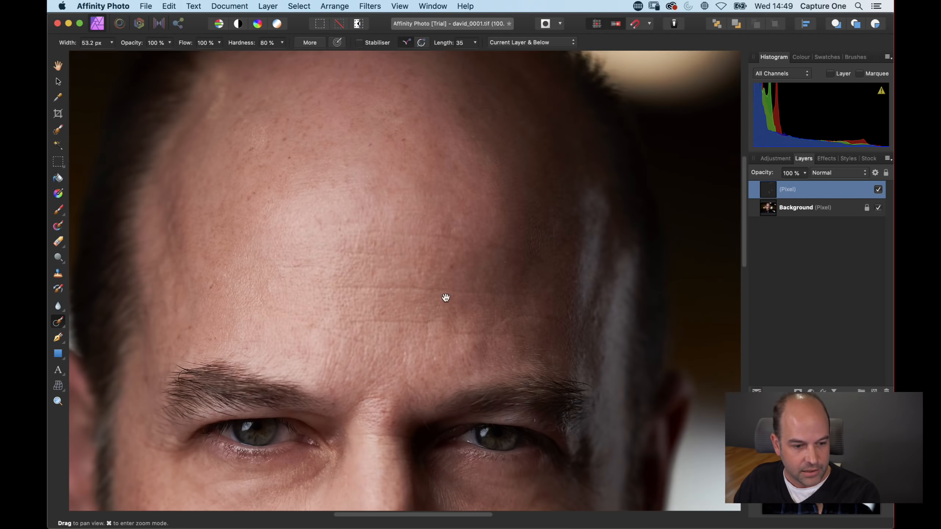
mouse_move(445, 298)
left_mouse_down()
mouse_move(422, 359)
mouse_move(414, 353)
mouse_move(454, 204)
left_mouse_up()
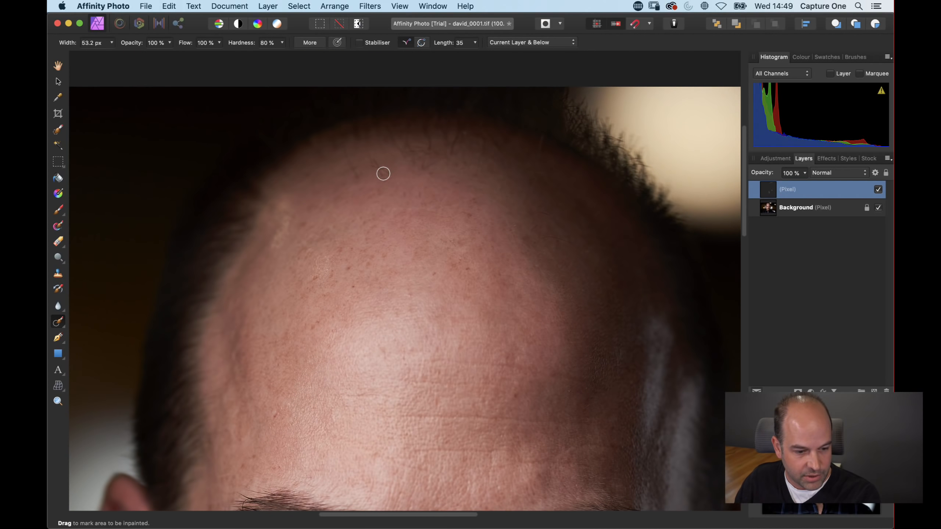
left_click_drag(389, 332, 411, 153)
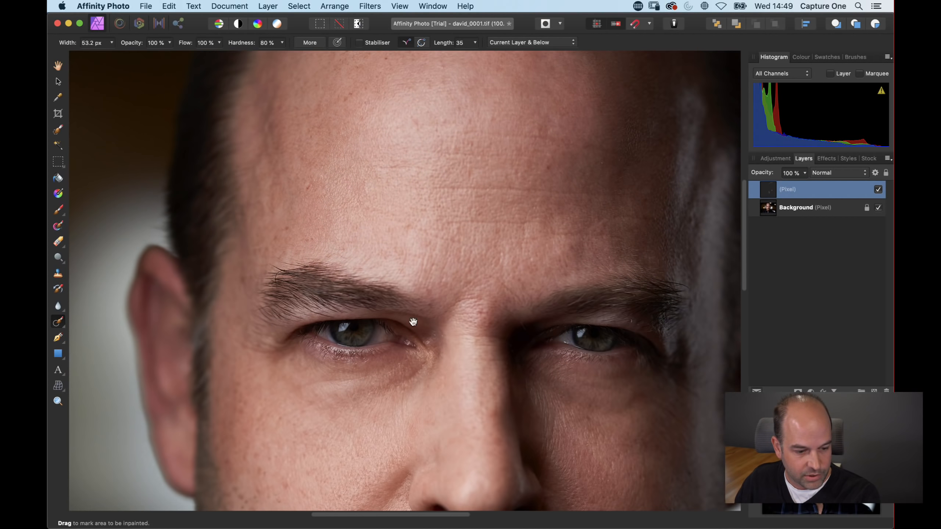
left_click_drag(410, 319, 454, 116)
left_click_drag(295, 205, 342, 170)
left_click_drag(350, 350, 349, 243)
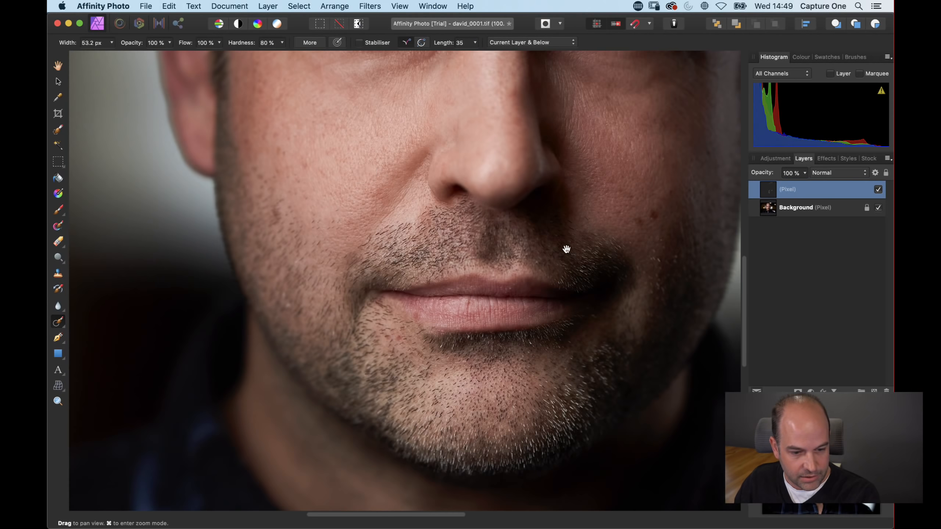
Step: Inpaint a spot on the cheek near the jaw
mouse_move(565, 248)
left_mouse_down()
mouse_move(441, 228)
mouse_move(469, 204)
left_mouse_up()
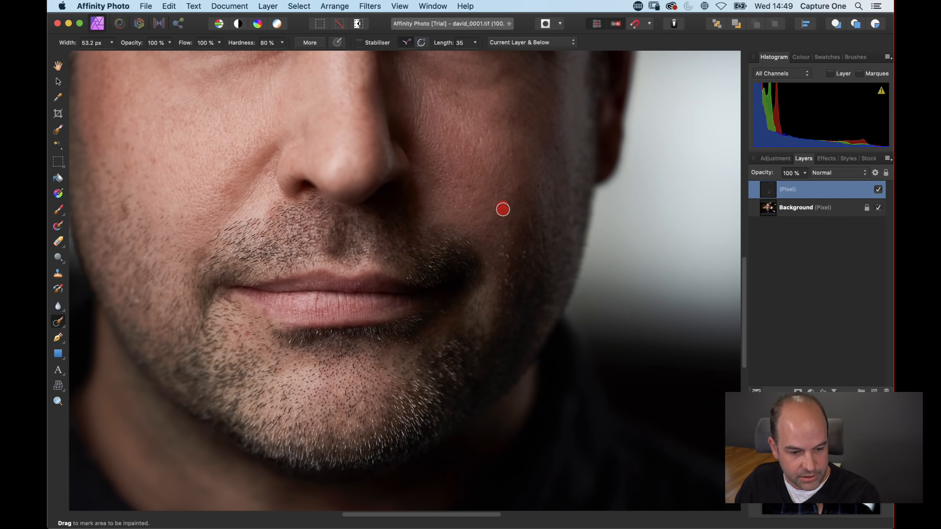
left_click_drag(368, 302, 452, 276)
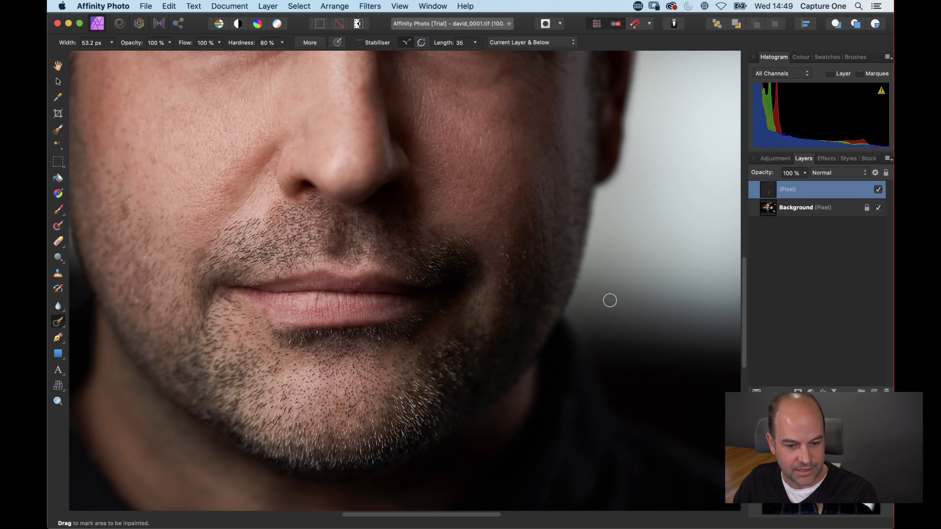
scroll(609, 301, "left", 5)
scroll(610, 301, "down", 2)
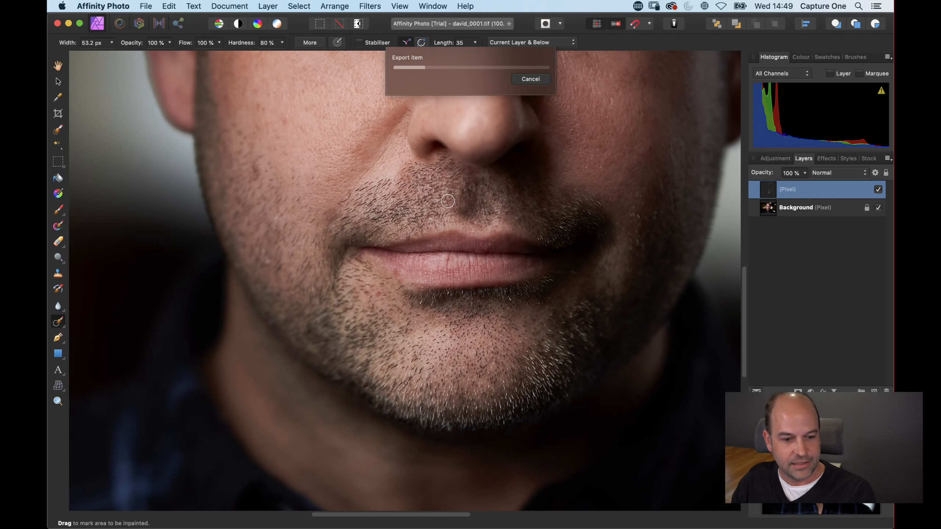
Step: Return to Capture One and display the colour and black-and-white variants together for comparison
key("super+Tab")
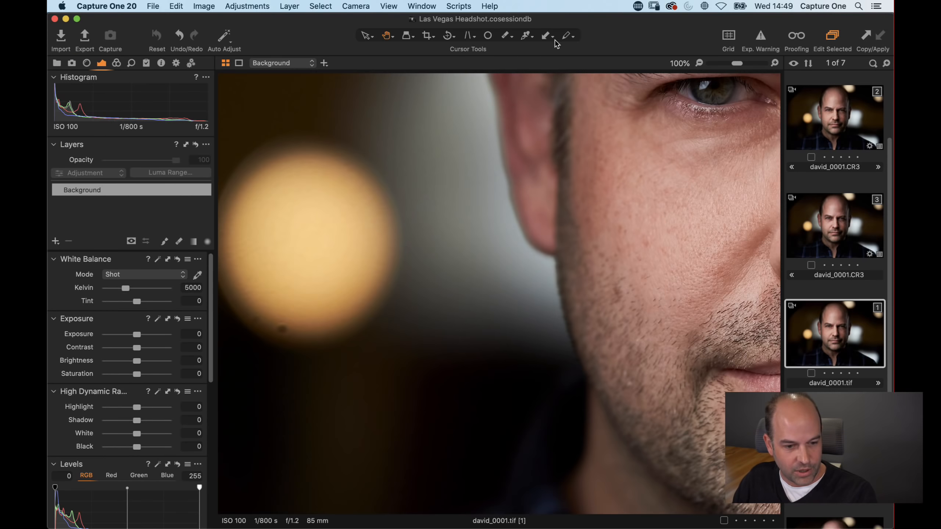
left_click_drag(615, 23, 618, 102)
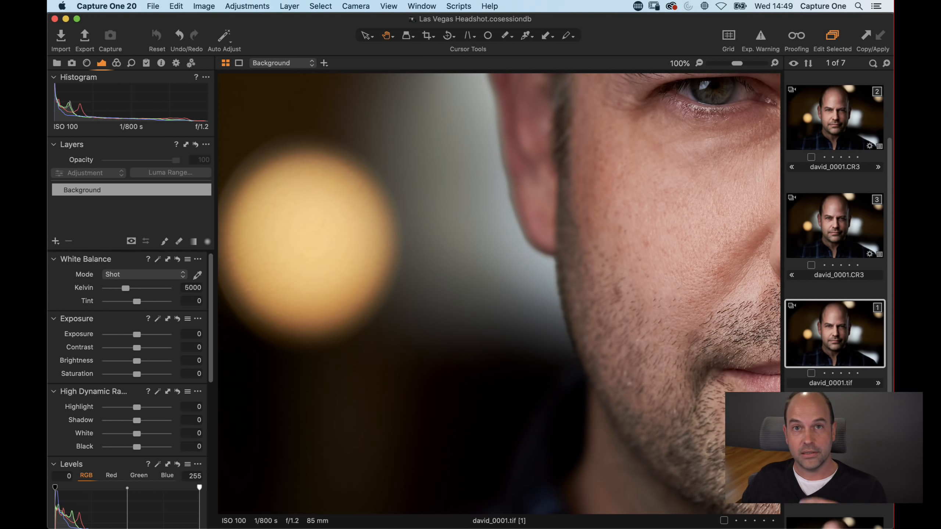
left_click(835, 439)
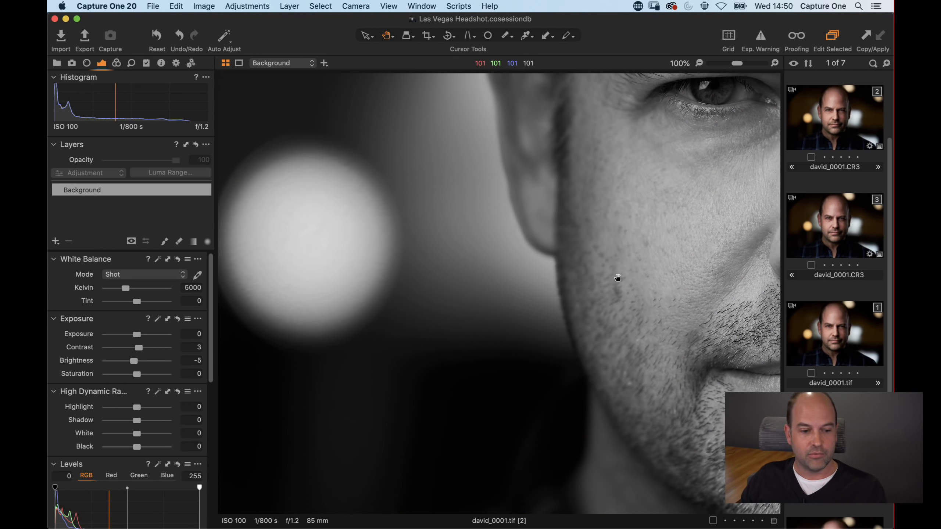
left_click_drag(632, 270, 515, 311)
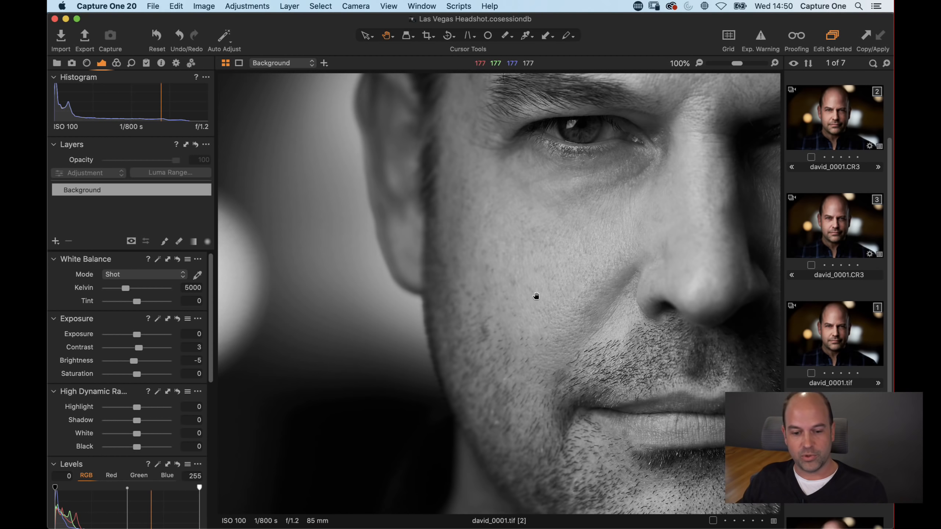
left_click(810, 329)
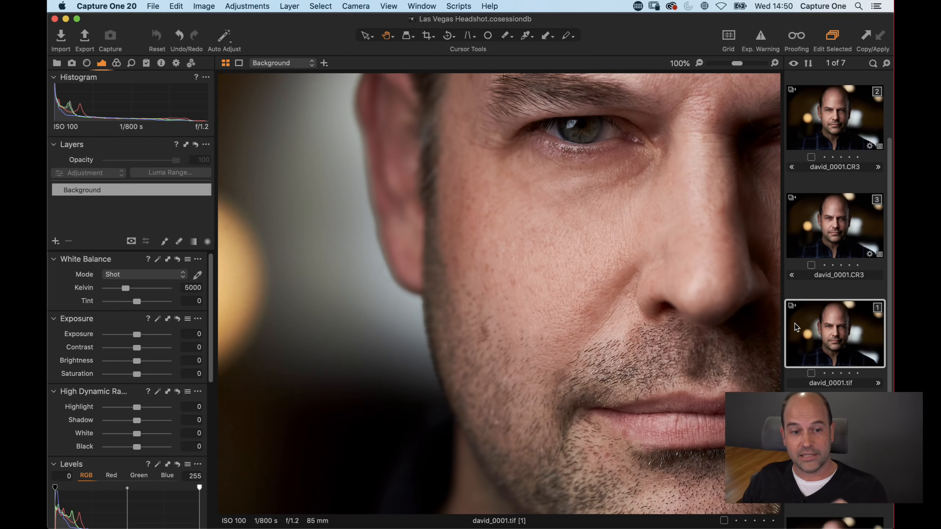
left_click(800, 437)
left_click(607, 314)
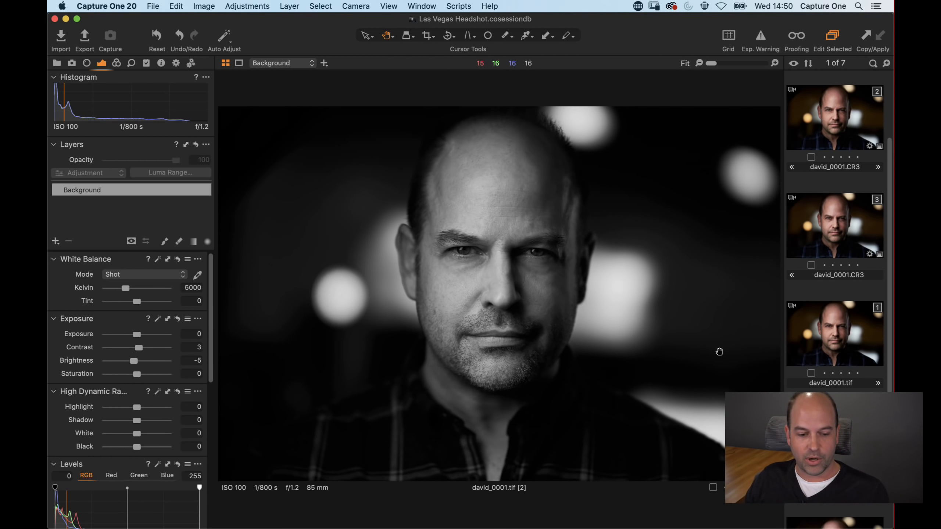
left_click(817, 324, "super")
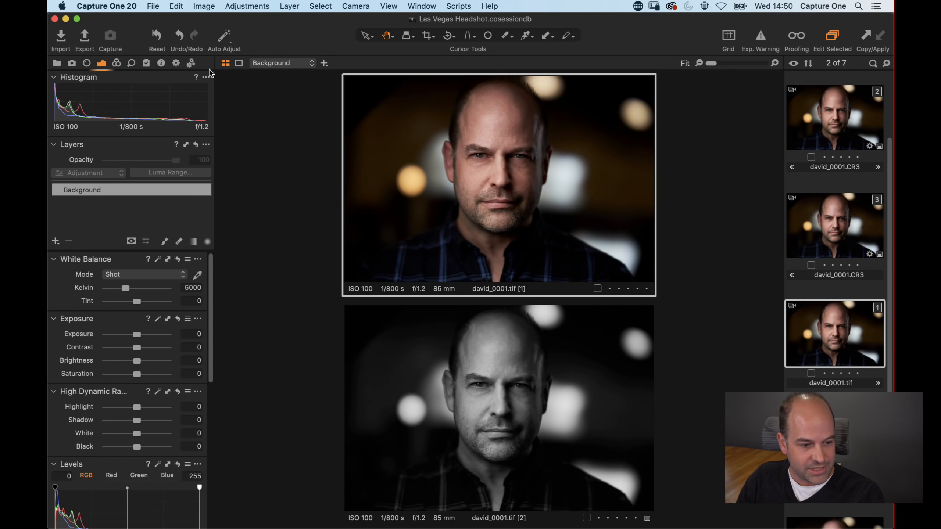
Step: Review the enabled JPEG 2048px web and TIFF A3 Print recipes for the colour variant in the output tools
left_click(177, 62)
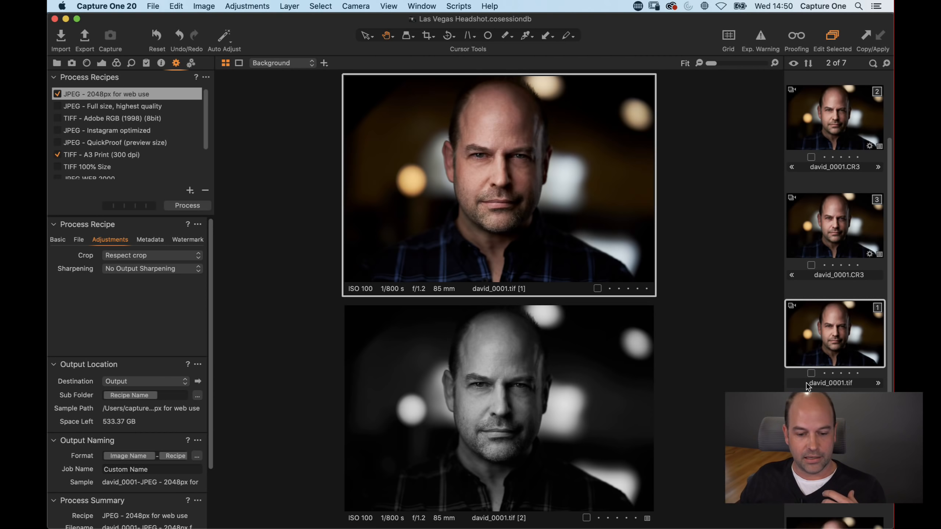
left_click(810, 330)
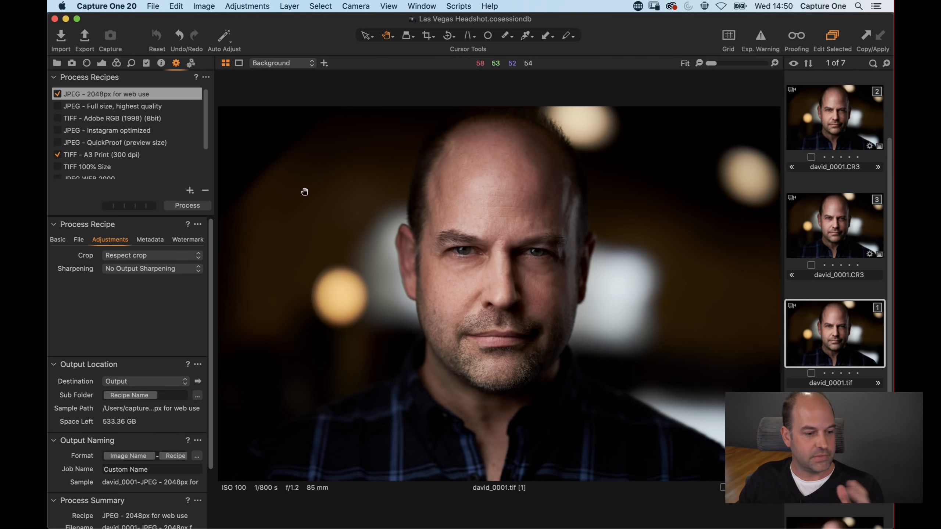
left_click(57, 155)
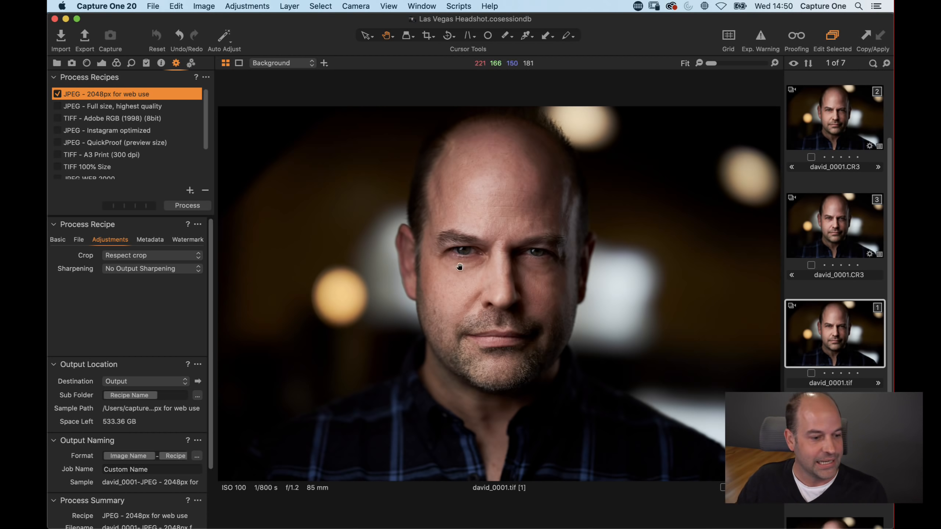
left_click(57, 155)
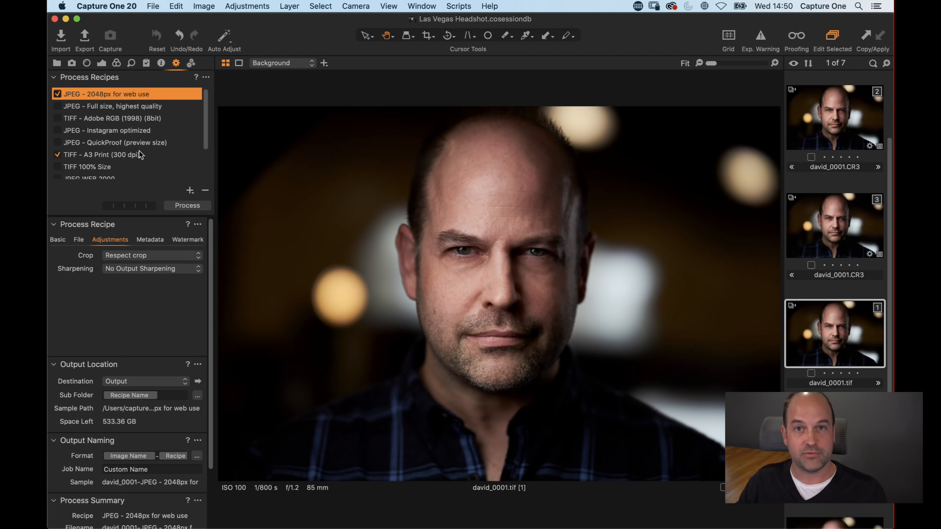
mouse_move(139, 151)
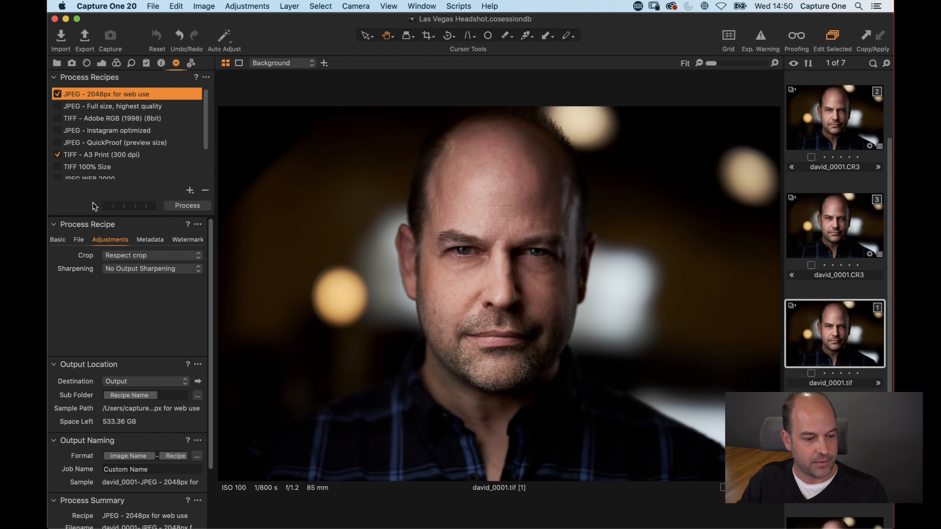
left_click(58, 240)
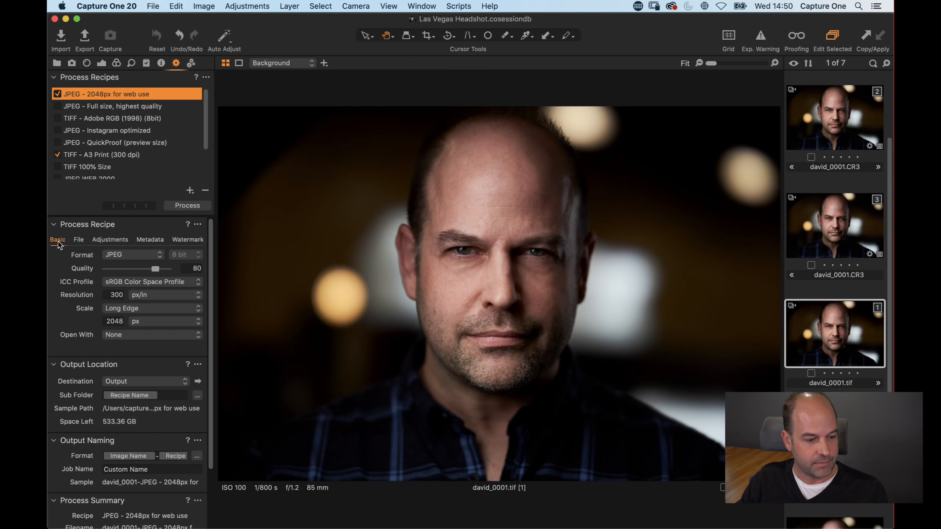
left_click(91, 157)
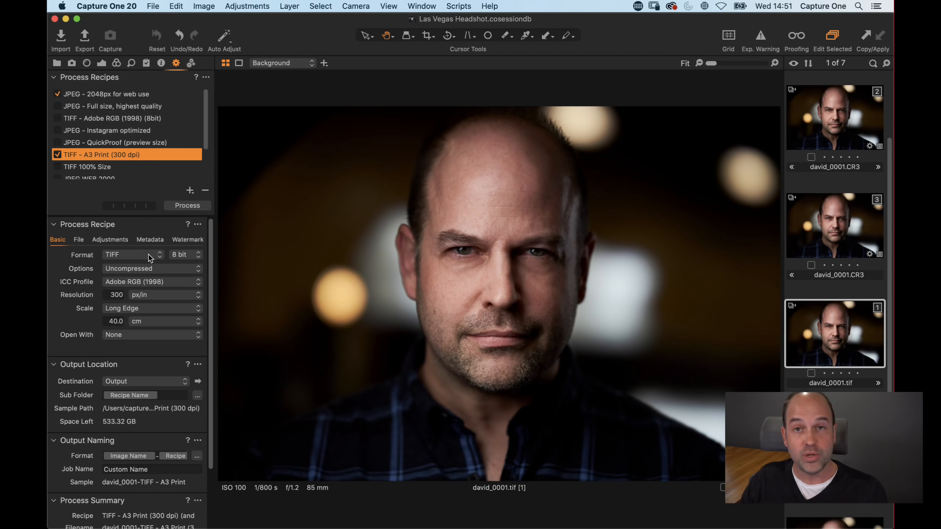
left_click(111, 96)
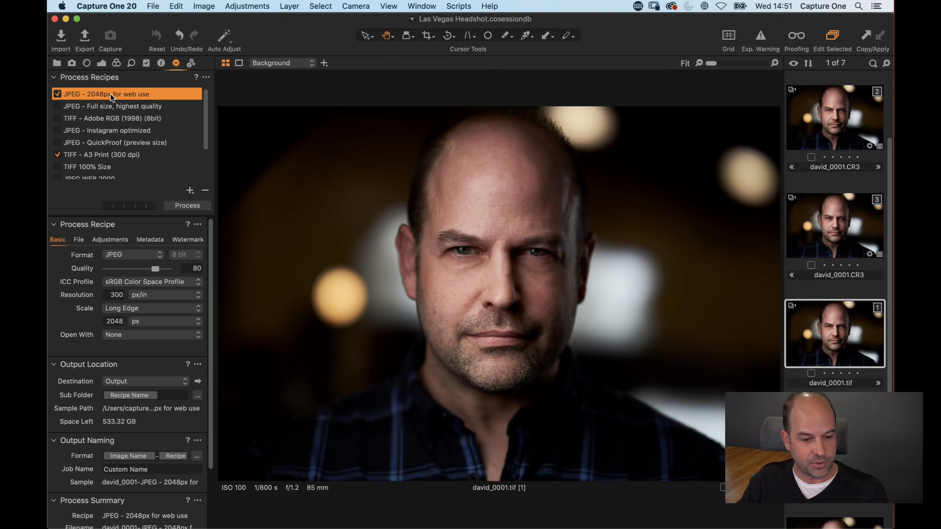
left_click(119, 241)
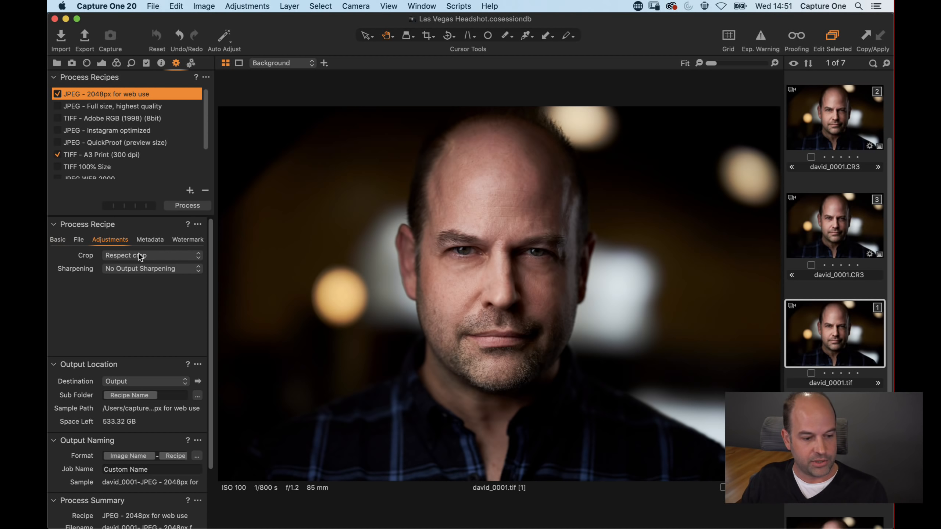
Step: Turn on proofing for the colour variant with the JPEG 2048px web recipe selected
double_click(466, 257)
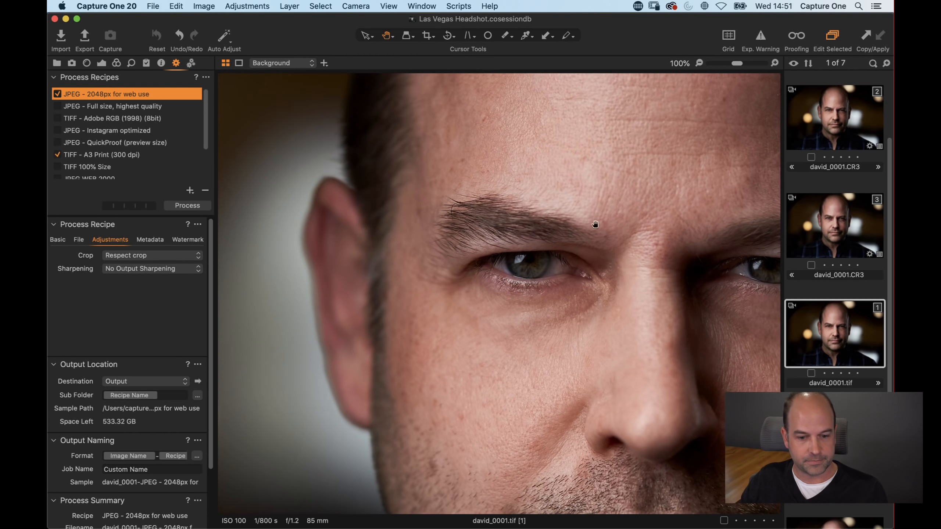
left_click(797, 39)
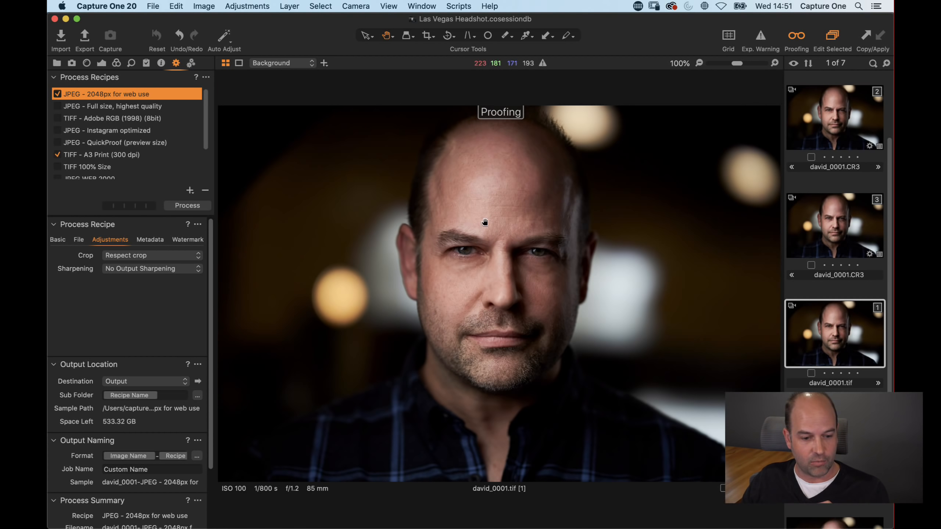
left_click(53, 240)
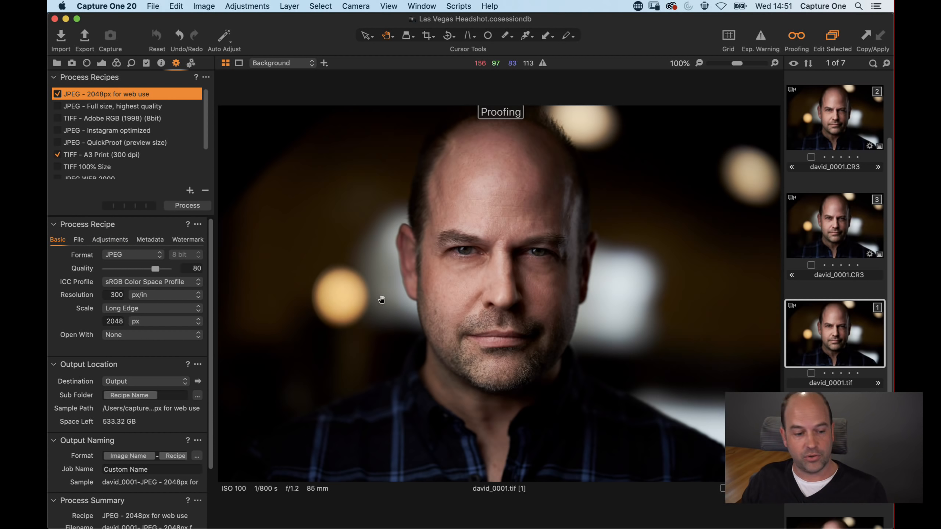
double_click(106, 322)
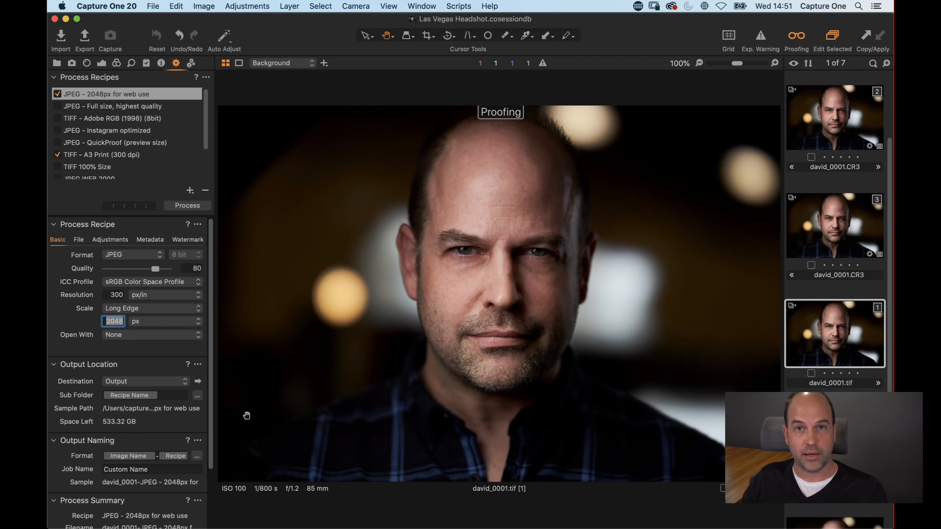
left_click(796, 36)
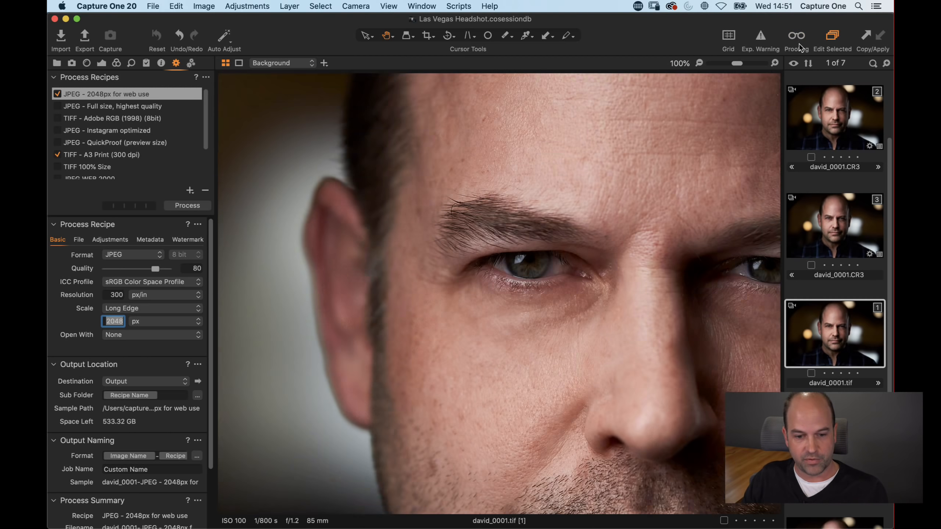
left_click(799, 38)
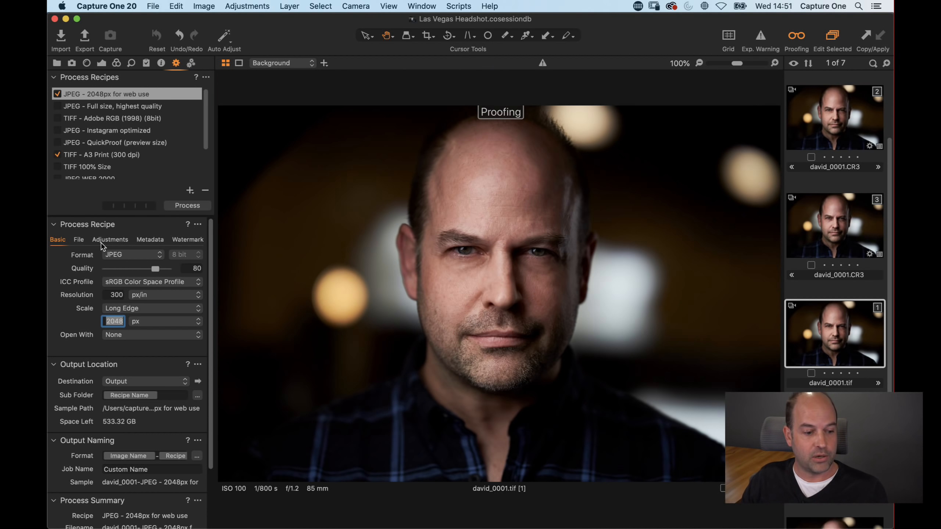
Step: Set the JPEG web recipe's sharpening to Output Sharpening for Screen with an amount of 102
left_click(115, 240)
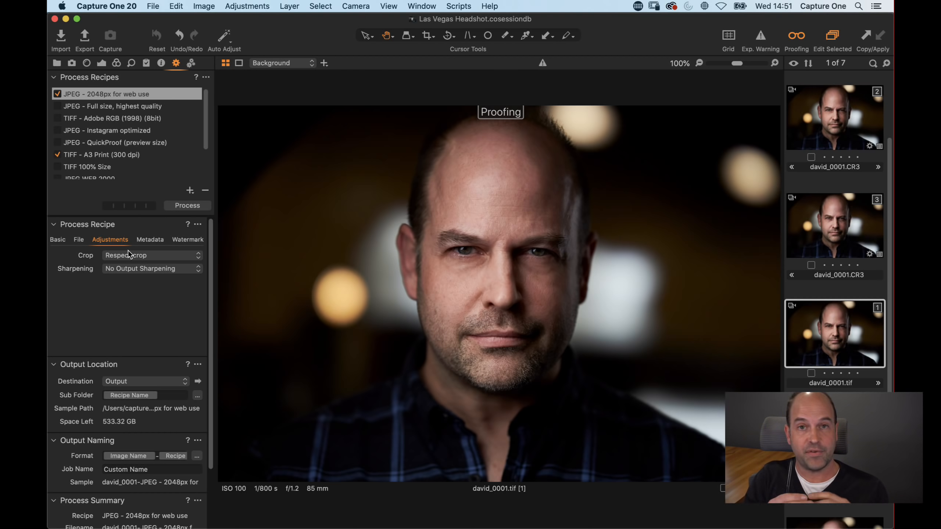
left_click(114, 269)
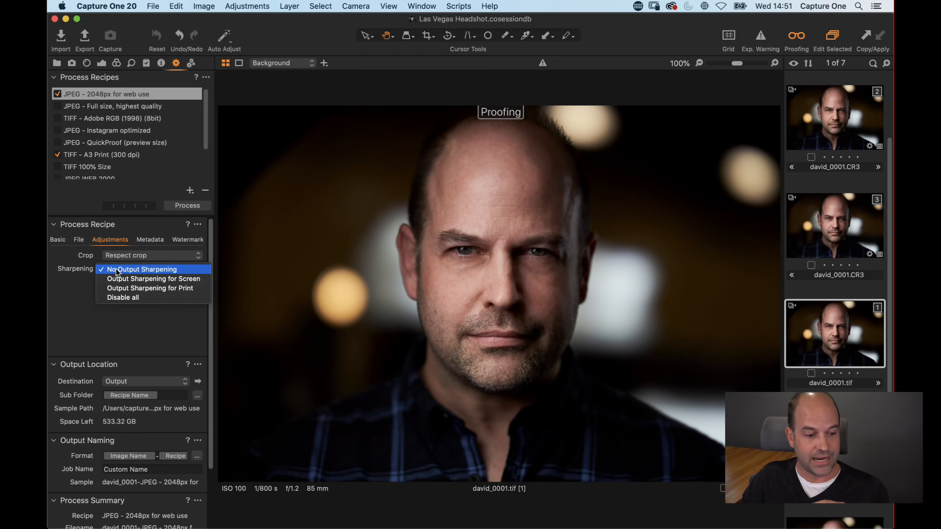
left_click(118, 280)
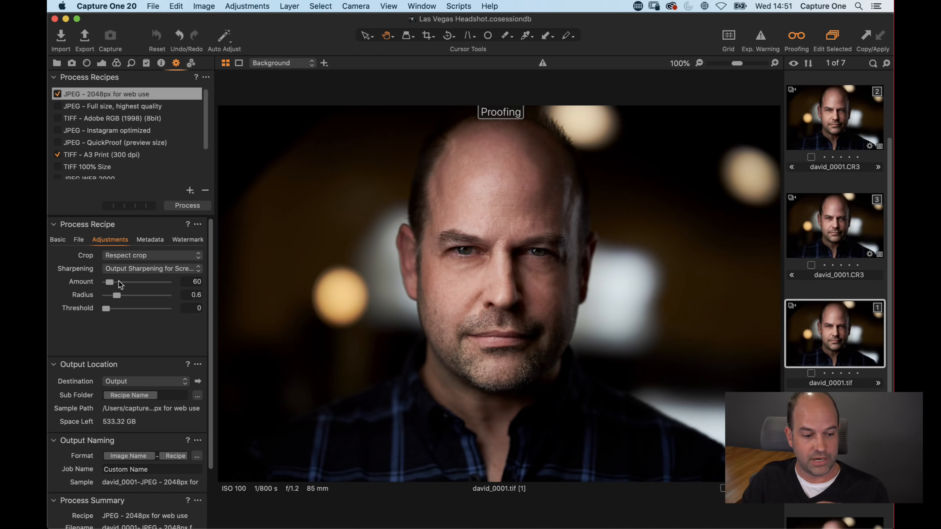
left_click_drag(110, 283, 112, 282)
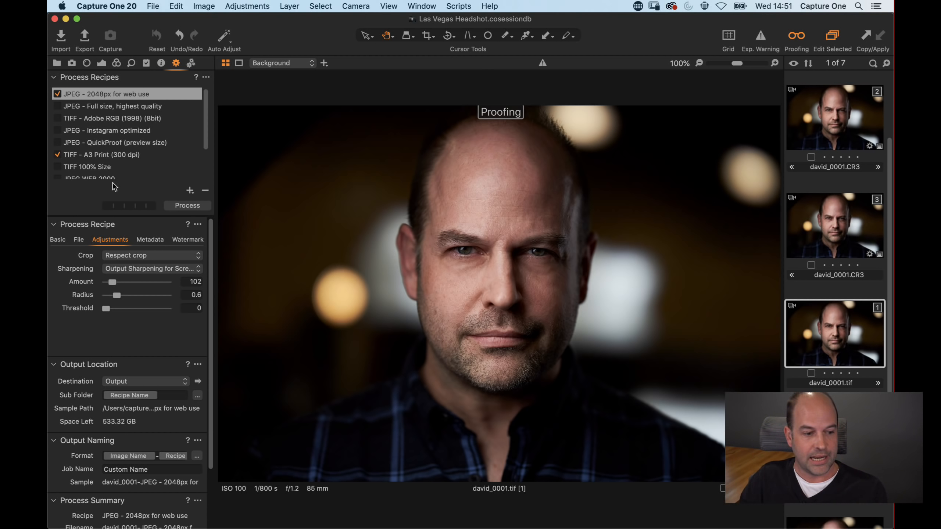
Step: Select the TIFF A3 Print recipe, check its size and resolution, and set its sharpening to Output Sharpening for Print
left_click(110, 156)
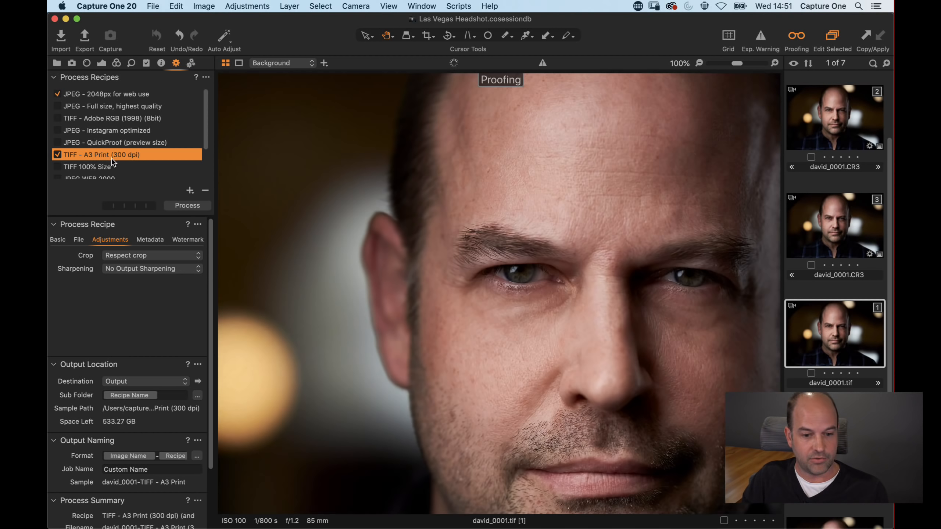
left_click(63, 243)
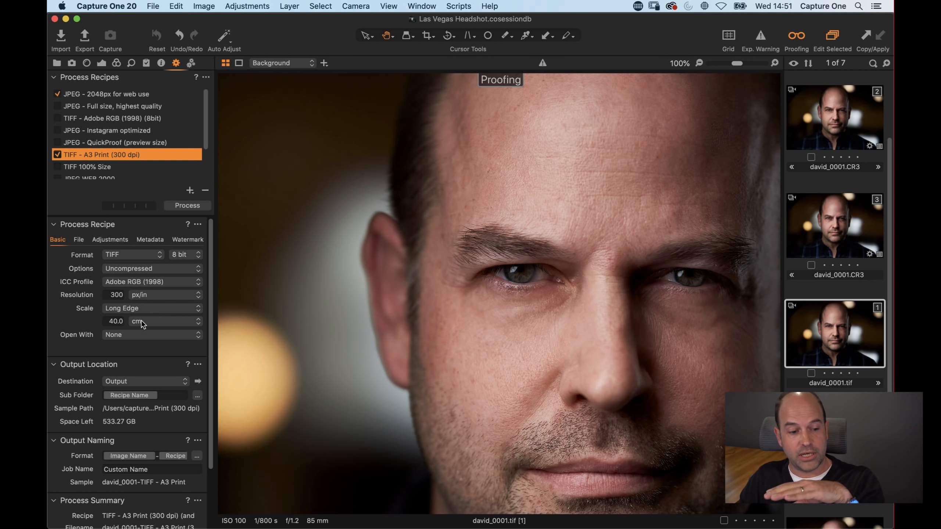
left_click(109, 321)
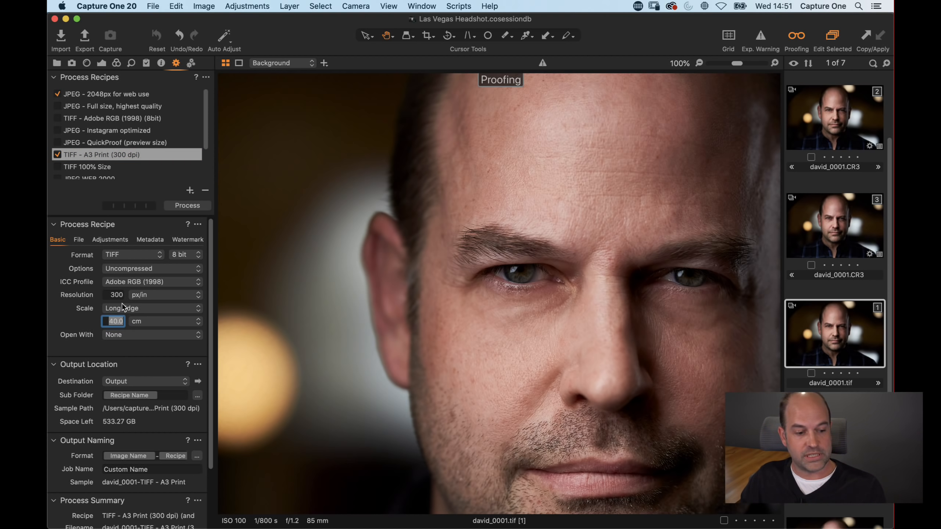
left_click(107, 295)
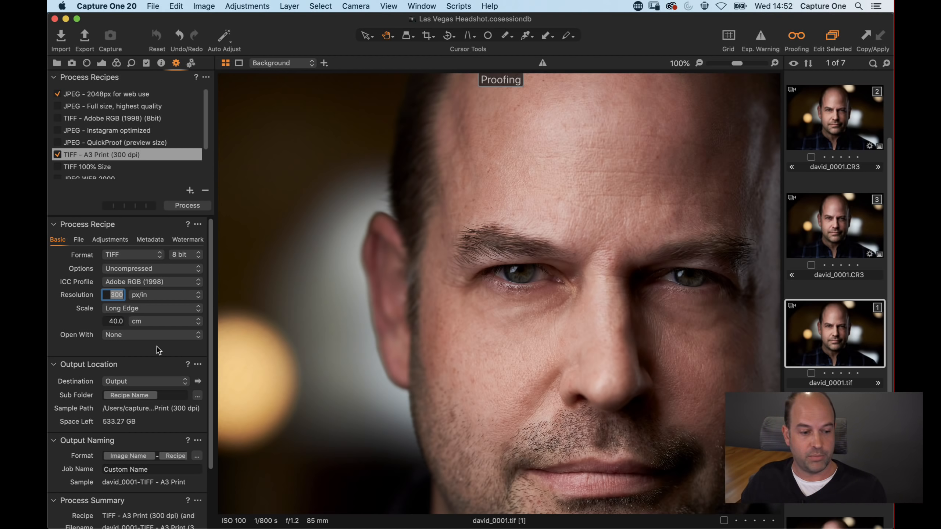
left_click(118, 241)
left_click(124, 268)
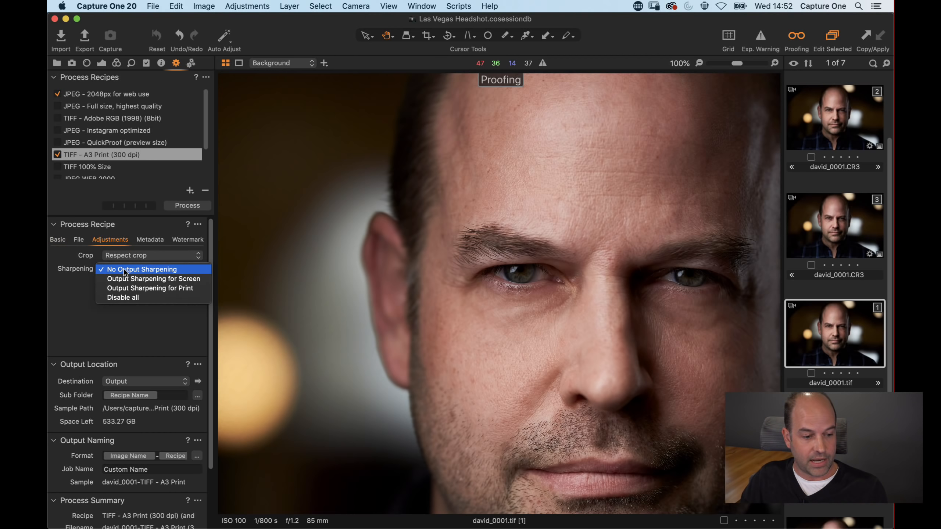
left_click(129, 289)
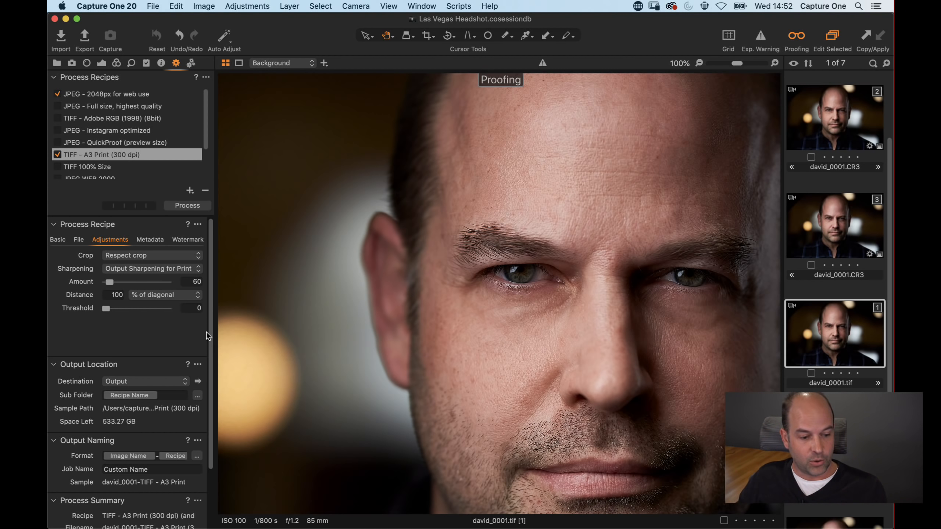
Step: Review the recipe's output sub folder and file naming tokens
scroll(209, 334, "down", 5)
left_click(172, 327)
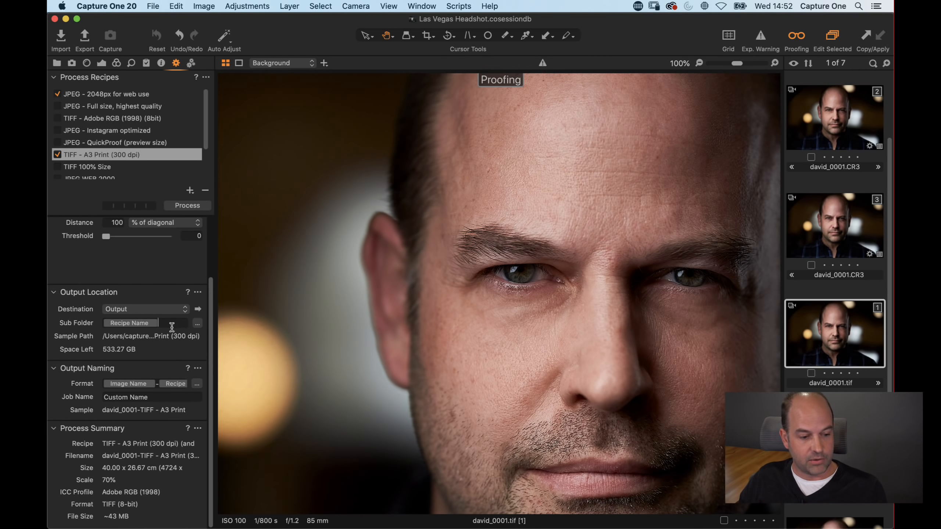
left_click(118, 321)
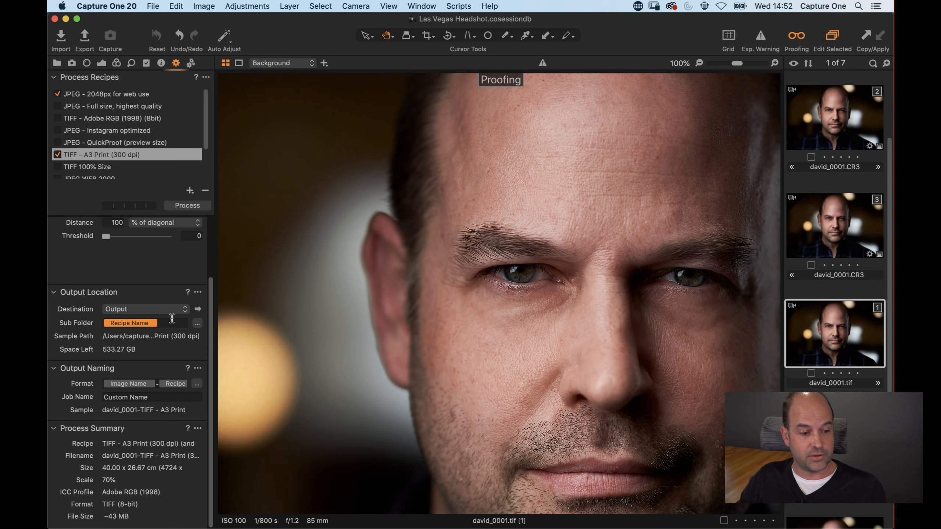
left_click(163, 384)
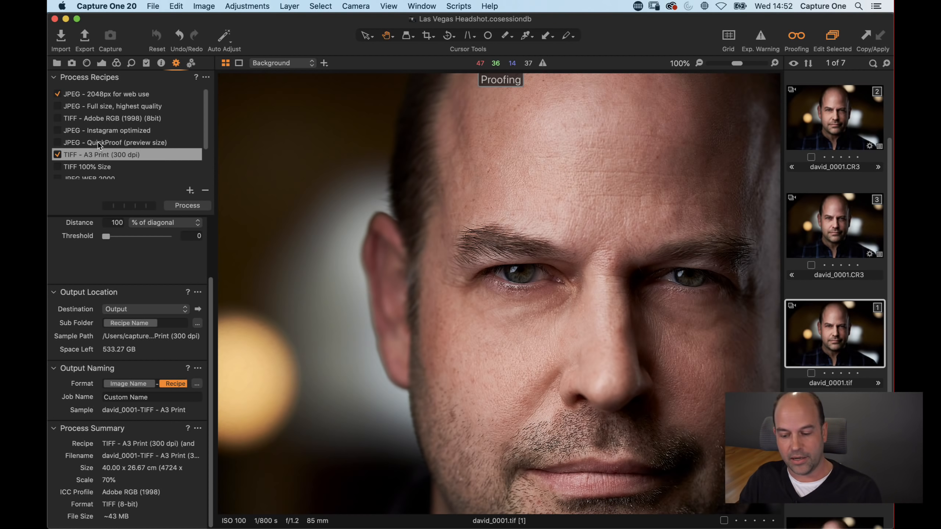
Step: Open the session's Output folder in Finder
left_click(412, 19, "super")
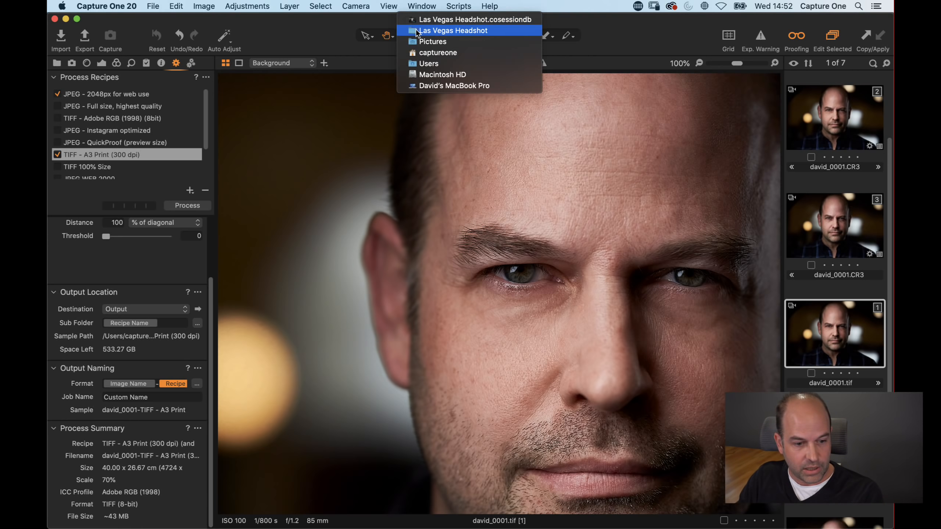
left_click(416, 31)
left_click(451, 154)
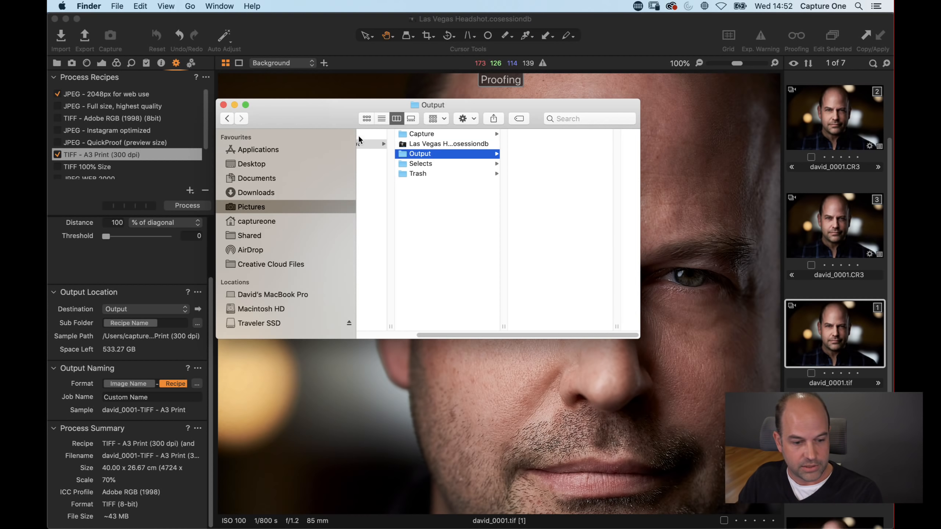
left_click_drag(313, 106, 362, 183)
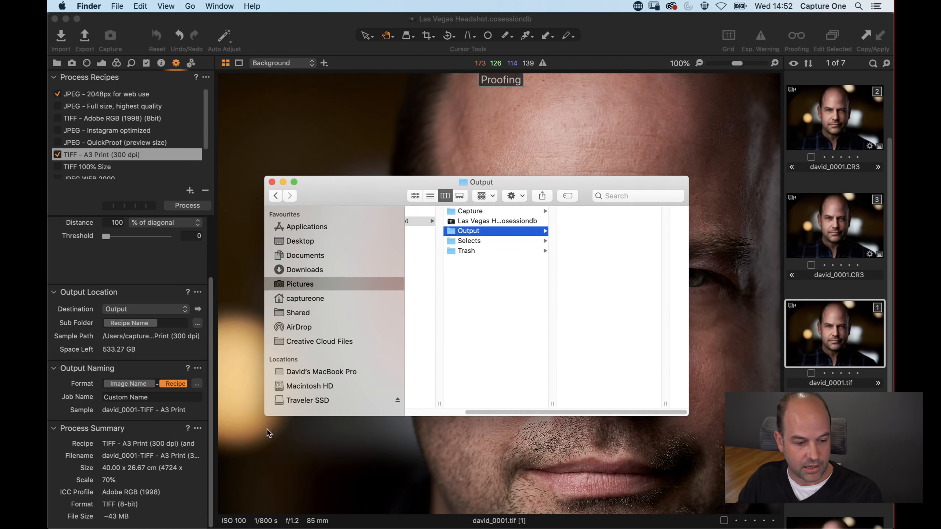
Step: Process the colour variant with the enabled recipes and preview the exported JPEG in its web-use output folder
left_click(191, 205)
key("super+Tab")
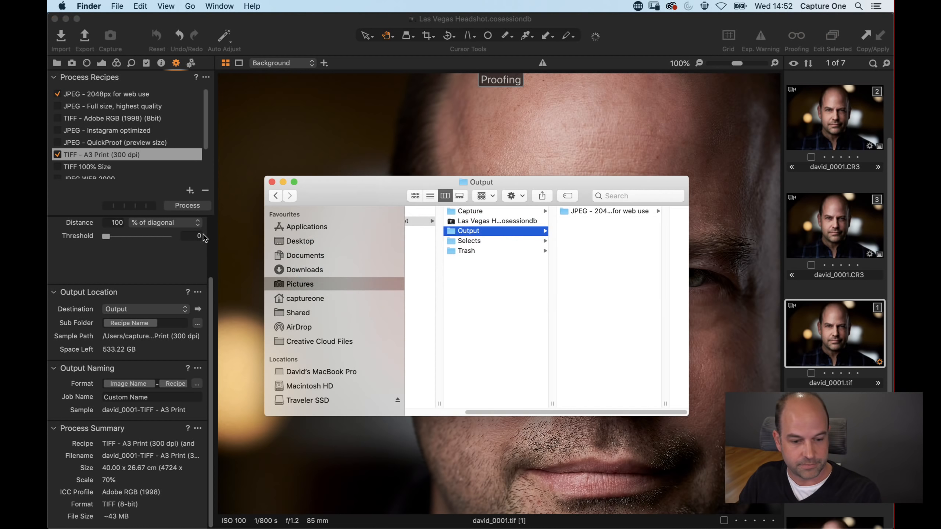
left_click(595, 210)
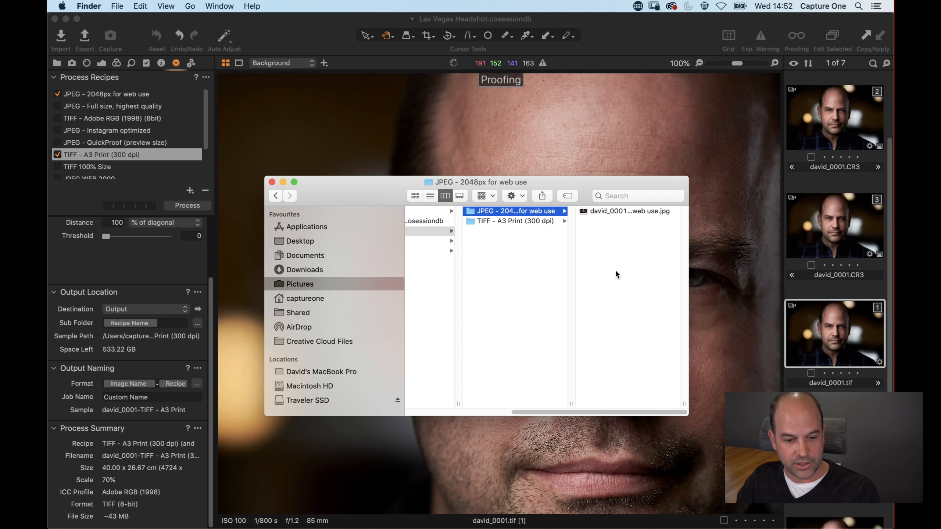
key("Down")
key("Up")
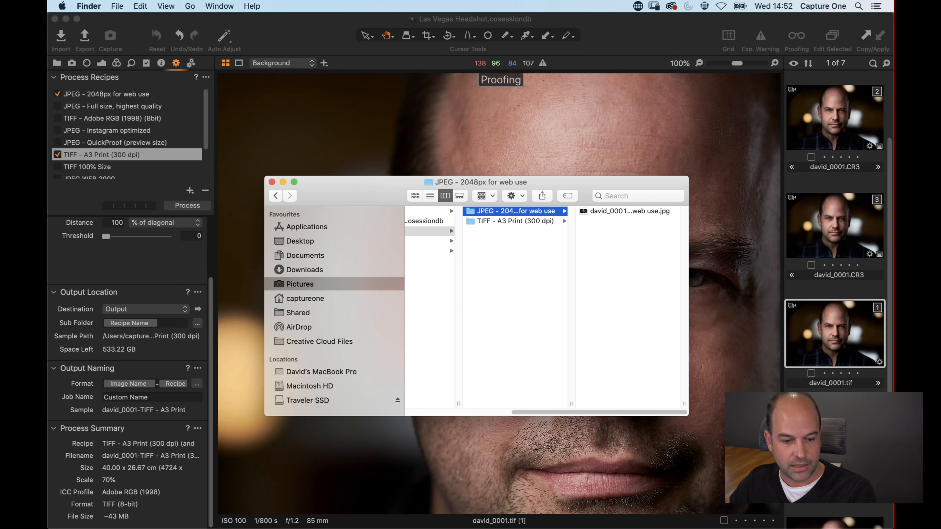
key("Right")
key("space")
key("space")
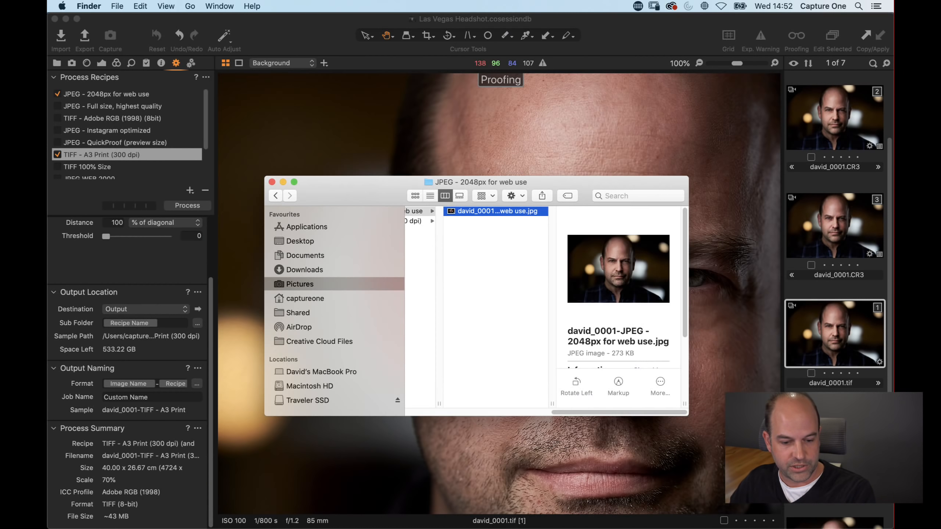
Step: Inspect the exported JPEG's file information, then open the TIFF A3 Print output folder and check the TIFF's dimensions
scroll(668, 322, "down", 3)
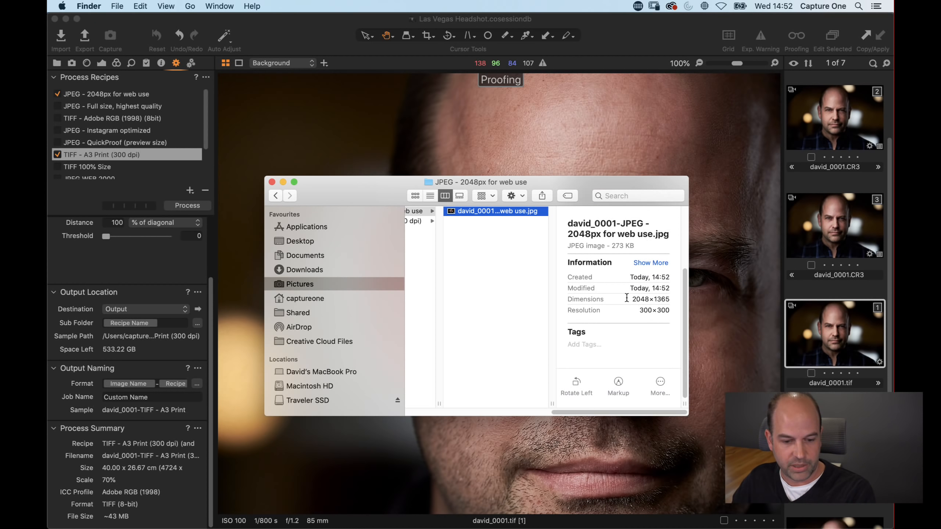
left_click(515, 351)
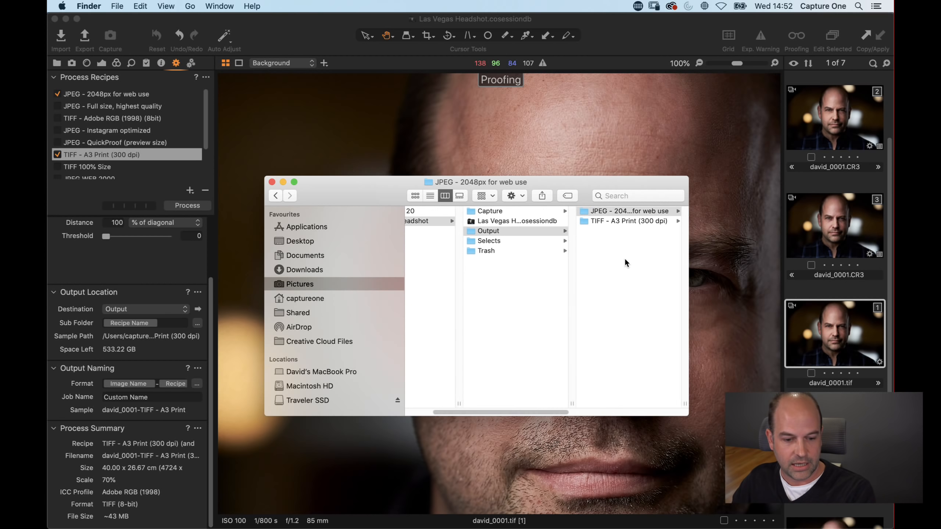
left_click(588, 219)
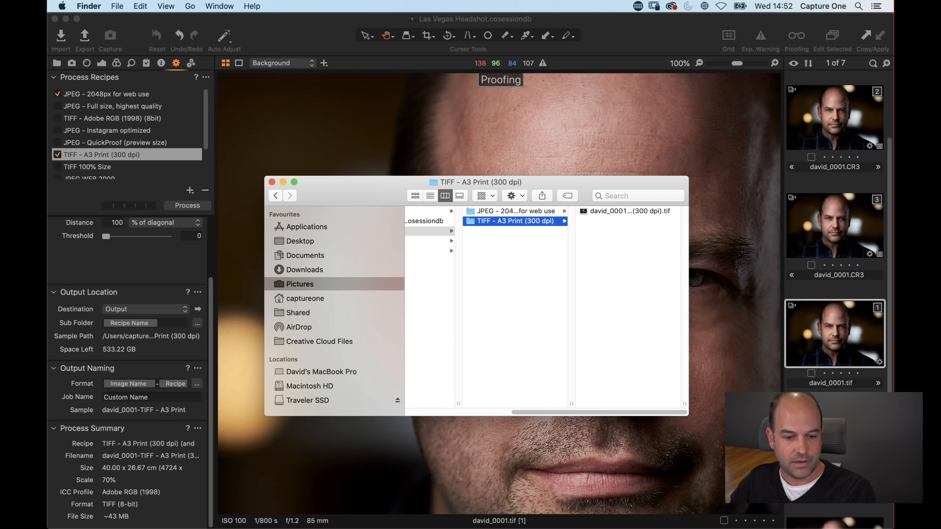
key("Right")
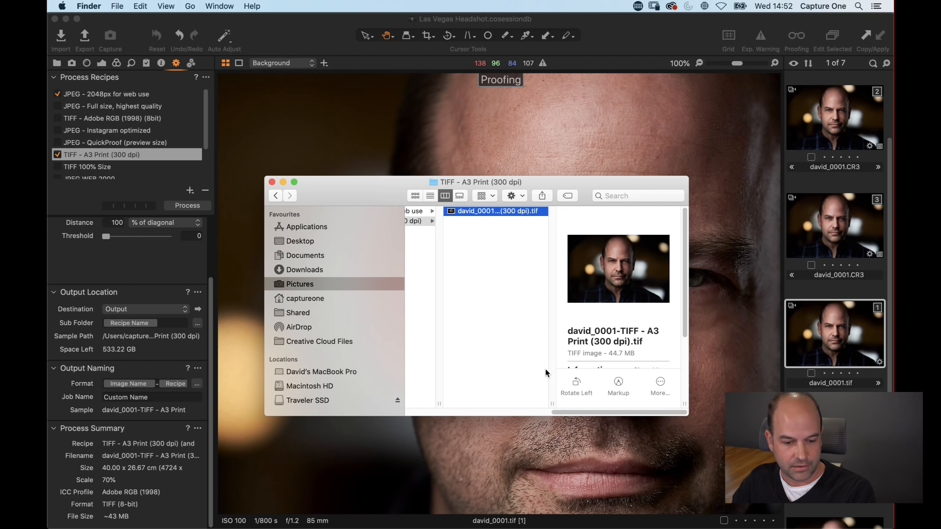
scroll(598, 287, "down", 3)
left_click_drag(630, 299, 670, 311)
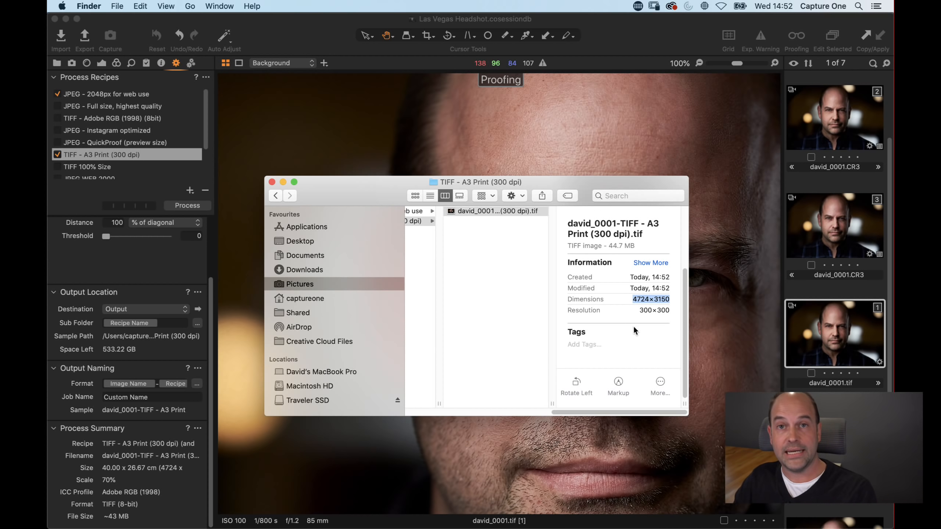
scroll(519, 315, "left", 5)
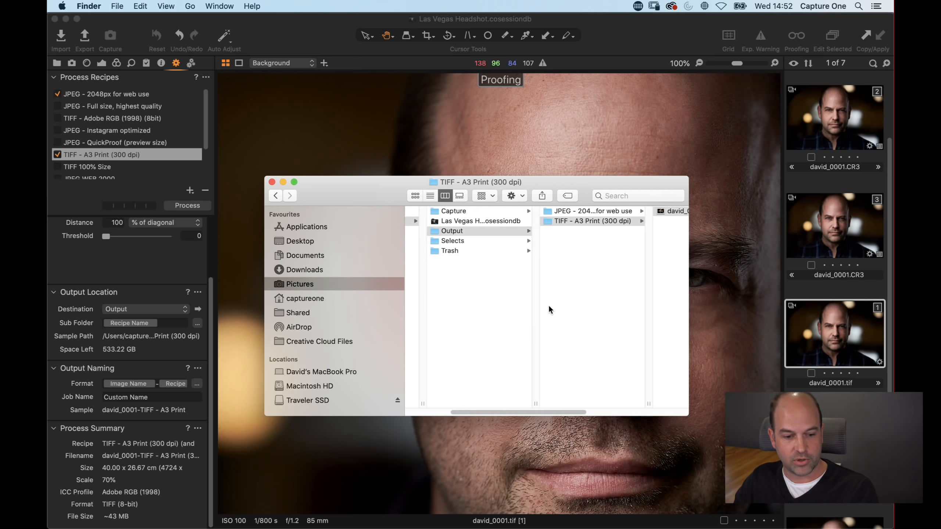
left_click(581, 215)
left_click(546, 222)
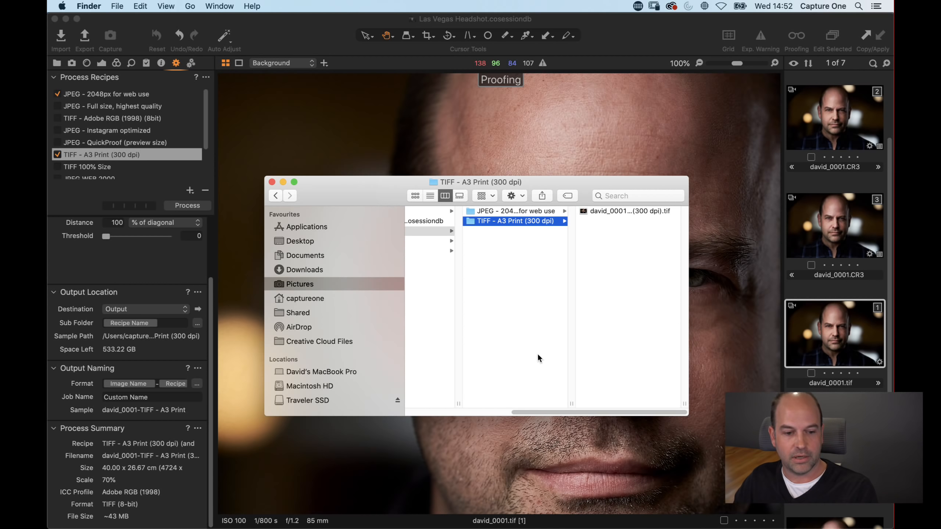
Step: Return to the Capture One session and turn off output proofing in the viewer
left_click(586, 126)
double_click(561, 224)
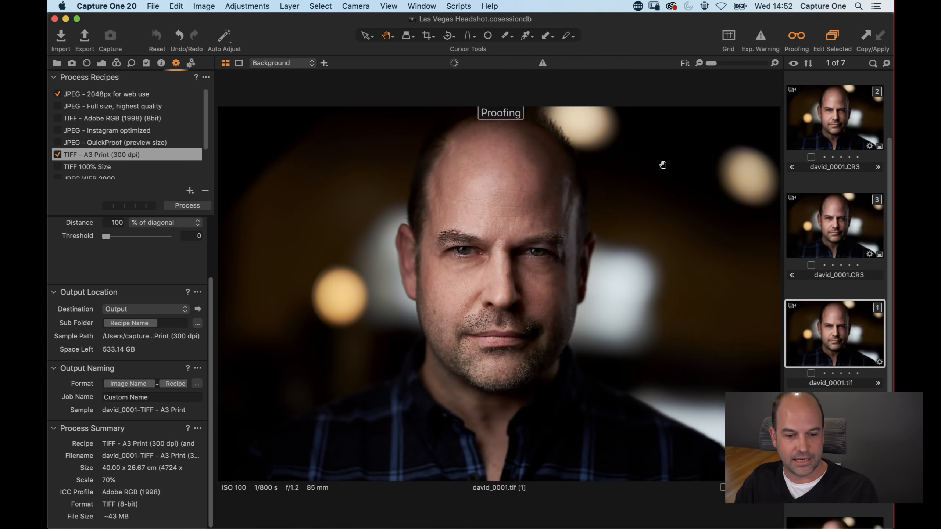
left_click(793, 41)
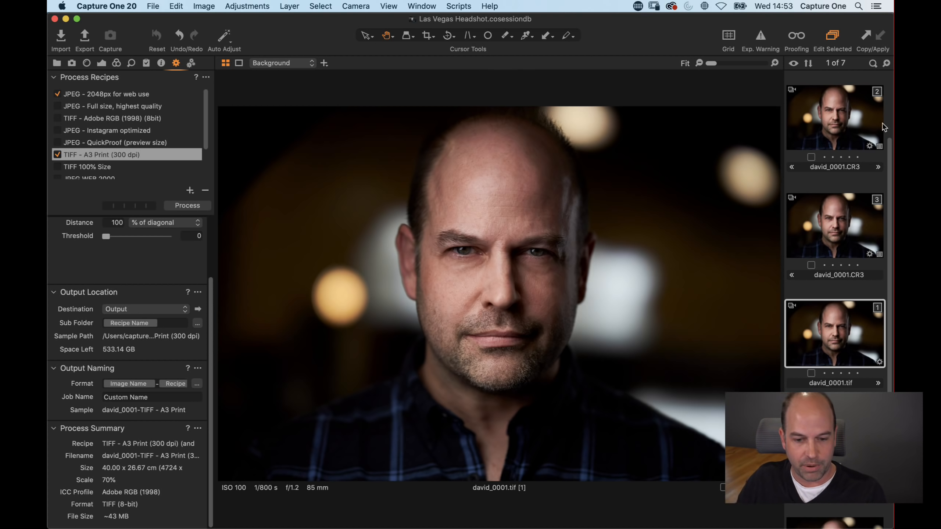
Step: Select the second david_0001.CR3 variant and its Skin tone layer in the Layers tool
left_click(840, 225)
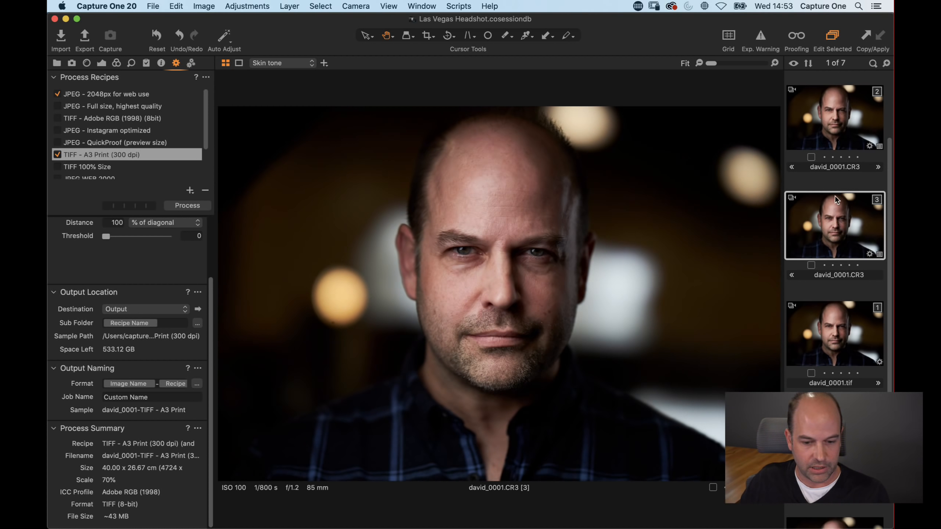
scroll(837, 208, "down", 1)
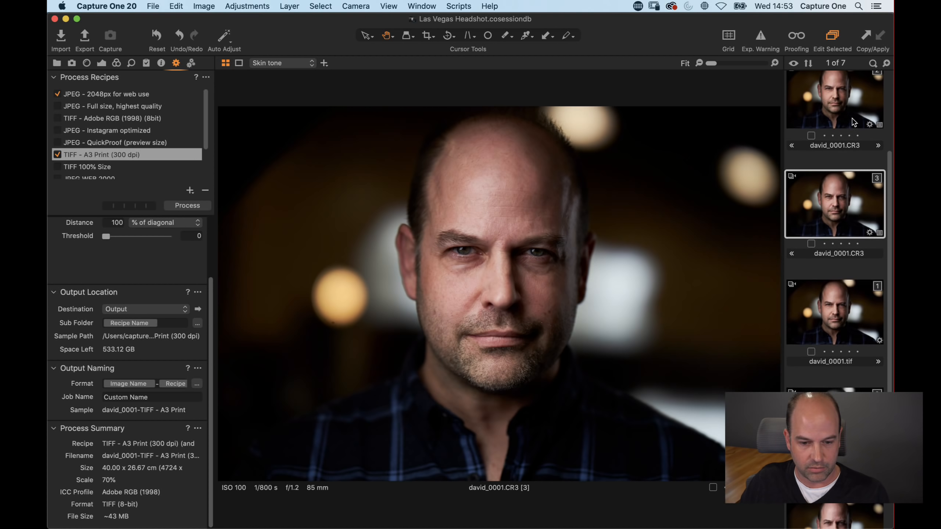
scroll(834, 200, "up", 4)
left_click(831, 182)
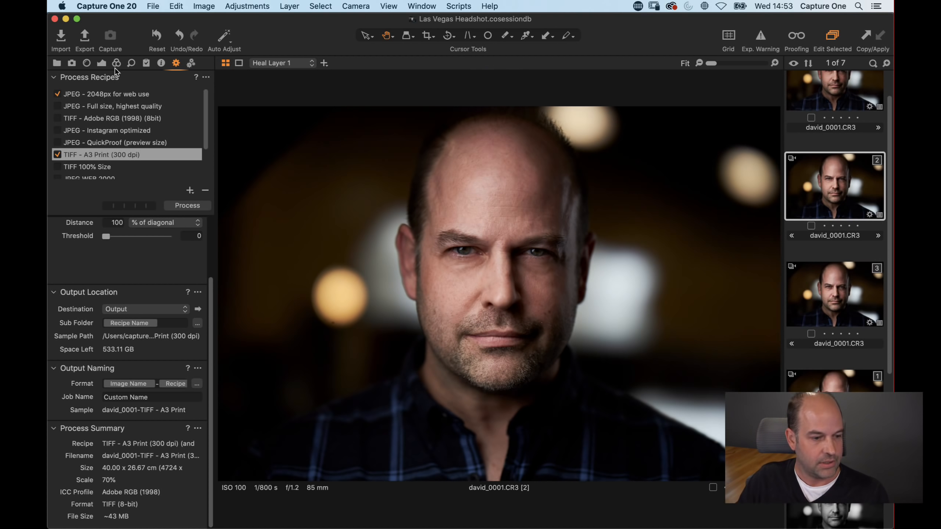
left_click(102, 63)
left_click(90, 213)
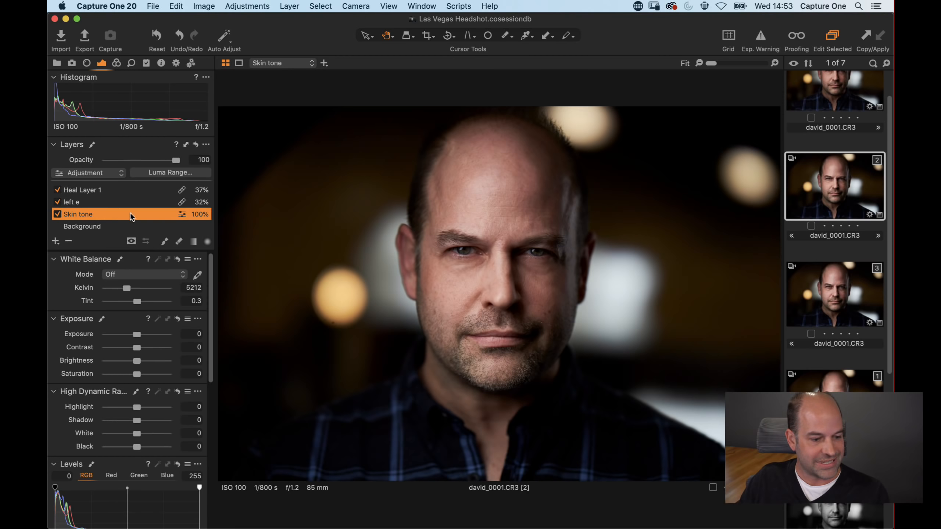
Step: Add a new filled adjustment layer, Layer 1, and preview its mask on the face
left_click(466, 264)
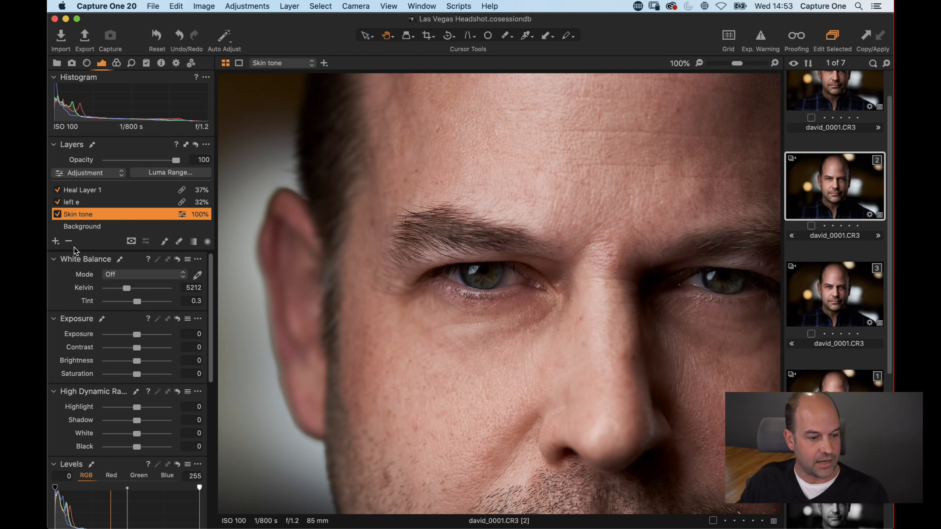
left_click(55, 241)
left_click(69, 248)
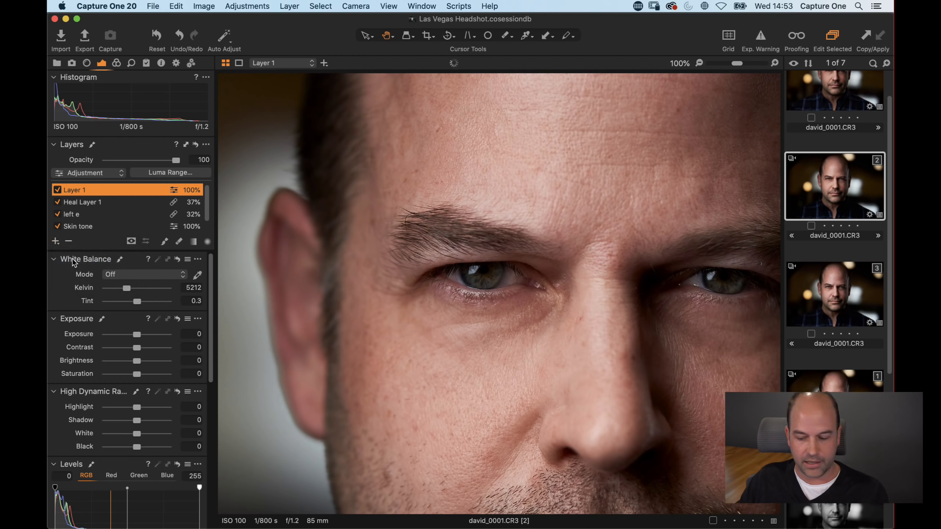
key("m")
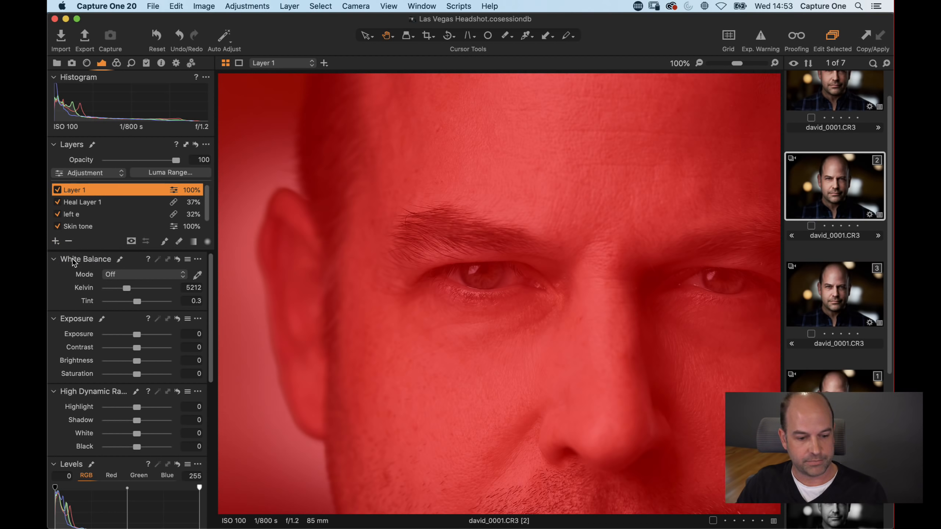
key("m")
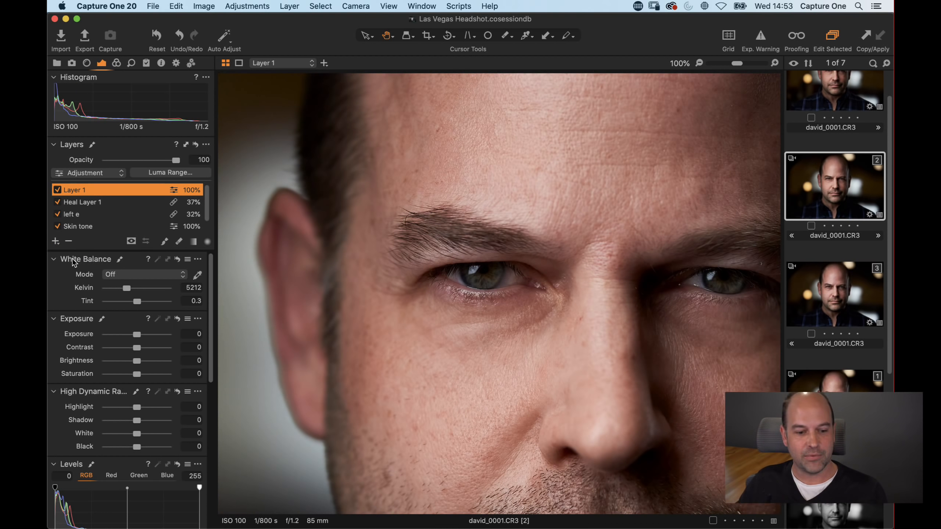
Step: Set Layer 1's Exposure to 0.04, Contrast to 5 and Brightness to 22 to brighten the image
double_click(404, 261)
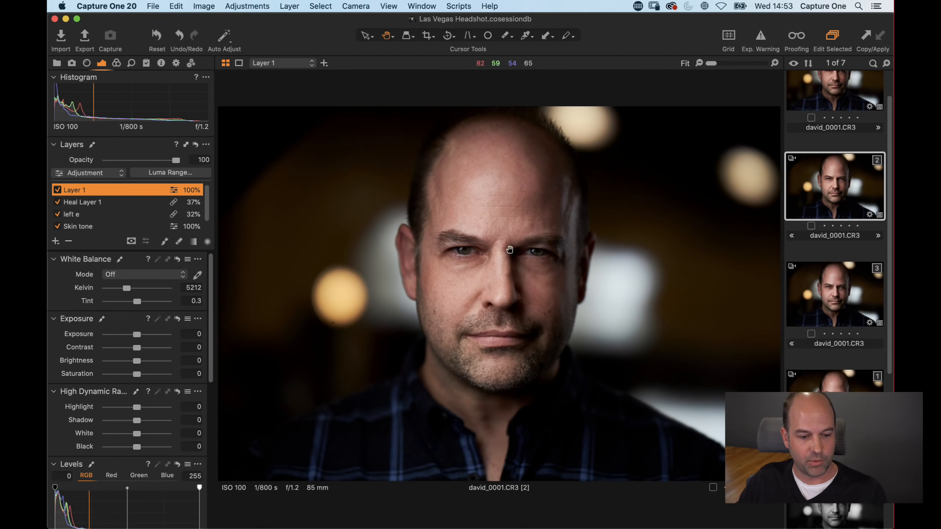
scroll(475, 255, "up", 2)
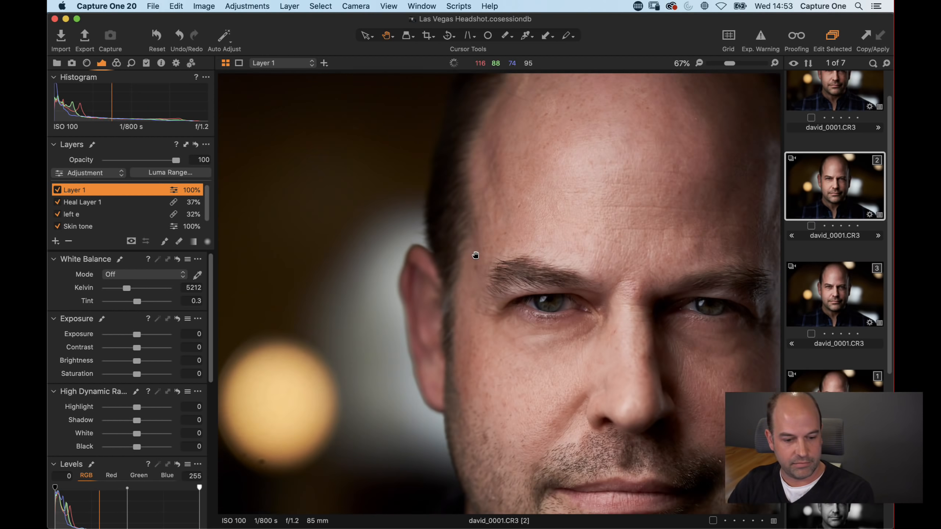
left_click_drag(658, 342, 567, 295)
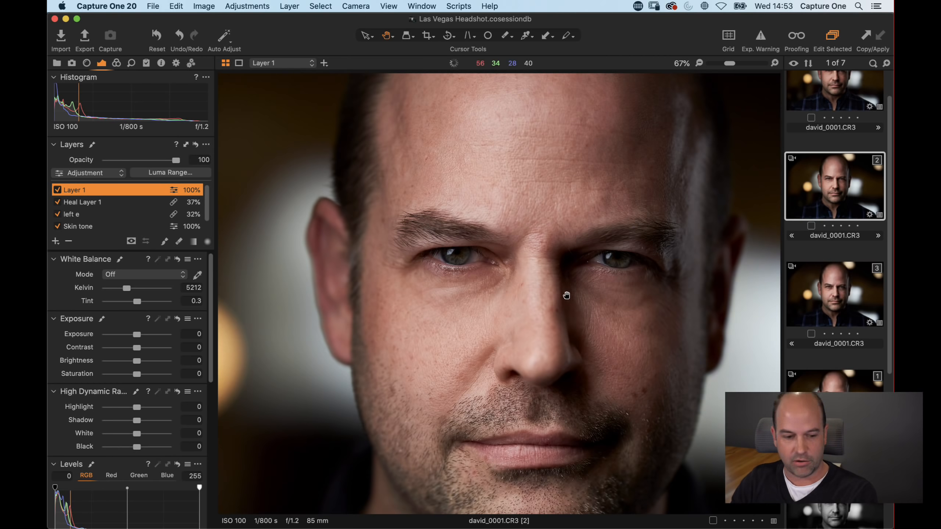
key("m")
key("m")
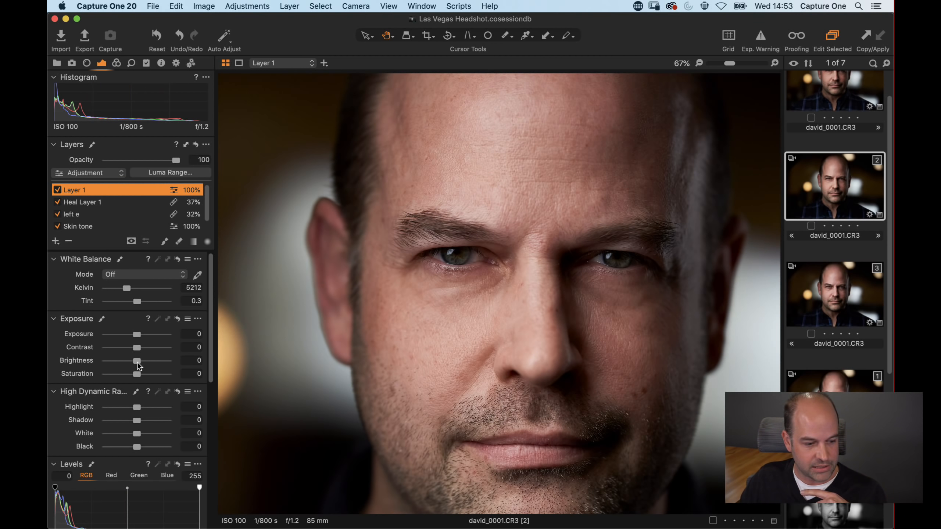
mouse_move(136, 361)
left_mouse_down()
mouse_move(144, 365)
mouse_move(140, 348)
mouse_move(146, 361)
mouse_move(138, 338)
mouse_move(160, 364)
mouse_move(150, 361)
left_mouse_up()
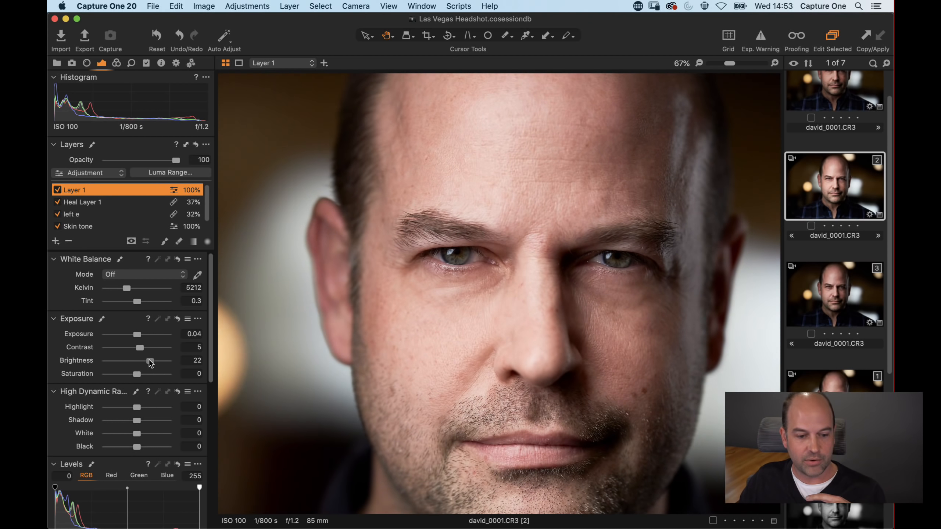
Step: Clear Layer 1's mask and brush the brightening back in over both eyes
right_click(97, 191)
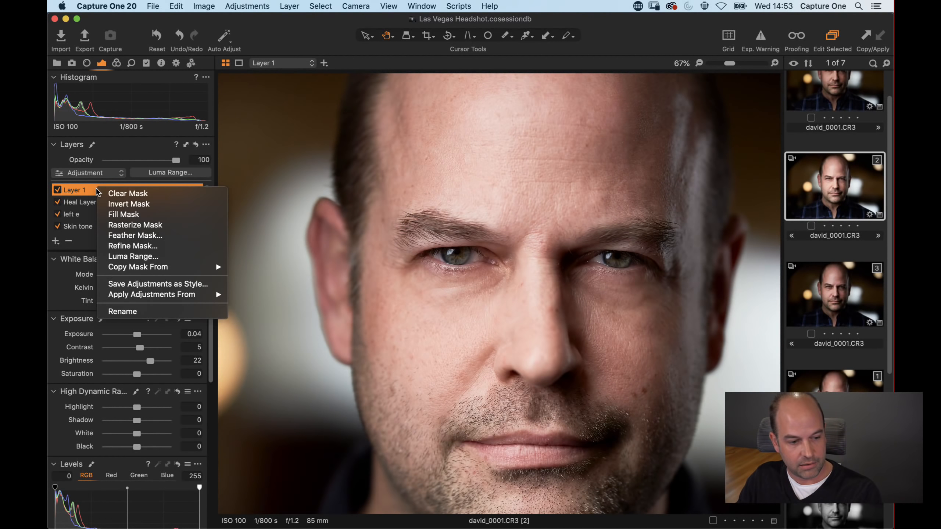
left_click(142, 194)
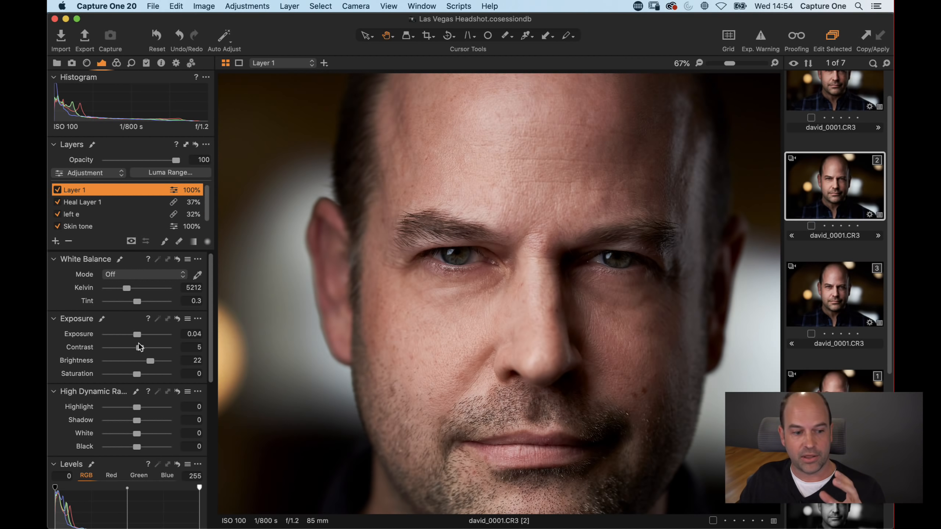
left_click(166, 242)
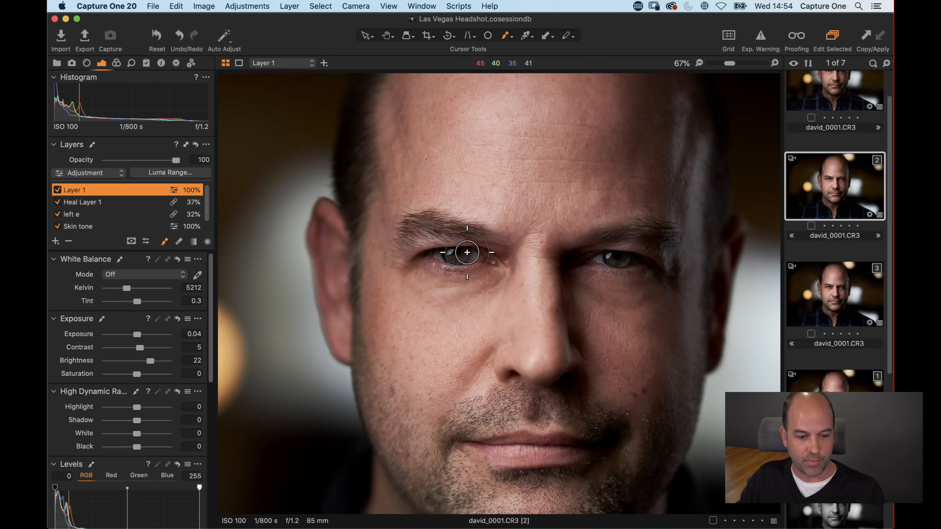
right_click(458, 253)
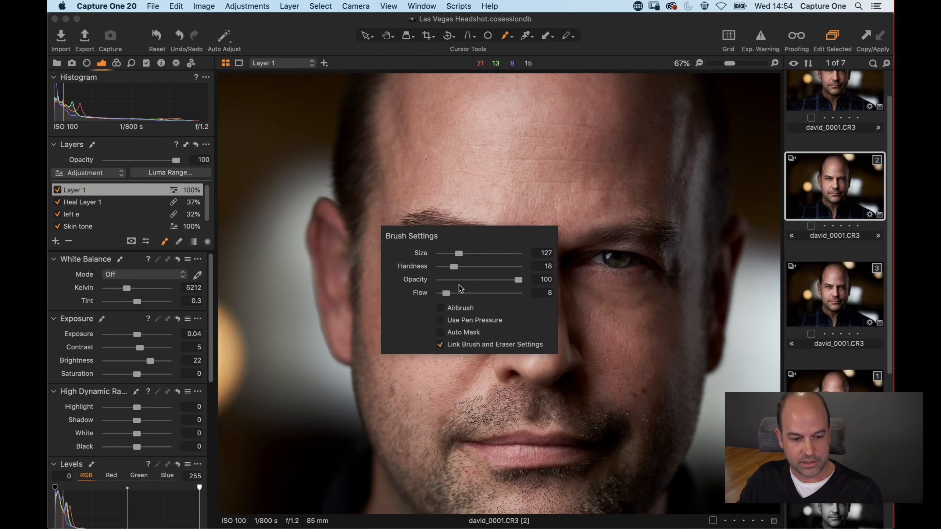
left_click_drag(452, 256, 456, 253)
mouse_move(605, 264)
left_mouse_down()
mouse_move(615, 256)
mouse_move(604, 252)
mouse_move(623, 259)
left_mouse_up()
left_click_drag(469, 257, 444, 255)
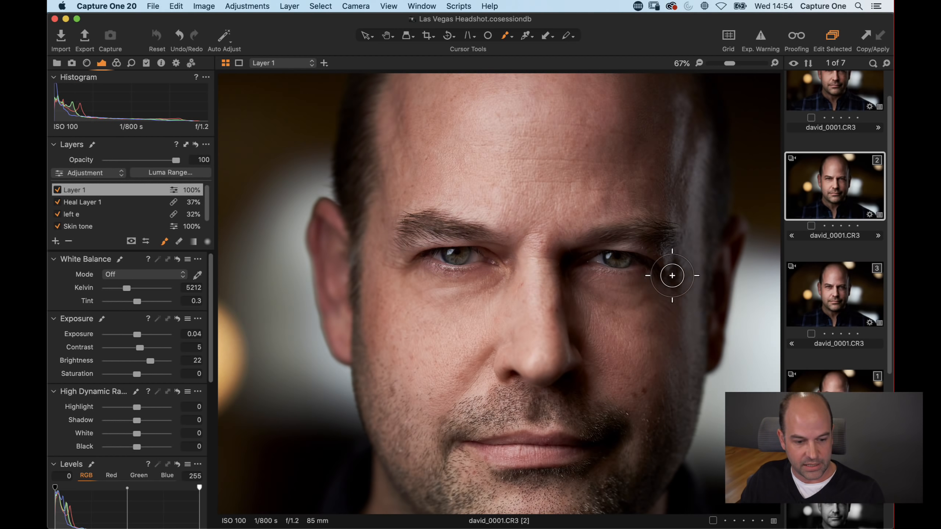
Step: Compare Layer 1 on and off, then erase part of its mask around the subject's left eye
left_click(57, 190)
left_click(57, 191)
left_click(57, 190)
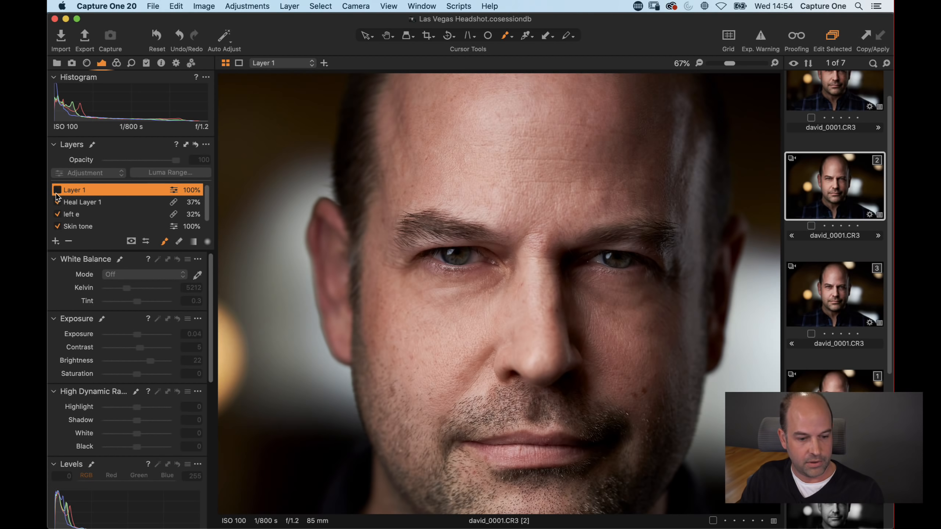
left_click(57, 190)
left_click(58, 190)
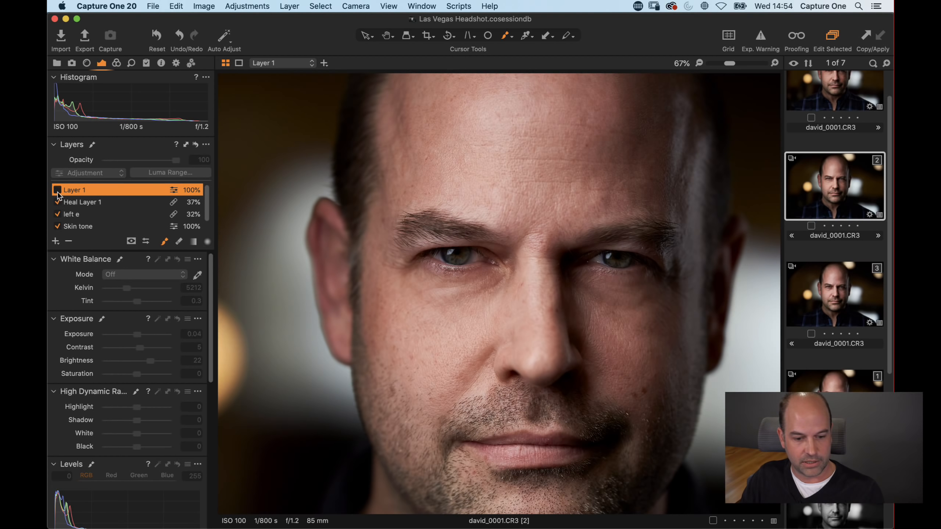
left_click(58, 190)
key("e")
mouse_move(660, 246)
left_mouse_down()
mouse_move(597, 230)
mouse_move(613, 229)
mouse_move(652, 236)
mouse_move(598, 234)
left_mouse_up()
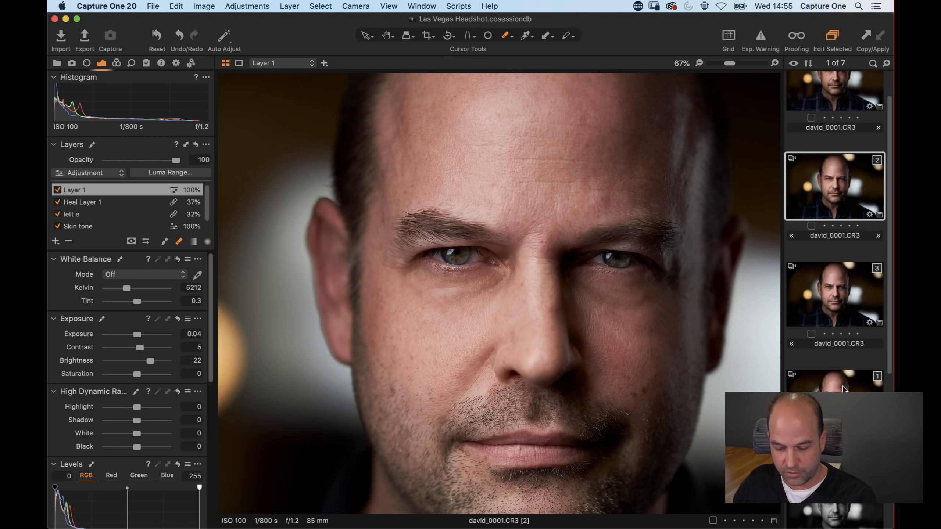
Step: Copy only the Skin tone layer from david_0001 and apply it to david_0011.CR3
scroll(835, 211, "down", 4)
scroll(841, 393, "down", 2)
left_click(840, 398, "super")
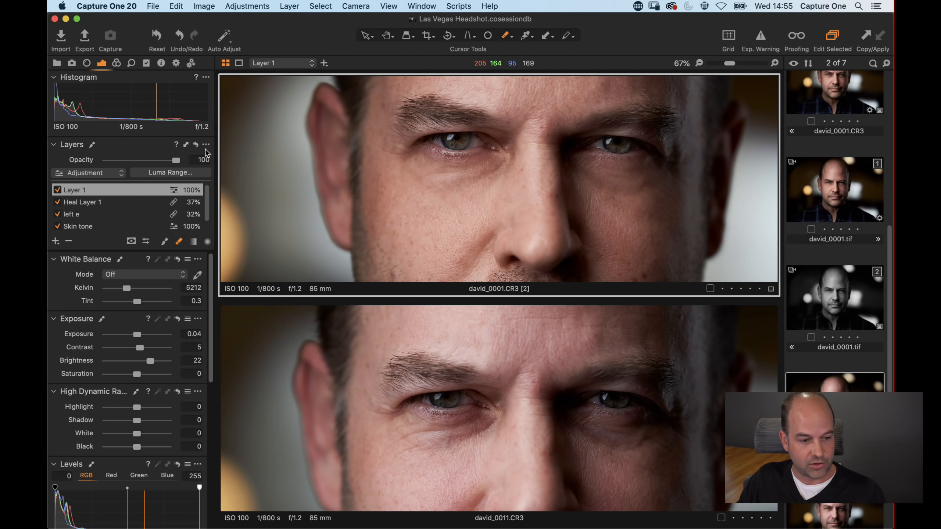
left_click(188, 145)
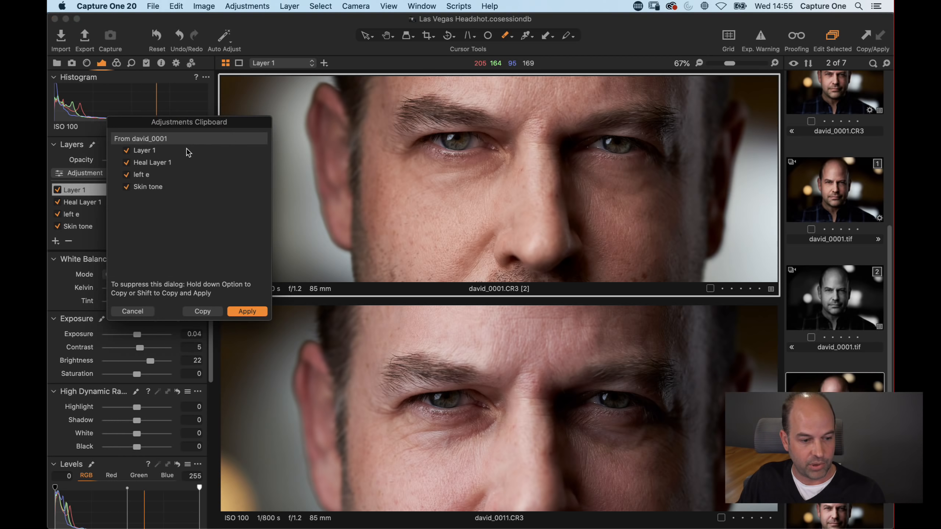
left_click(127, 163)
left_click(127, 174)
left_click(126, 150)
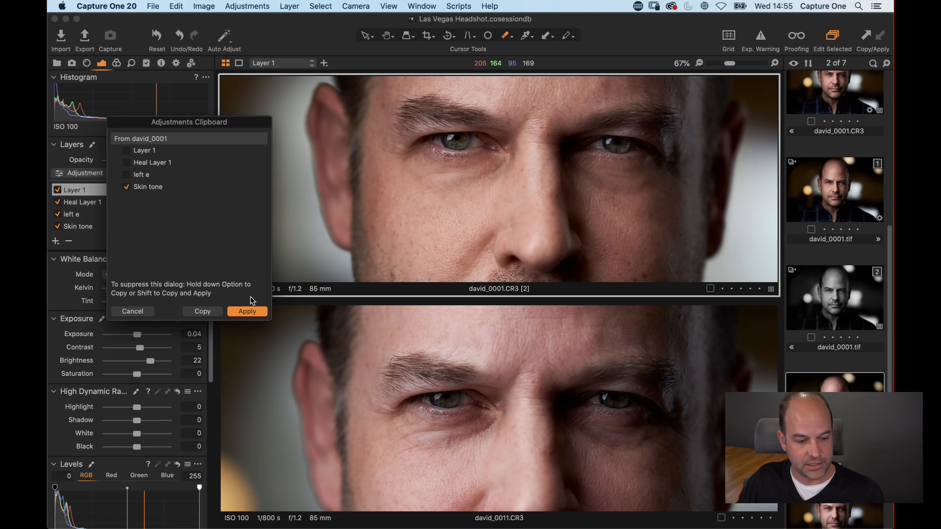
left_click(248, 312)
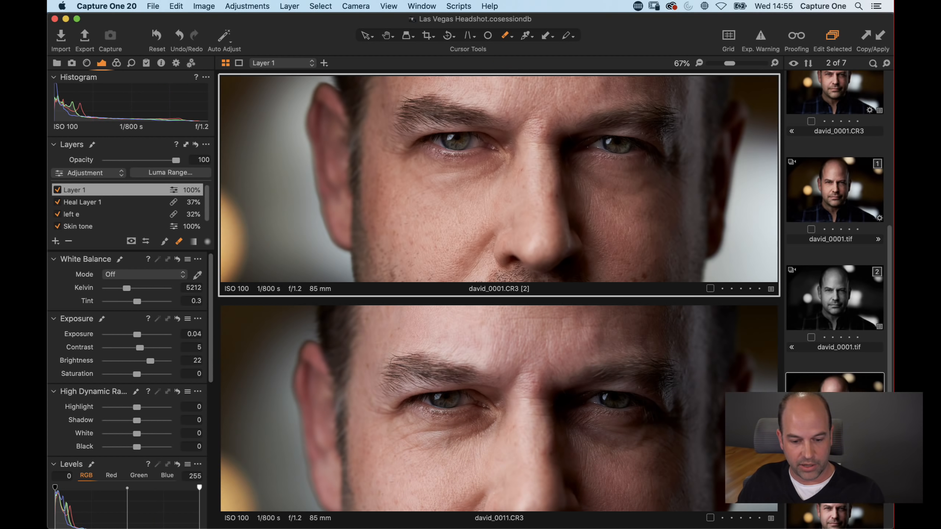
Step: Select david_0011.CR3 and its Skin tone layer to review the applied adjustment
left_click(834, 467)
left_click(835, 408)
left_click(115, 193)
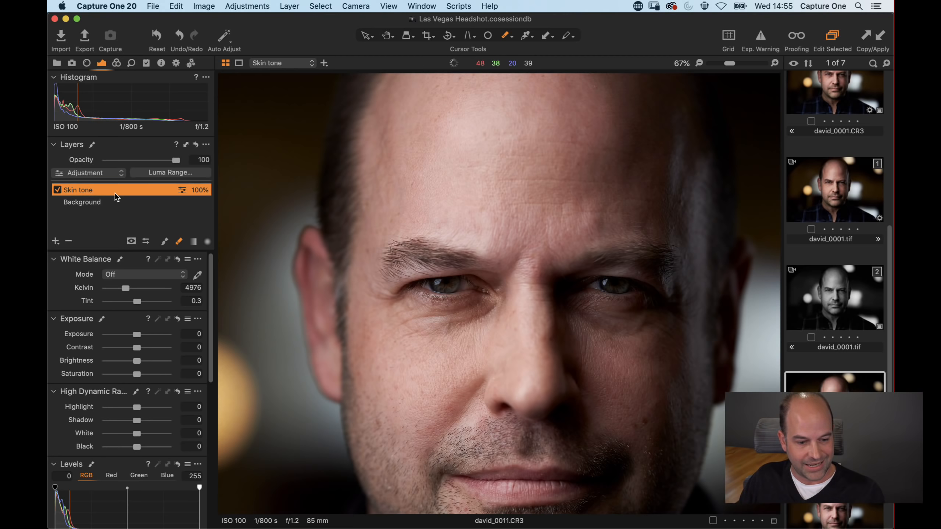
Step: Display the Skin tone mask on david_0011.CR3, then Layer 1's eye mask on the second david_0001.CR3 variant, and hide it
key("m")
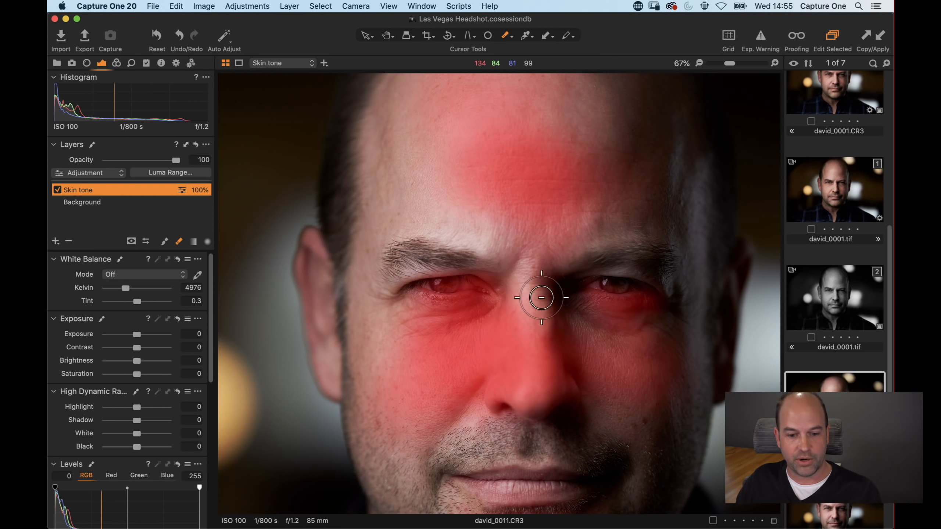
scroll(830, 169, "up", 3)
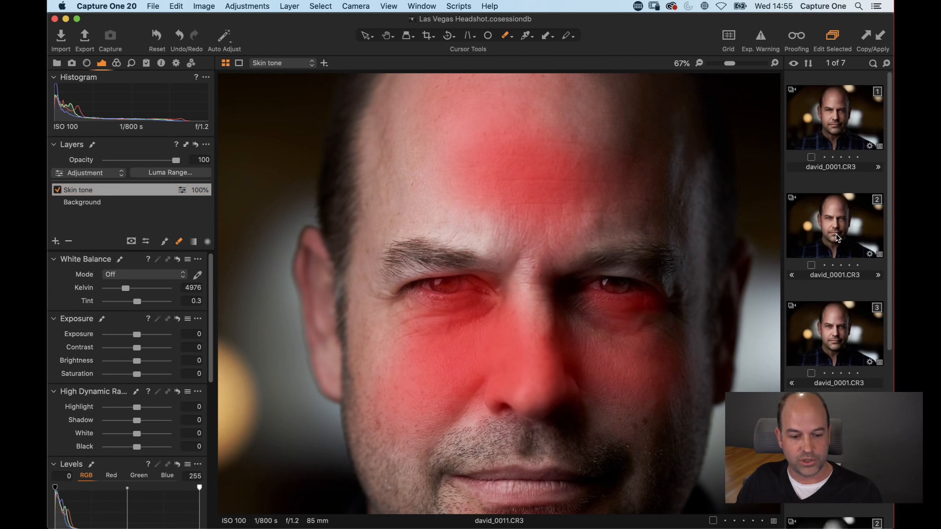
left_click(835, 234)
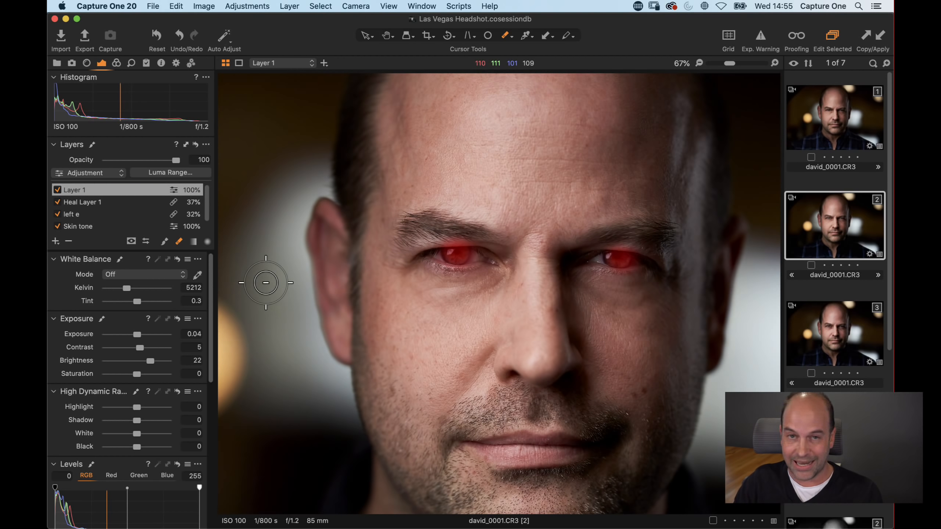
key("m")
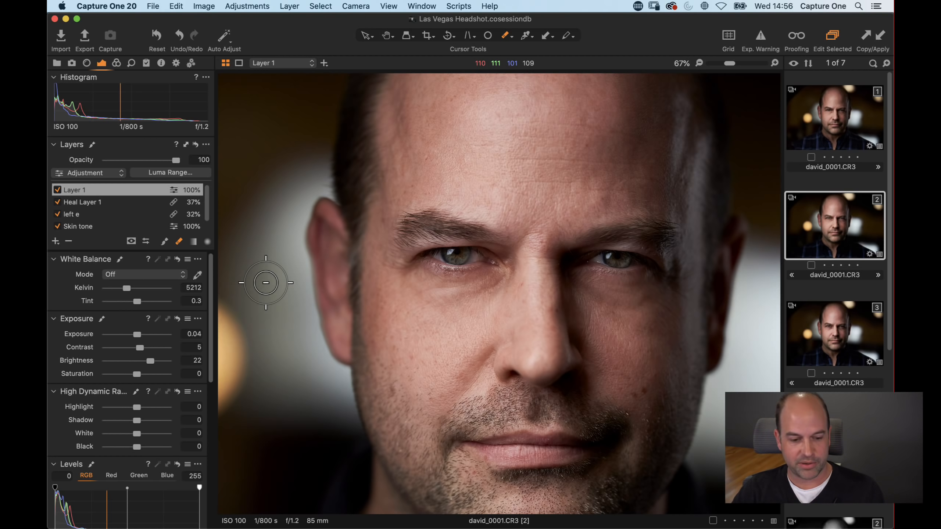
Step: Fit the image to the window and step through the david_0001 variants to compare them, ending on david_0001.tif
key("h")
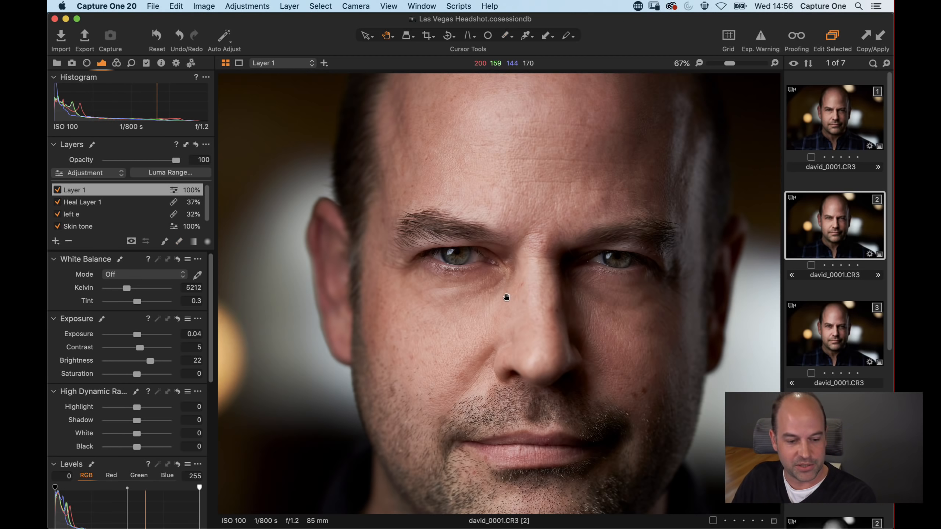
double_click(513, 309)
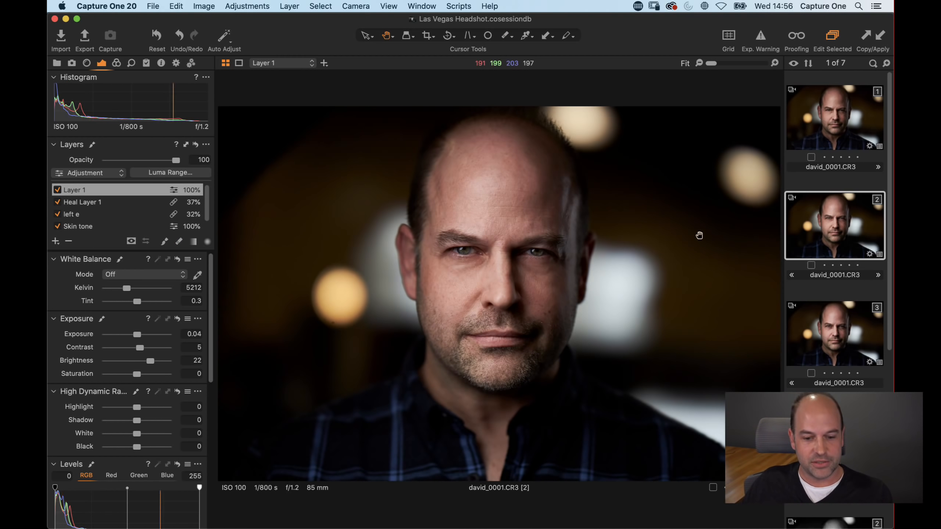
left_click(839, 172)
left_click(831, 343)
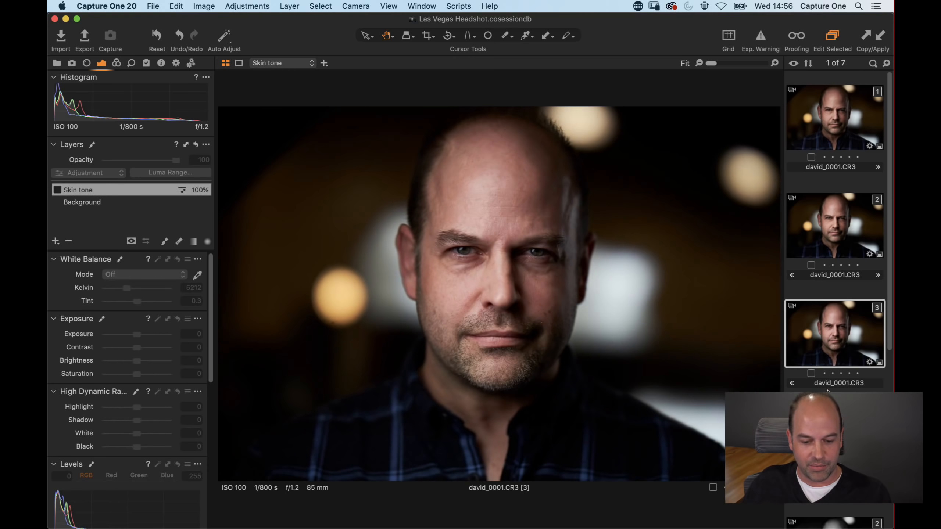
scroll(831, 401, "down", 2)
left_click(831, 404)
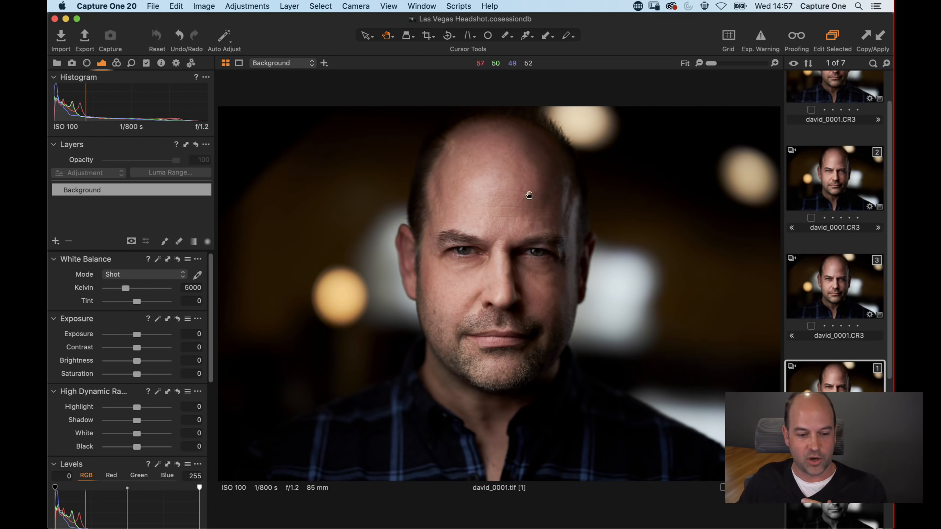
left_click(344, 295)
left_click(451, 279)
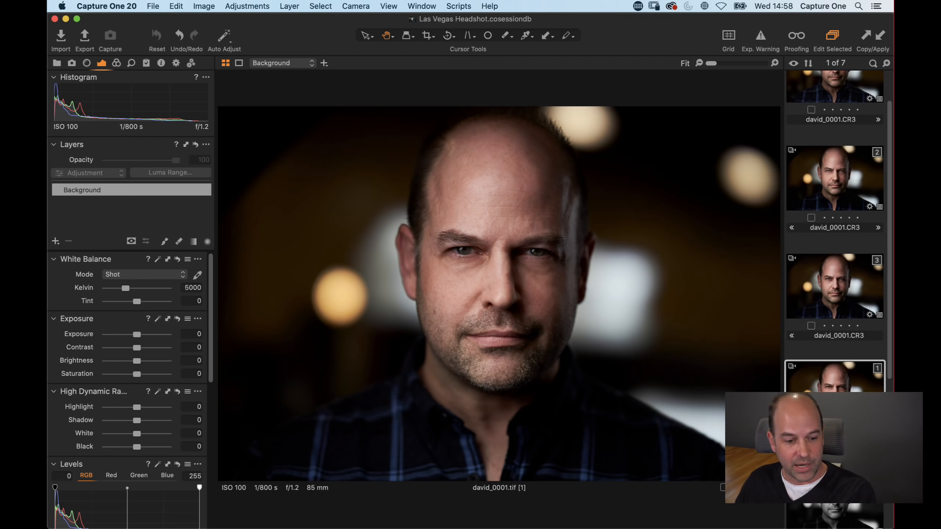
Step: Switch to Affinity Photo and inspect the retouched david_0001.tif, zooming out to see the whole portrait
key("super+Tab")
key("super+Tab")
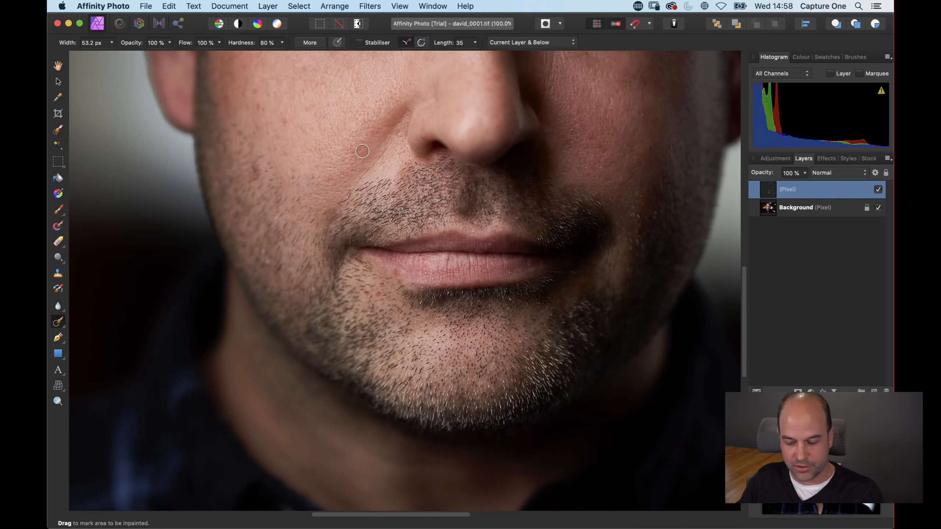
mouse_move(360, 159)
left_mouse_down()
mouse_move(365, 325)
mouse_move(374, 303)
left_mouse_up()
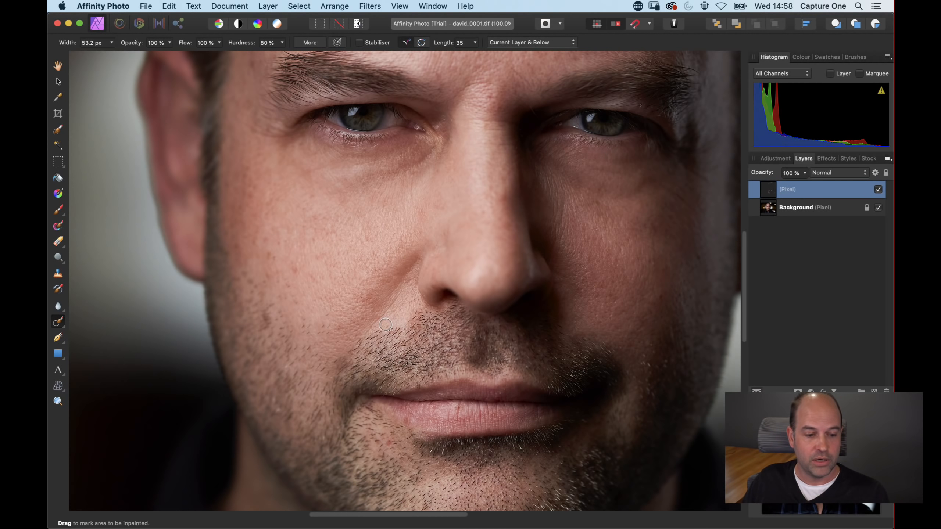
key("super+minus")
key("super+minus")
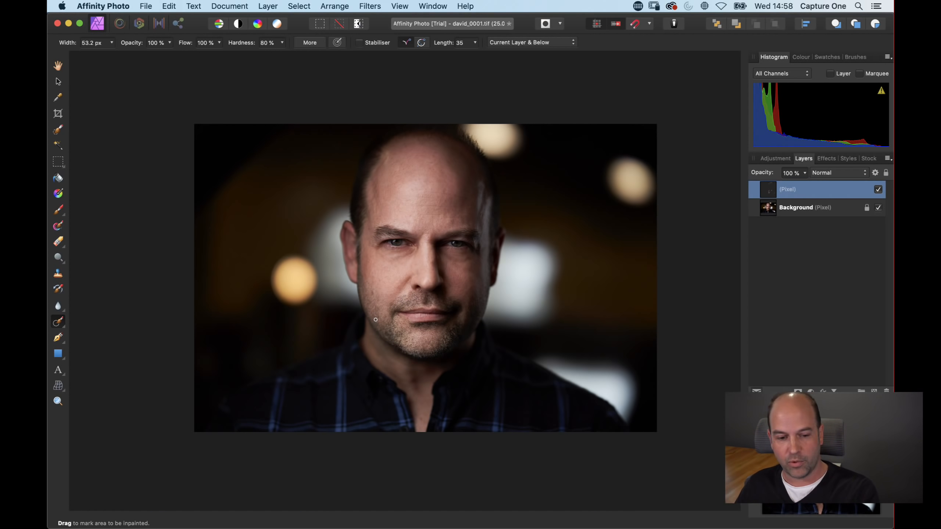
key("super+Tab")
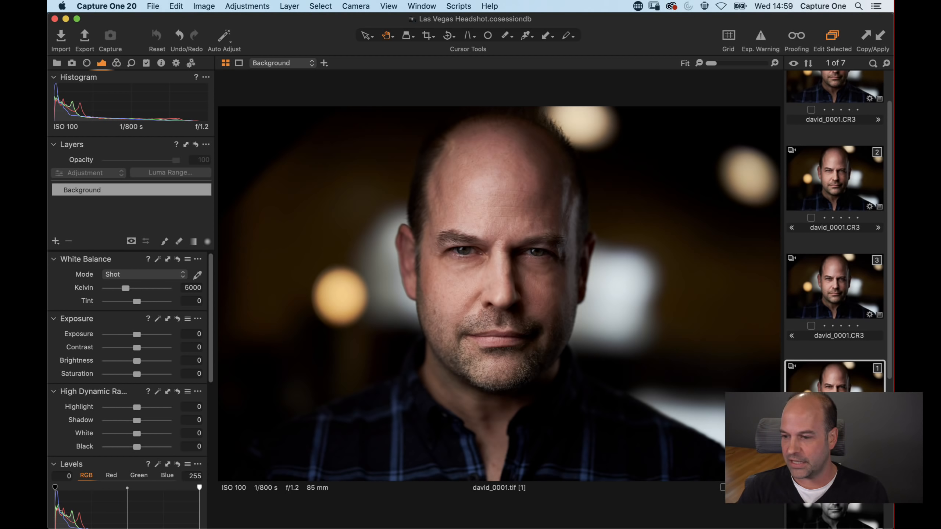
key("super+Tab")
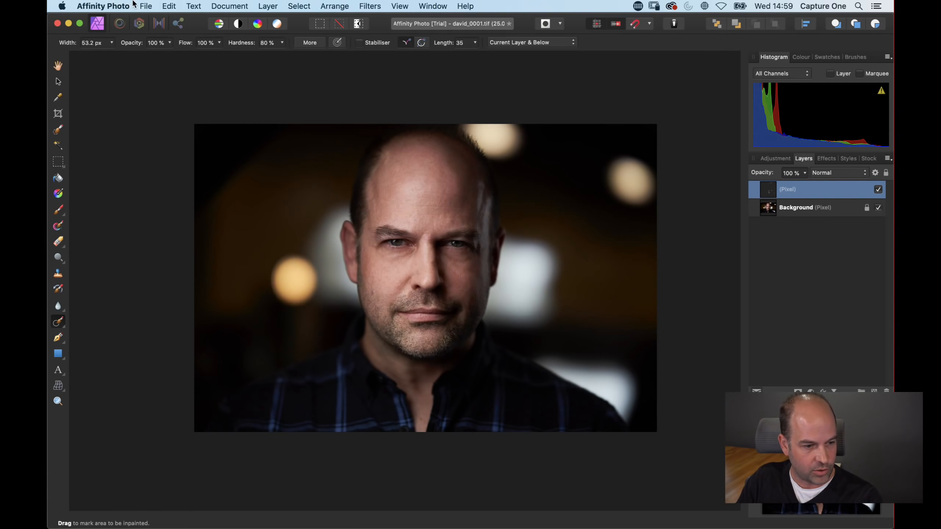
left_click(145, 6)
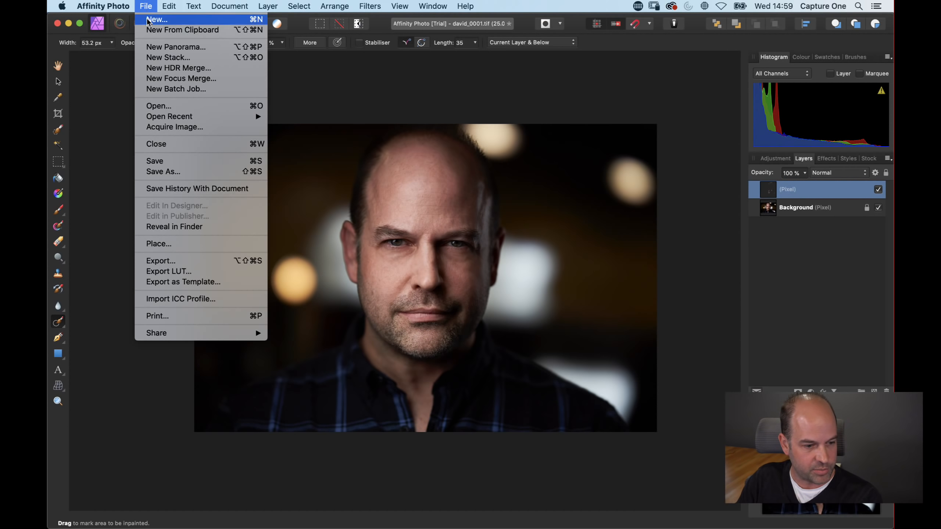
left_click(200, 172)
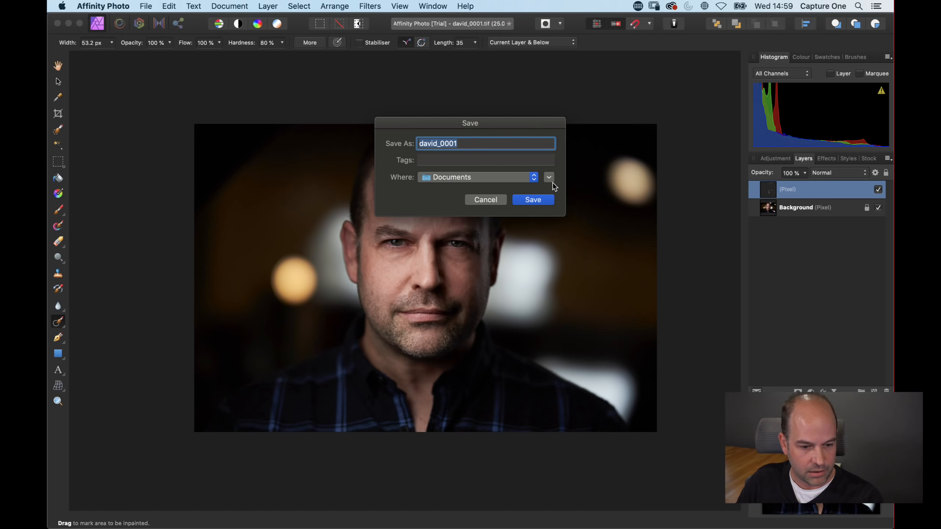
left_click(550, 178)
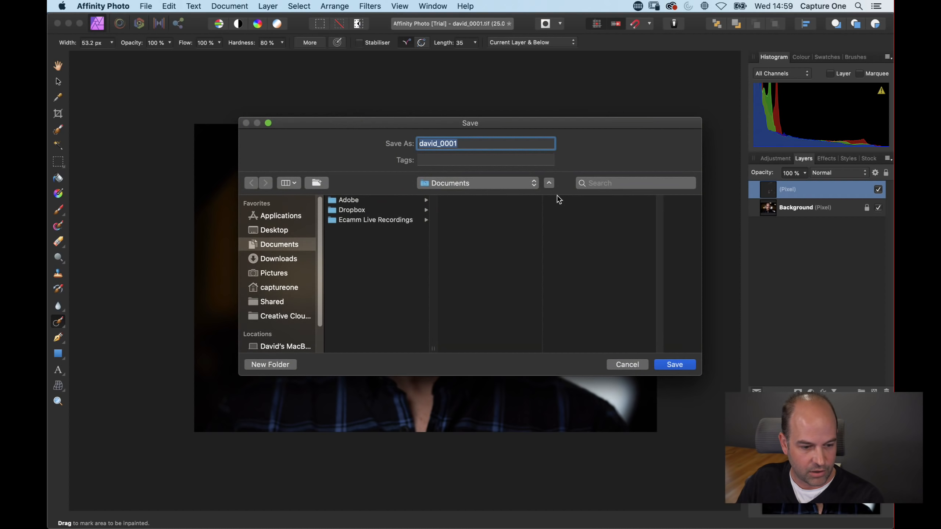
left_click(628, 364)
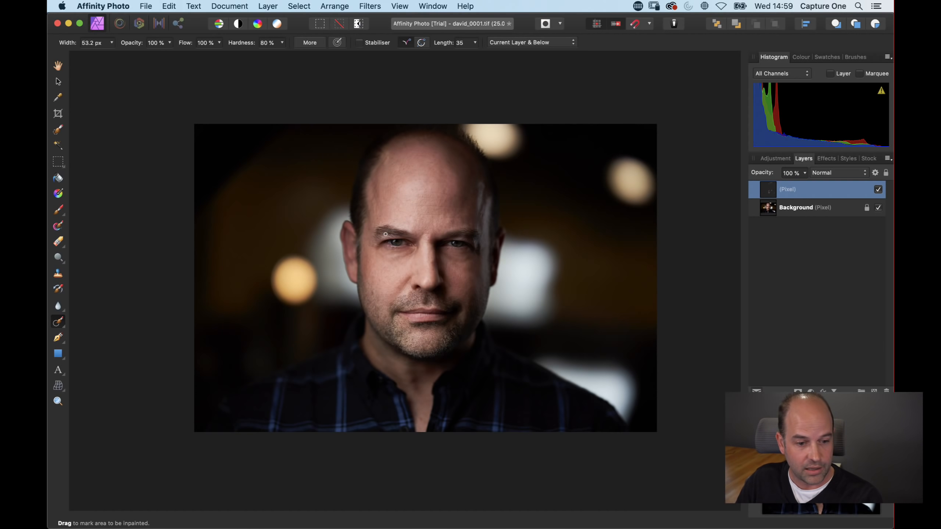
key("super+Tab")
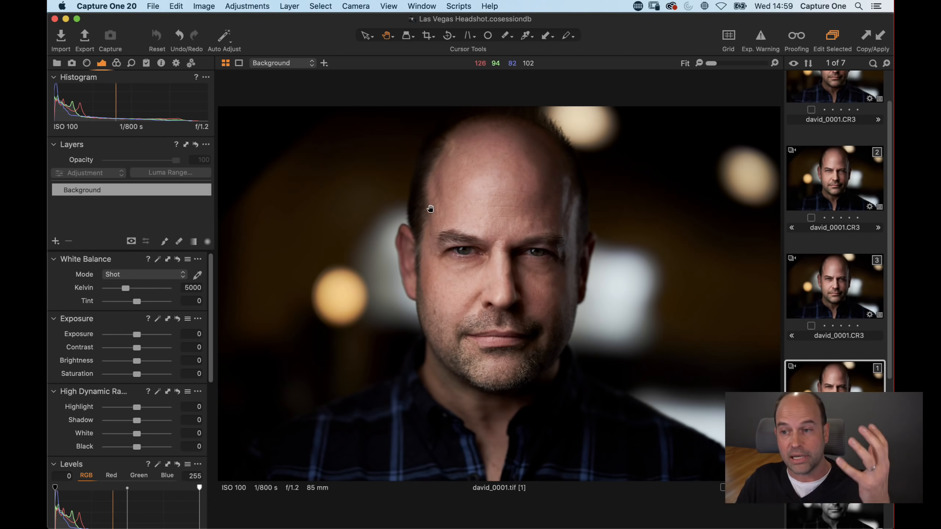
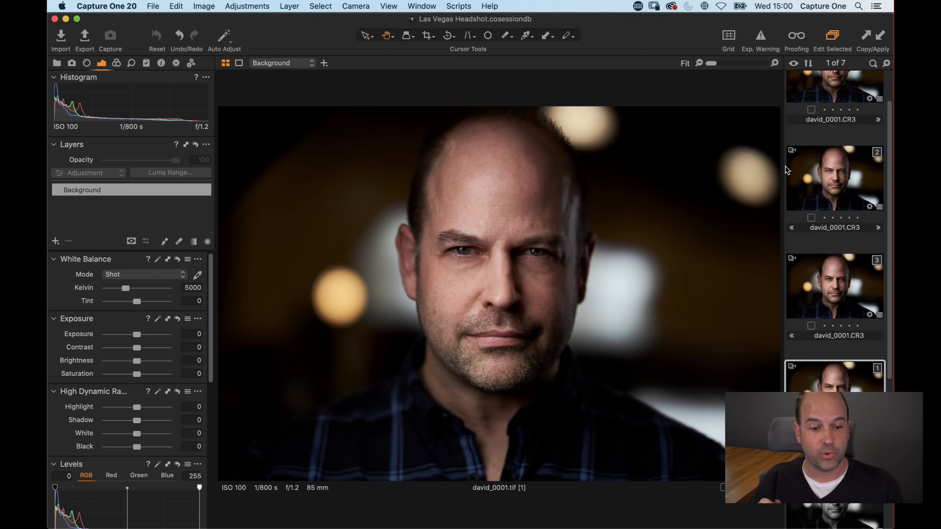
Step: Review the Auto Adjust options and step through the david_0001.CR3 variants in the filmstrip
left_click(230, 41)
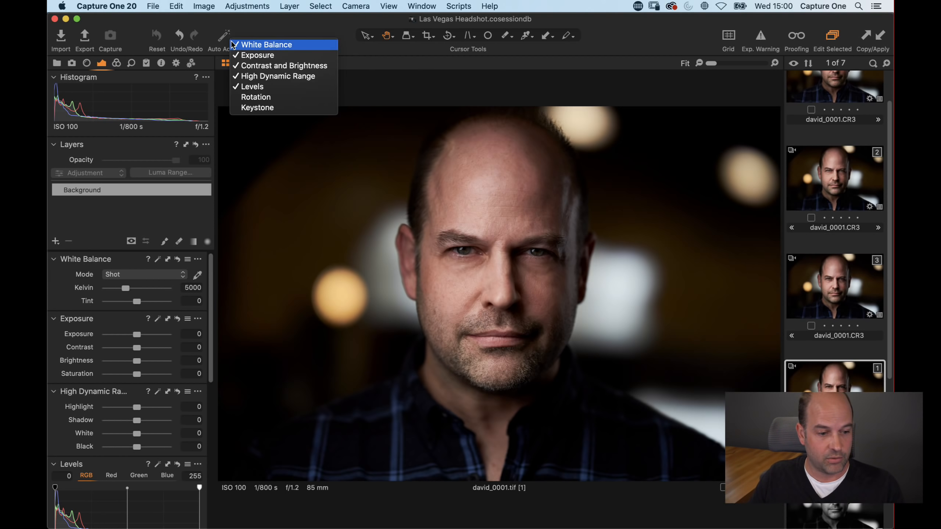
left_click(270, 22)
scroll(820, 187, "up", 2)
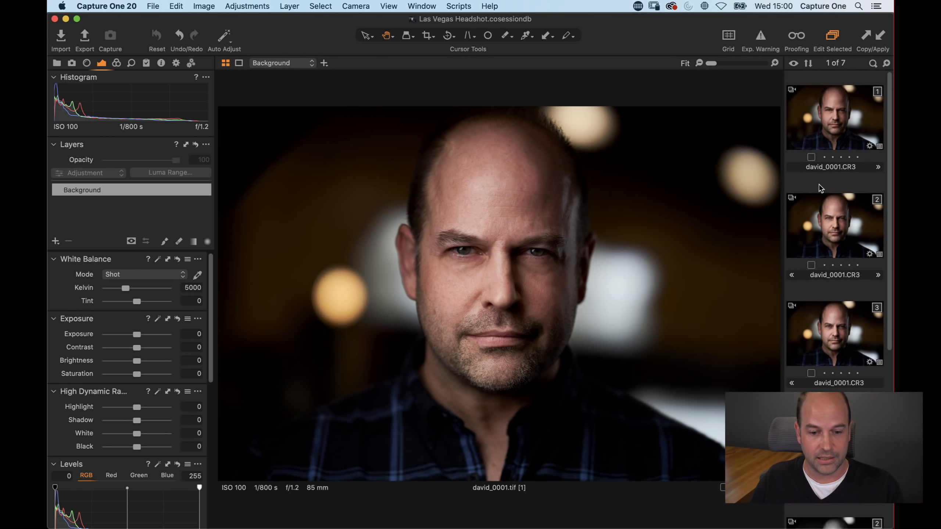
left_click(836, 112)
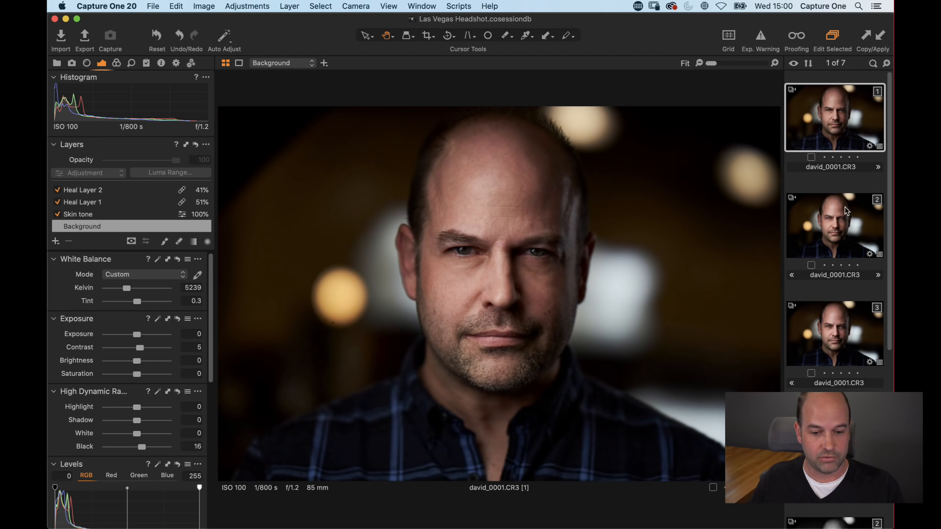
left_click(846, 222)
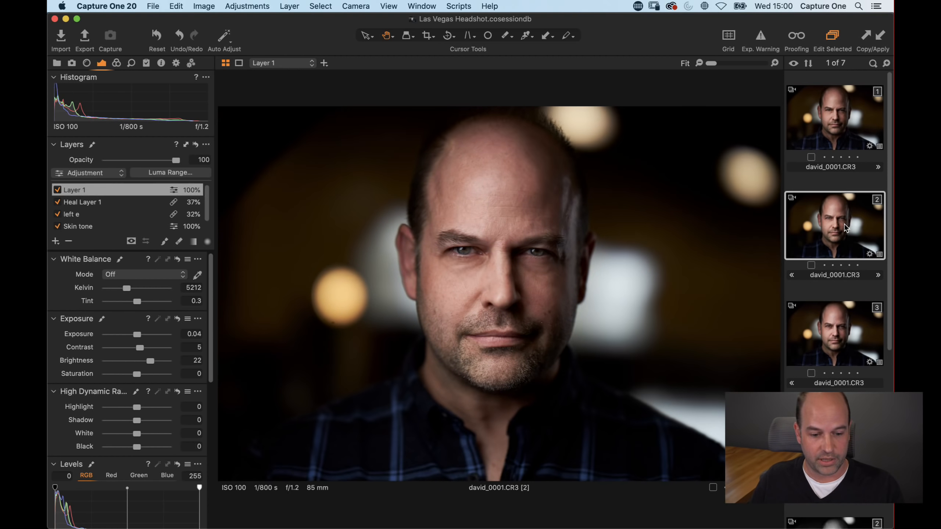
Step: Clone the first david_0001.CR3 variant to make a fresh unedited copy
left_click(827, 132)
left_click(204, 6)
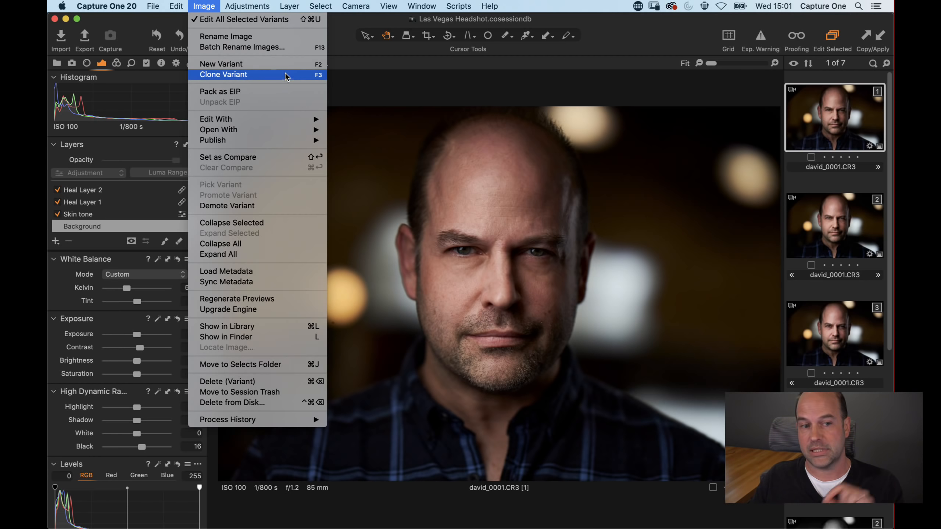
left_click(278, 68)
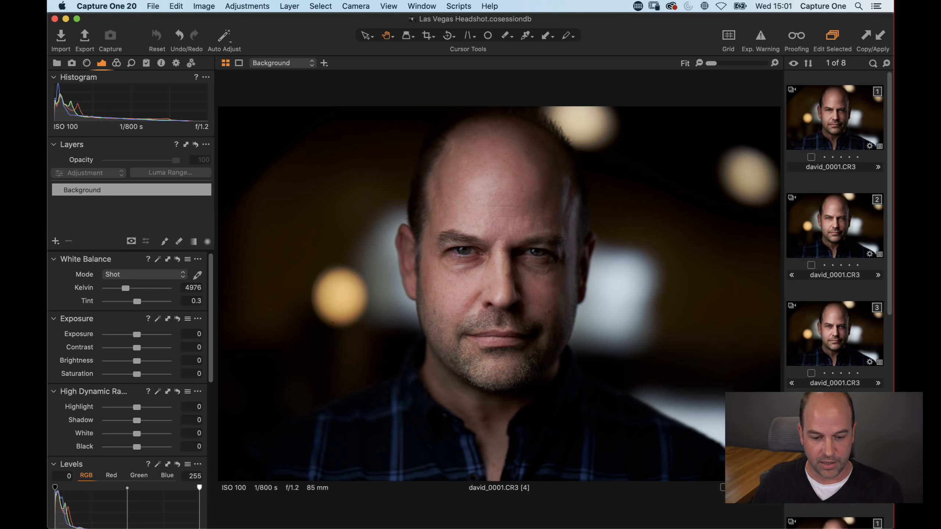
Step: Try Auto Adjust and various Exposure and Shadow settings on the clone, then reset its adjustments
left_click(225, 37)
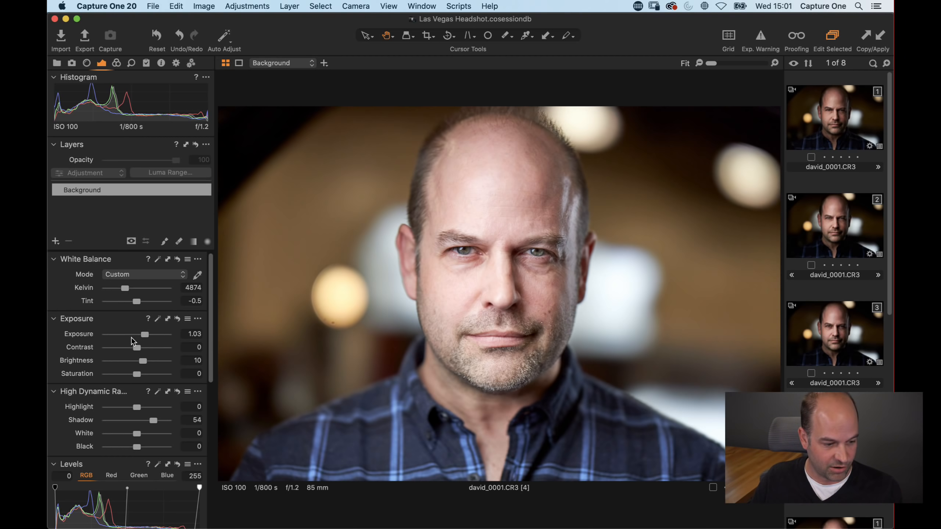
left_click_drag(144, 334, 122, 335)
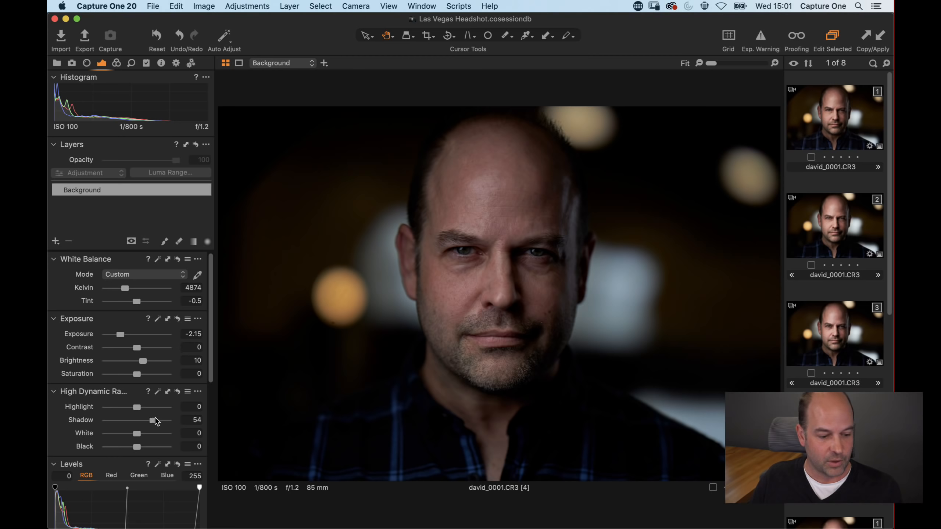
left_click_drag(154, 419, 142, 422)
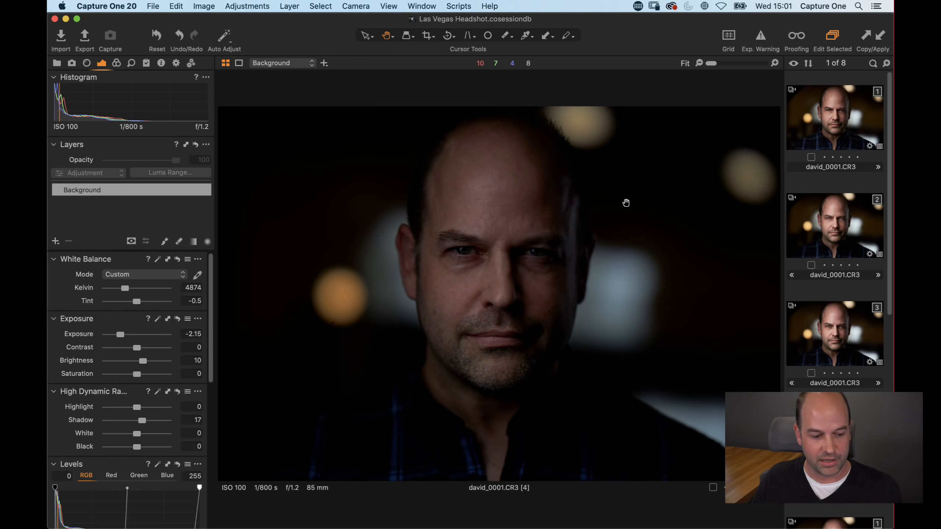
left_click_drag(120, 335, 143, 334)
left_click_drag(142, 420, 137, 420)
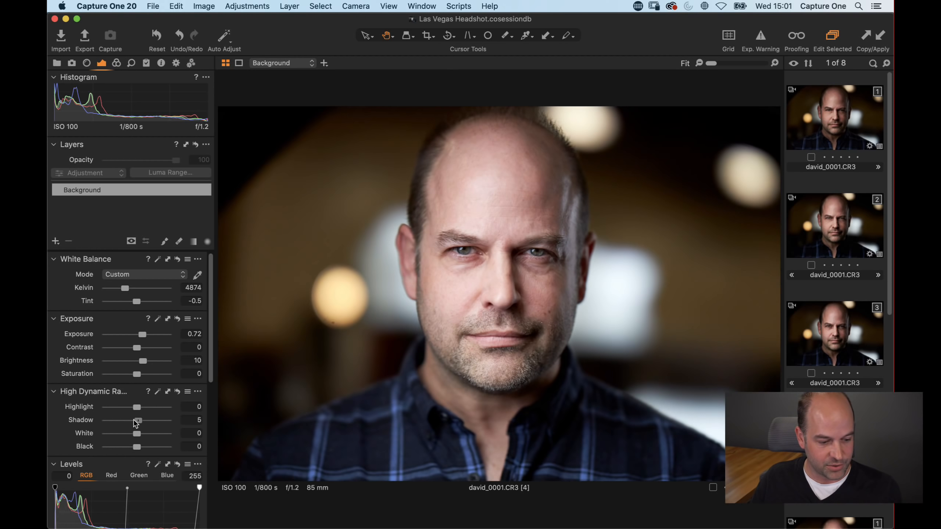
left_click(132, 335)
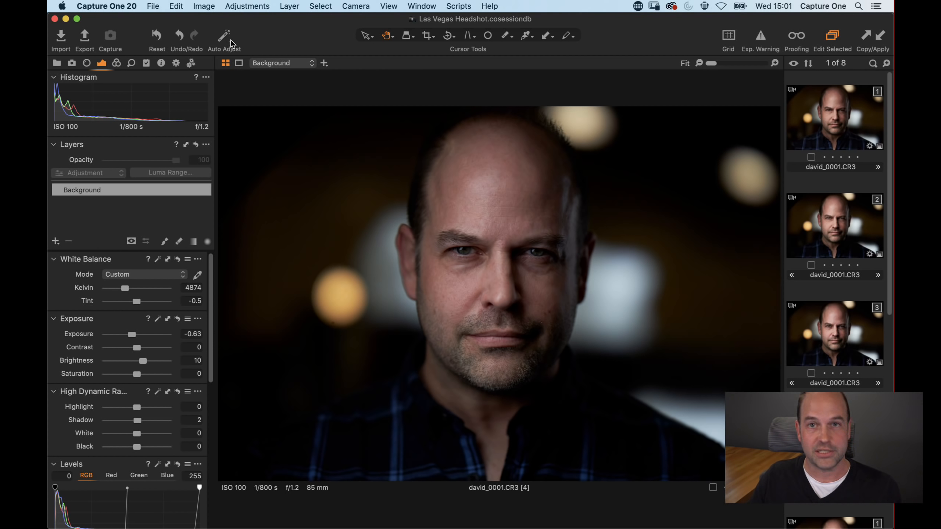
key("super+r")
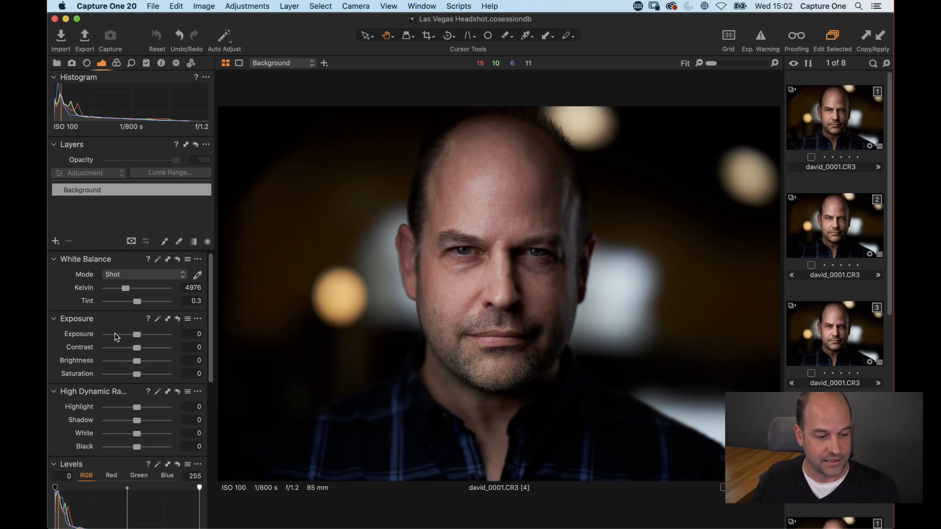
Step: Pull the Levels white point on the clone down to 212
scroll(133, 369, "down", 10)
scroll(179, 300, "up", 5)
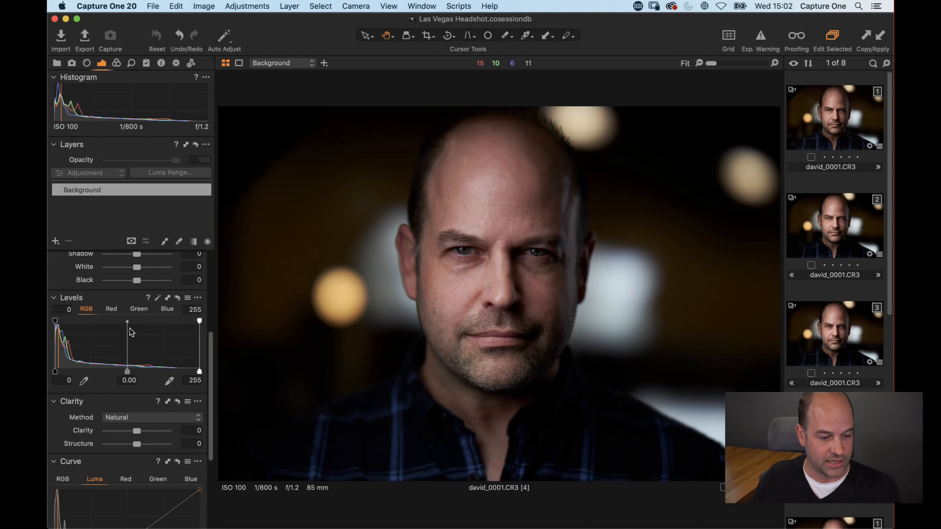
left_click_drag(200, 371, 128, 372)
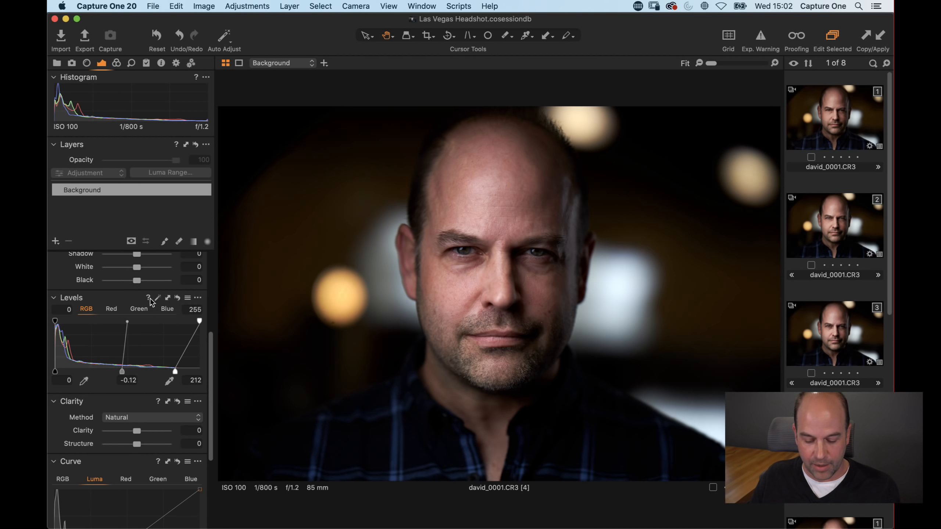
Step: Copy only the Skin tone layer from the layered david_0001.CR3 variant and apply it to the clone
left_click(842, 212)
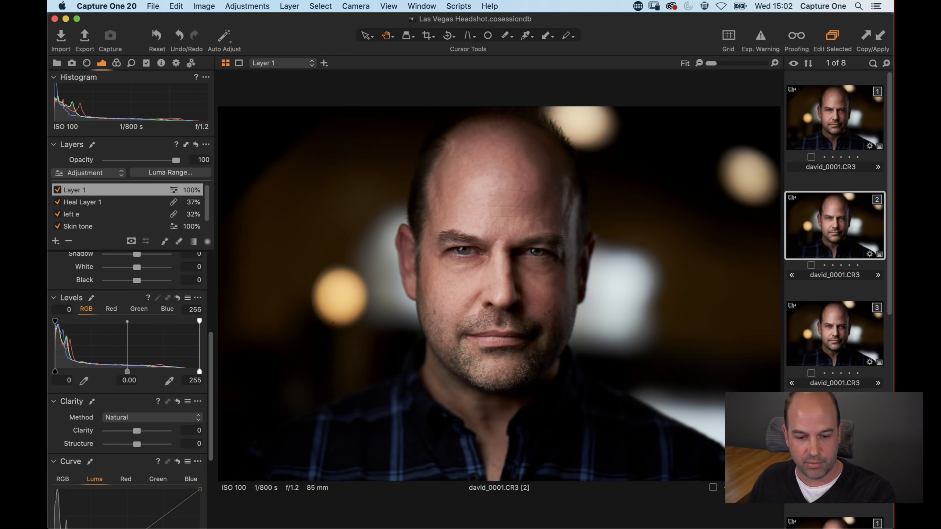
left_click(837, 430, "super")
left_click(836, 401)
left_click(837, 437)
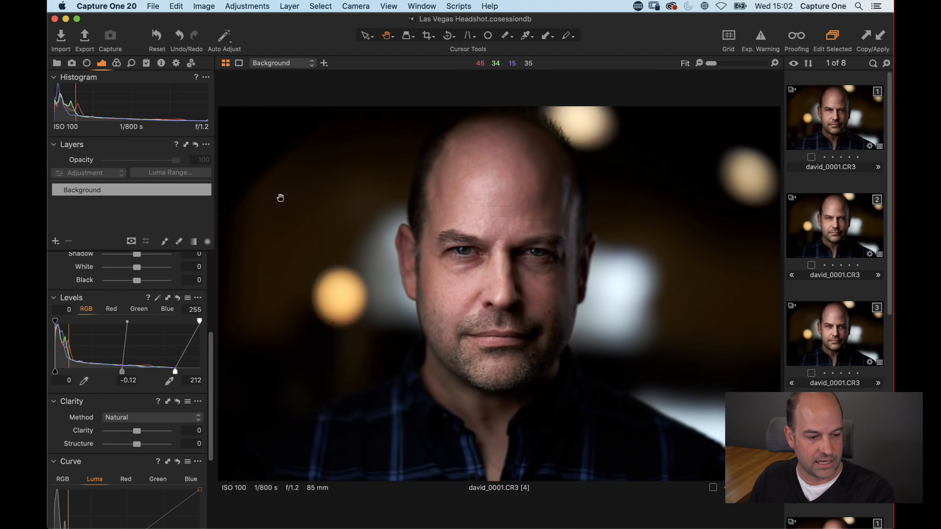
left_click(835, 219, "super")
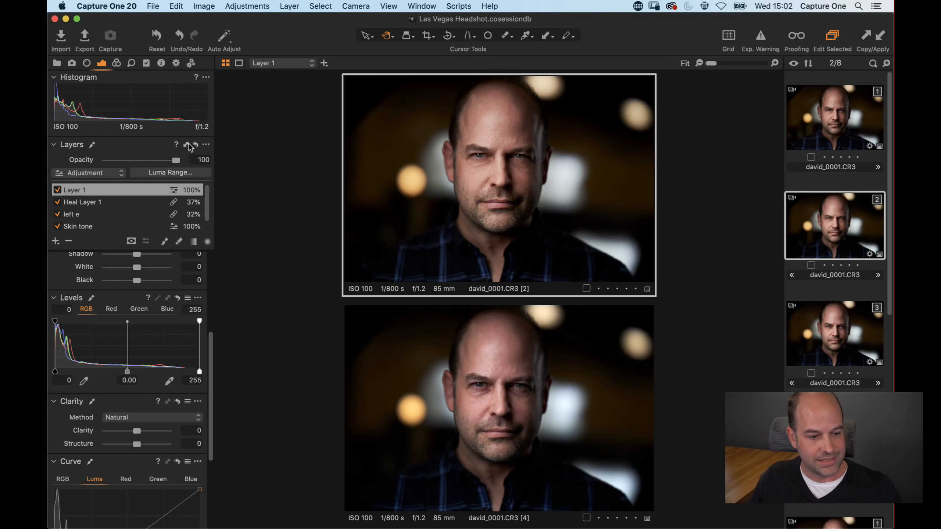
key("super+shift+c")
left_click(125, 150)
left_click(124, 161)
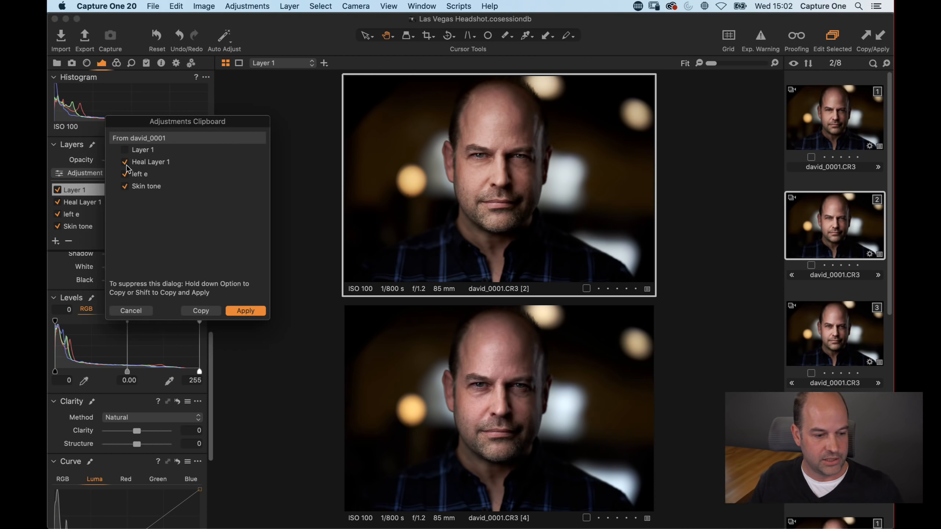
left_click(124, 174)
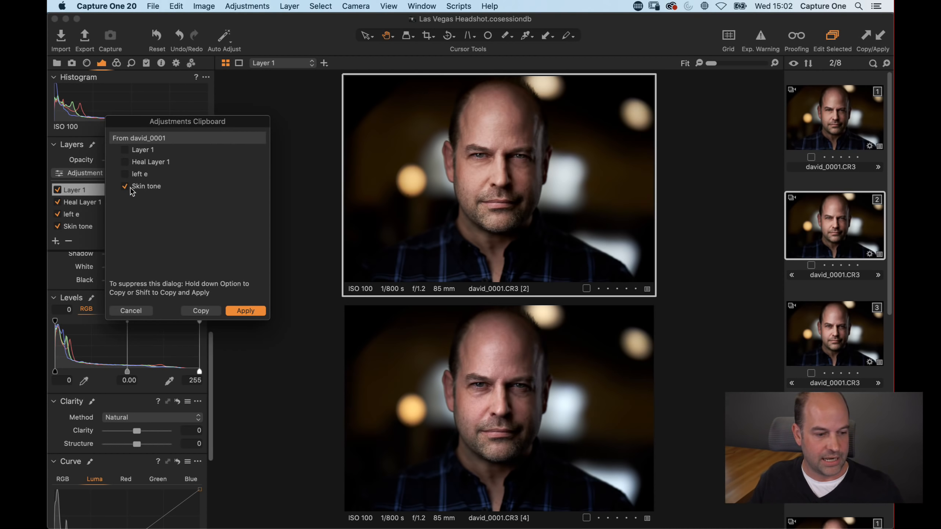
left_click(249, 312)
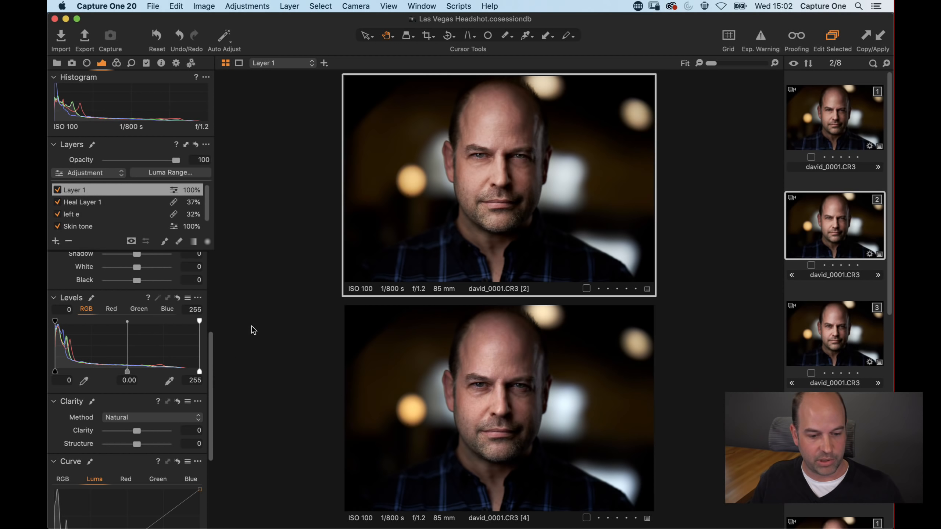